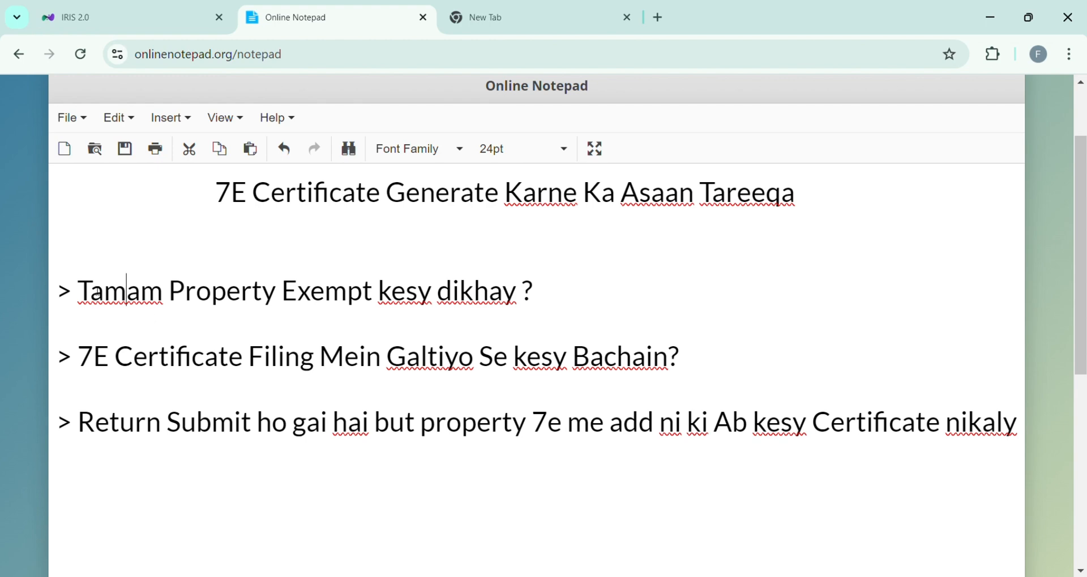
Switch to the IRIS 2.0 return and open Personal Assets / Liabilities in the 116 - Wealth Statement
left_click(113, 8)
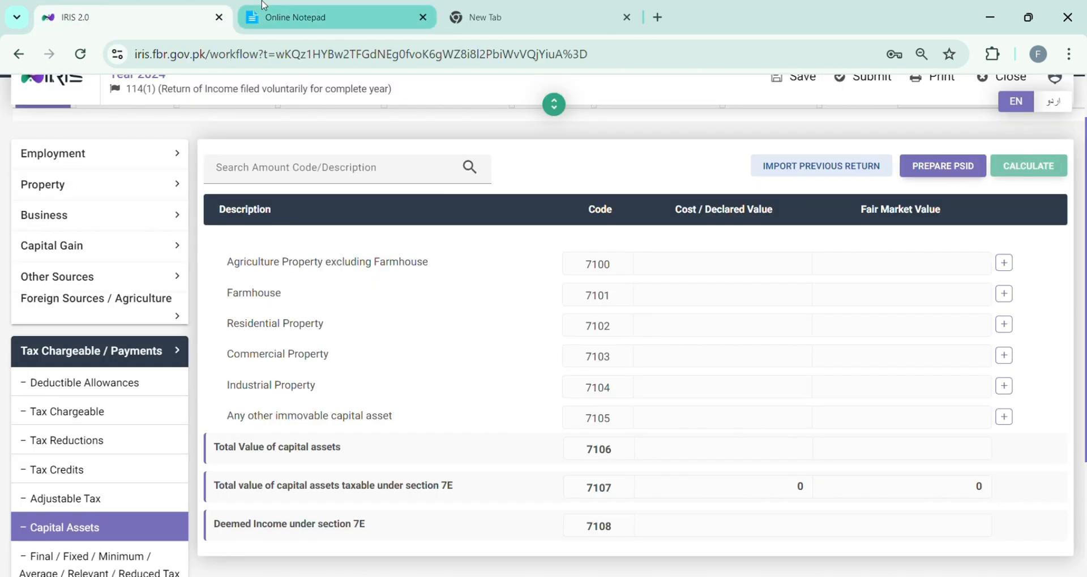
scroll(175, 488, "down", 5)
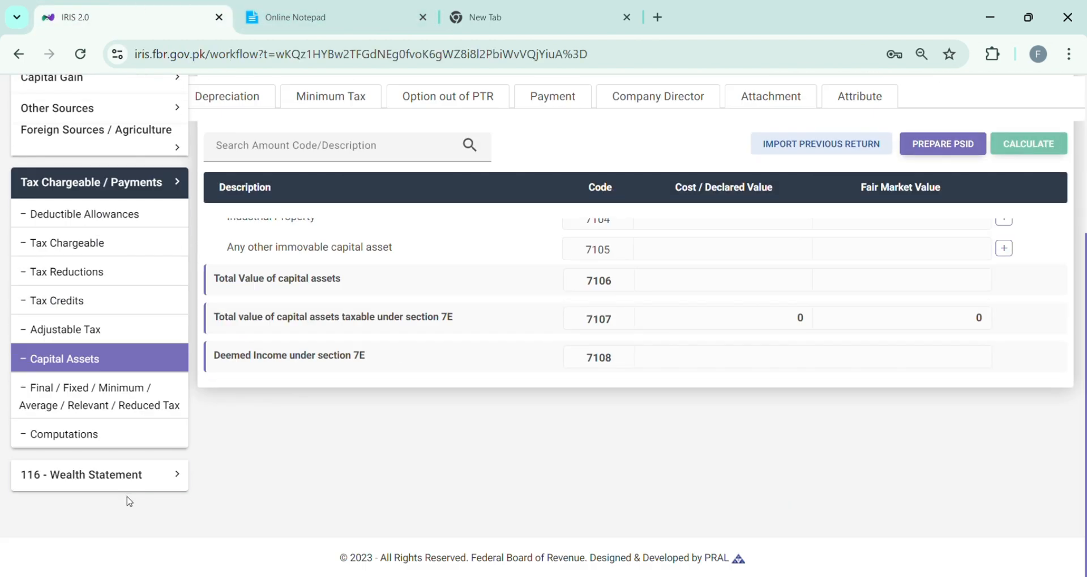
left_click(127, 488)
left_click(127, 428)
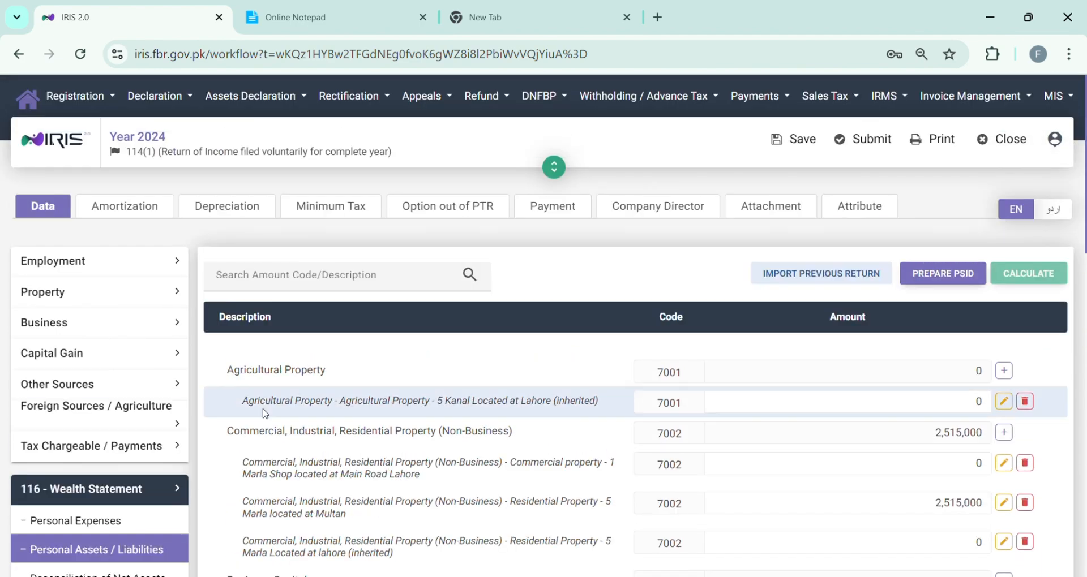
scroll(598, 367, "down", 3)
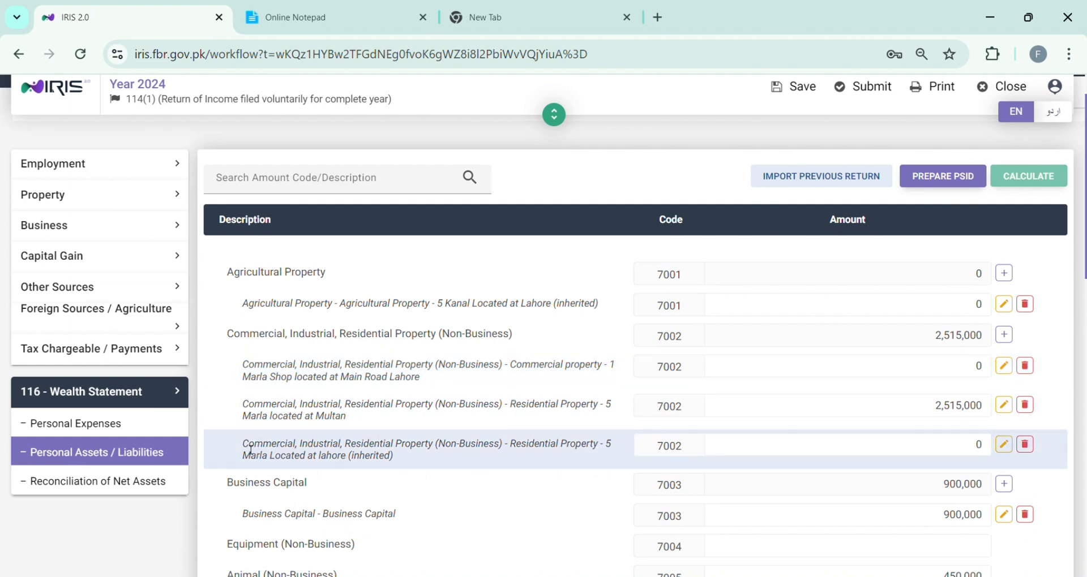
Examine the declared agricultural, commercial and residential property entries, including their property types and locations, under codes 7001 and 7002
left_click_drag(251, 450, 403, 459)
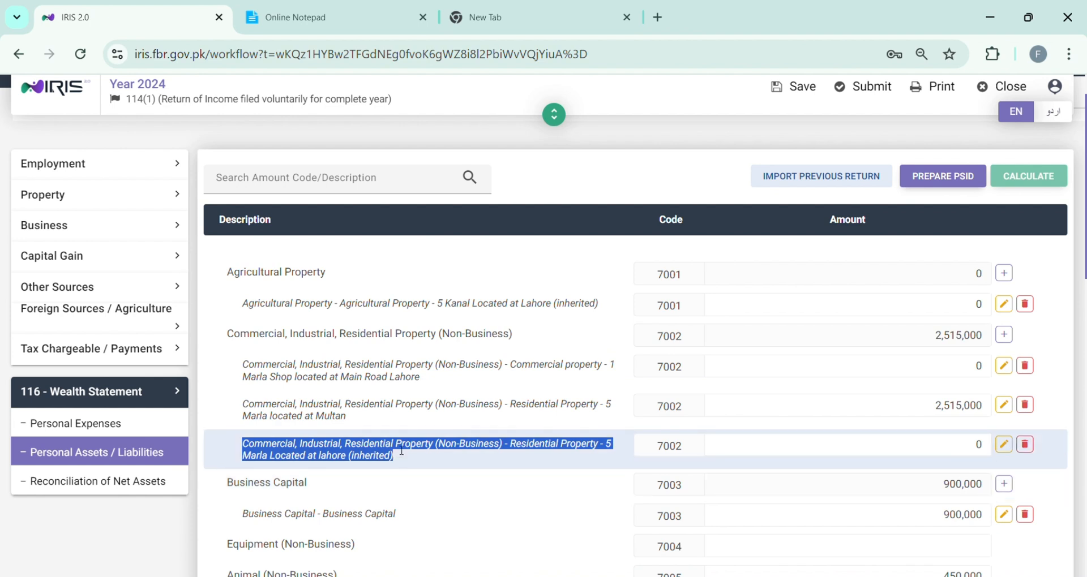
left_click(414, 411)
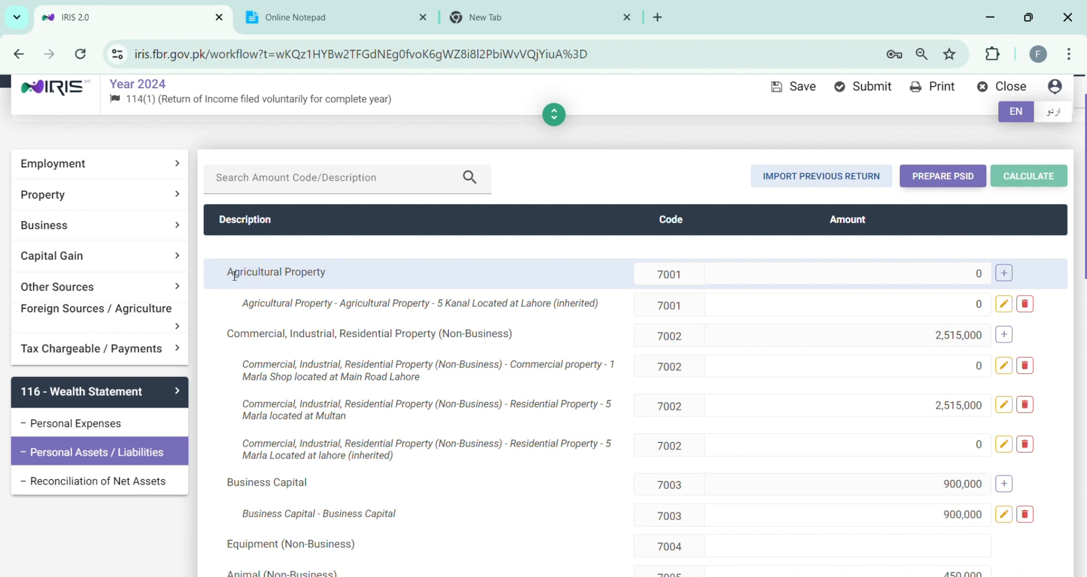
left_click_drag(227, 273, 347, 276)
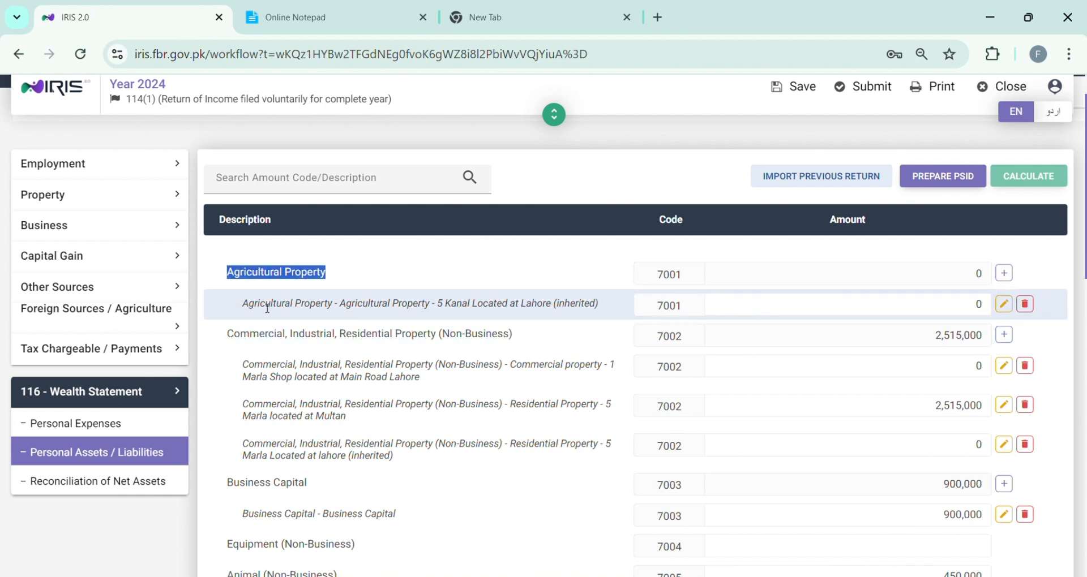
left_click_drag(243, 304, 598, 309)
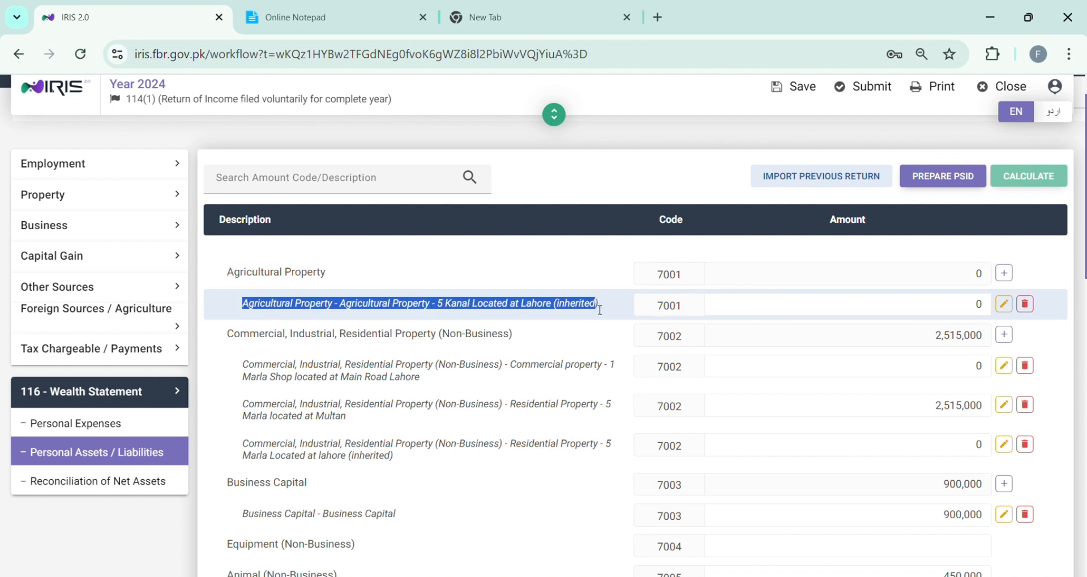
left_click_drag(244, 365, 271, 365)
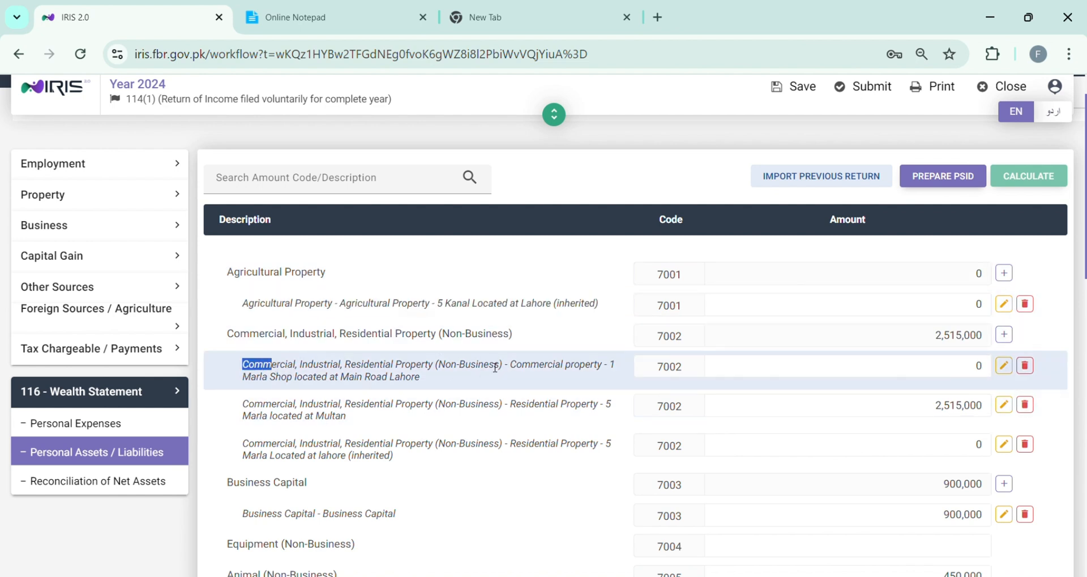
left_click_drag(510, 365, 602, 366)
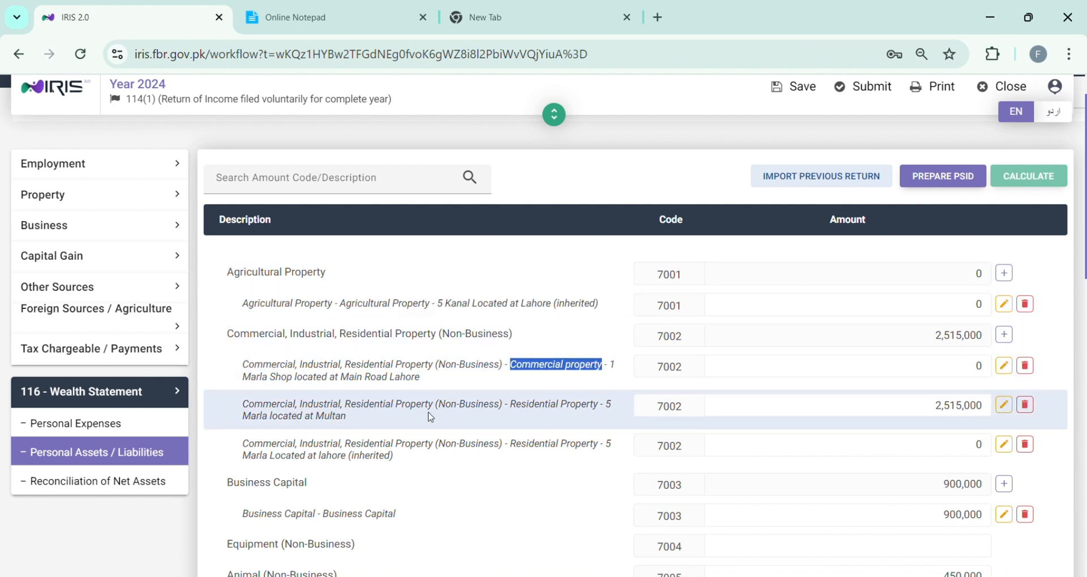
left_click_drag(510, 405, 602, 405)
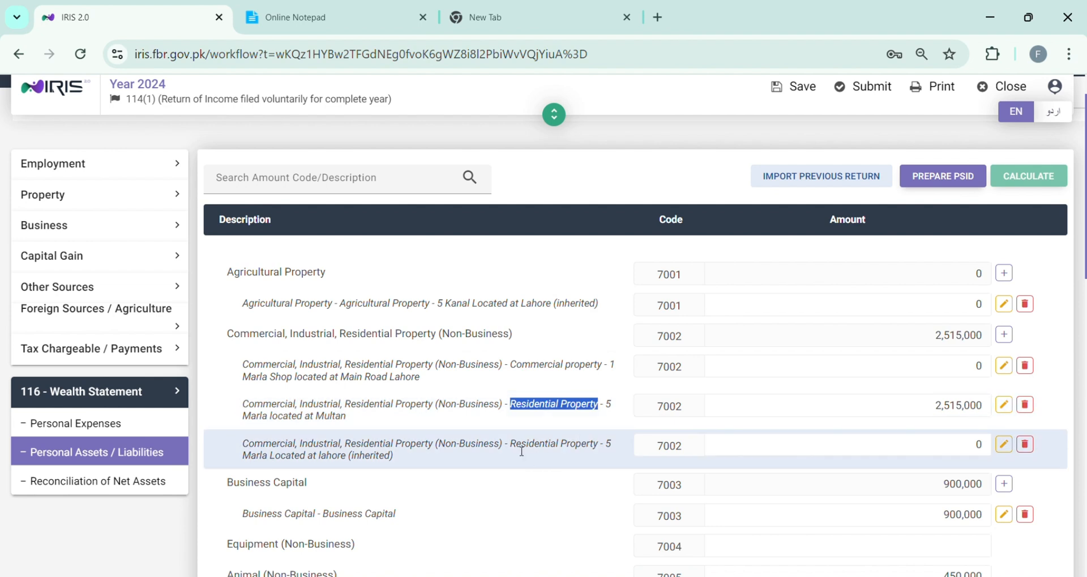
left_click_drag(511, 445, 600, 445)
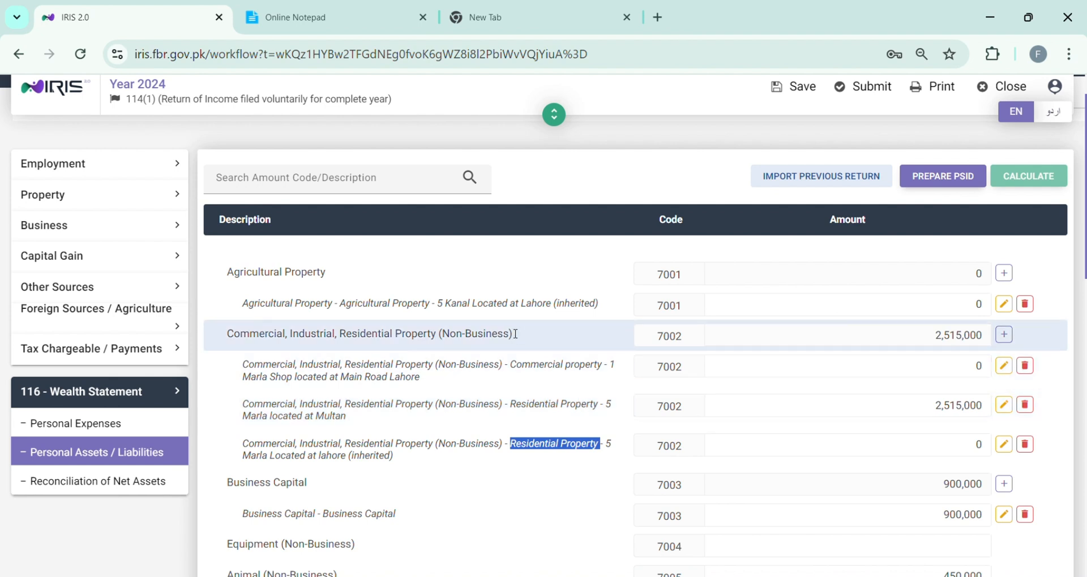
double_click(526, 310)
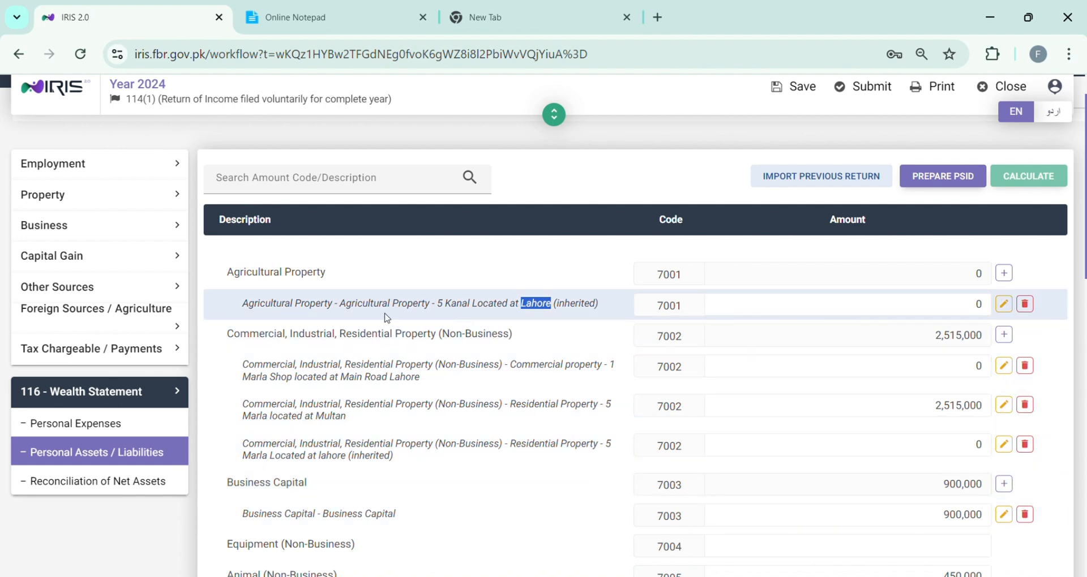
left_click(495, 305)
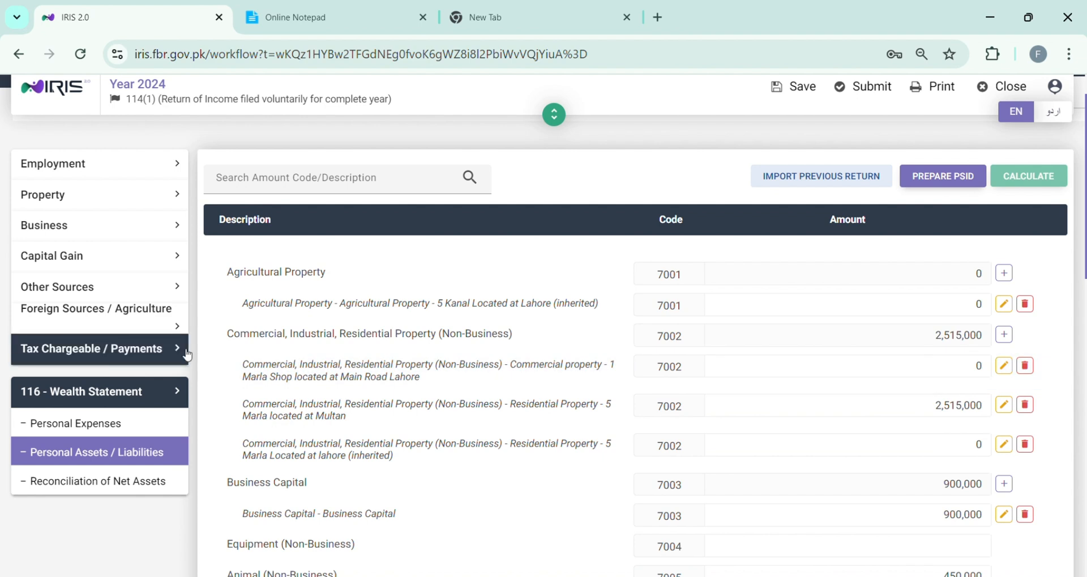
Check the agricultural property's area and location, and open Capital Assets under Tax Chargeable / Payments
left_click(54, 354)
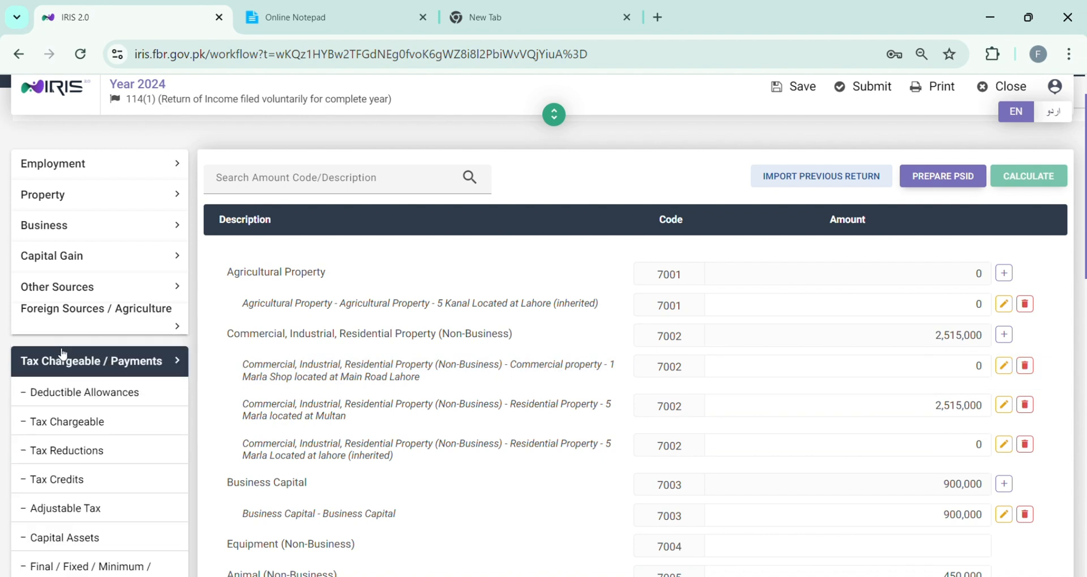
left_click_drag(1084, 249, 1084, 266)
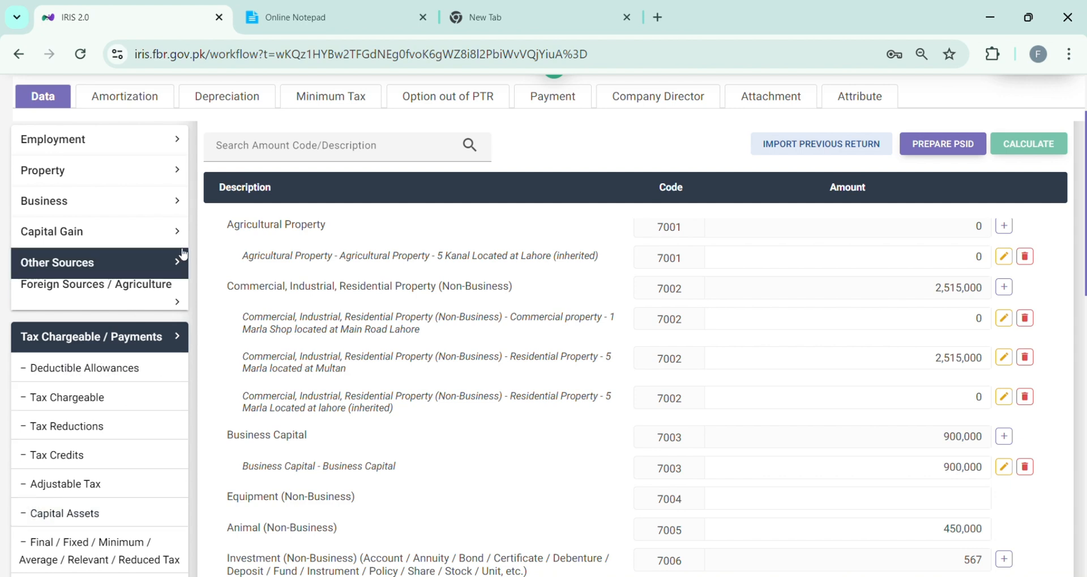
left_click_drag(435, 260, 610, 259)
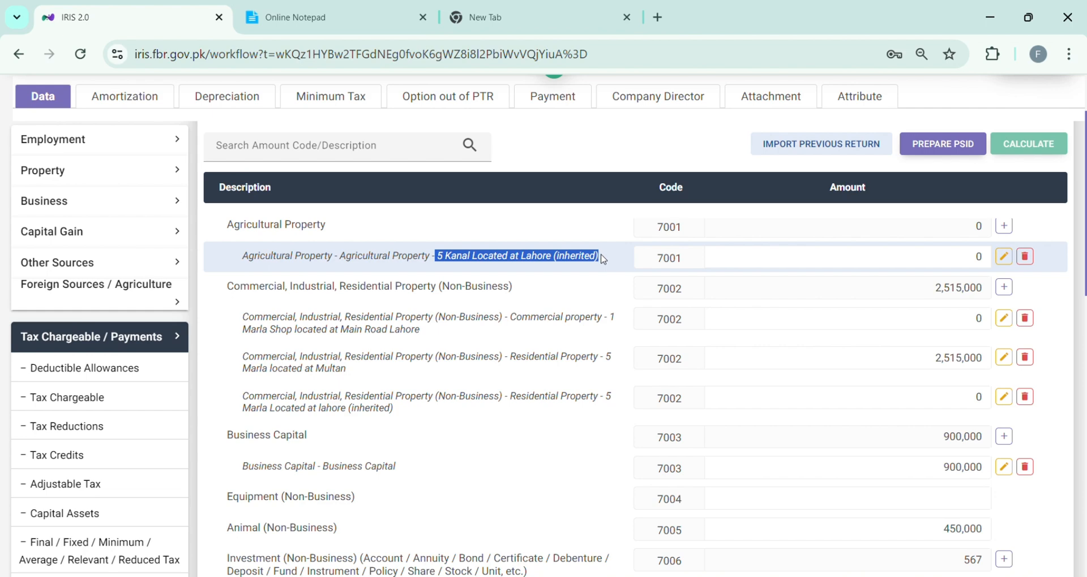
left_click(93, 517)
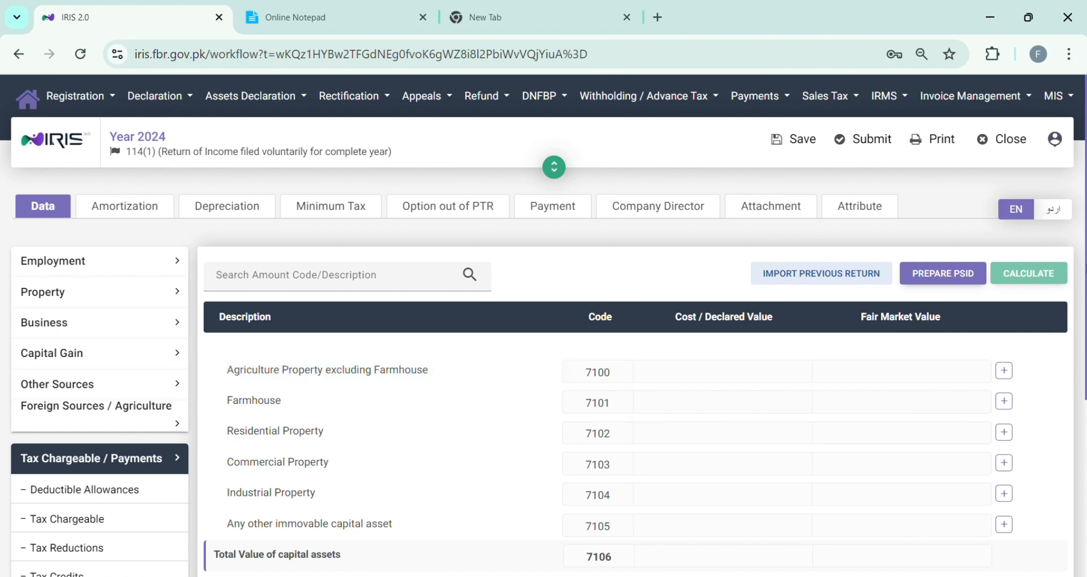
scroll(1021, 353, "down", 1)
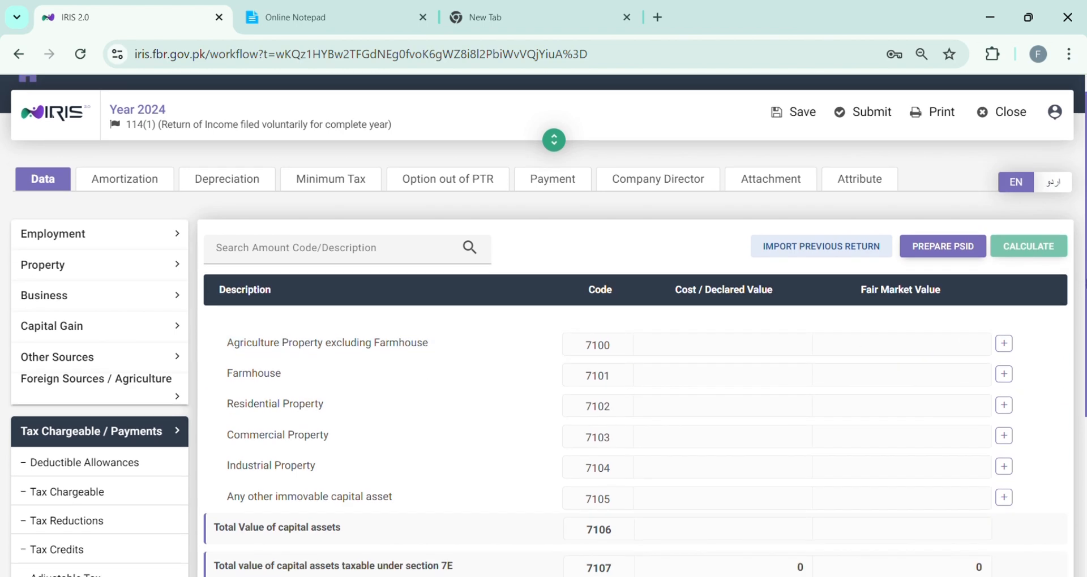
Start a new capital asset entry for Agriculture Property excluding Farmhouse and show its measurement unit options
left_click(1005, 345)
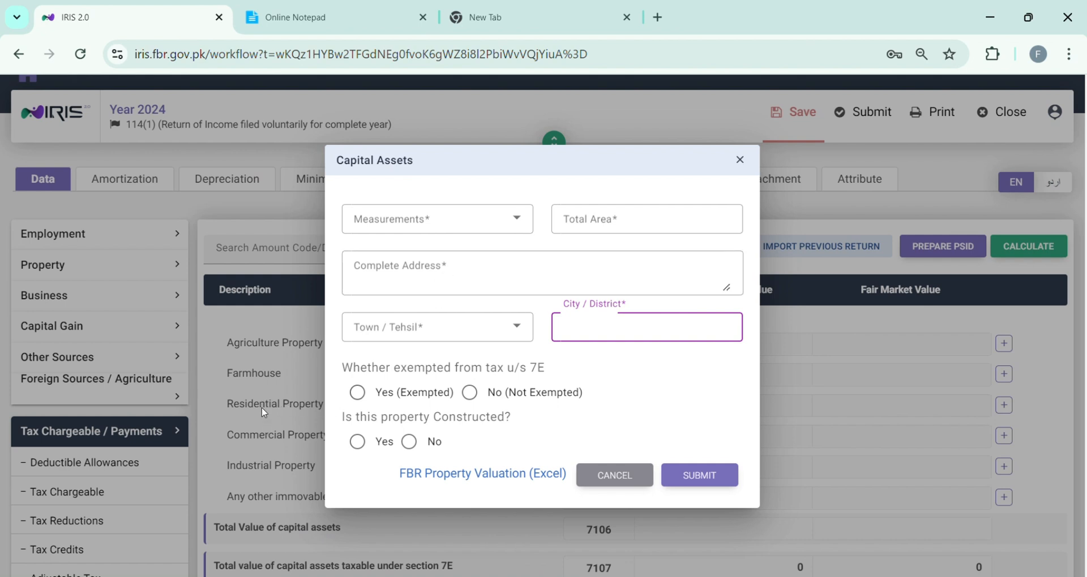
left_click(424, 281)
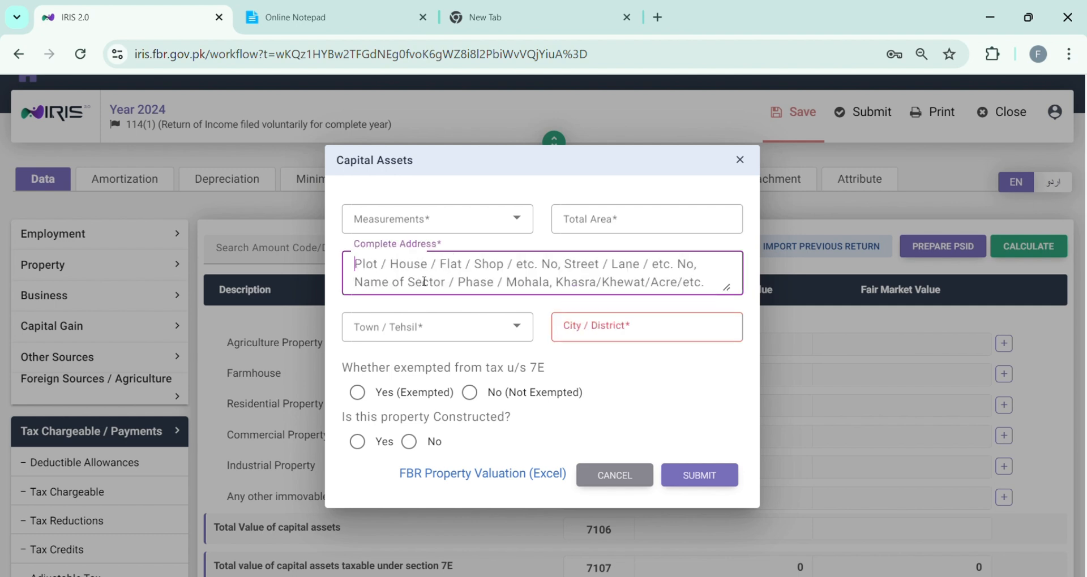
left_click(365, 215)
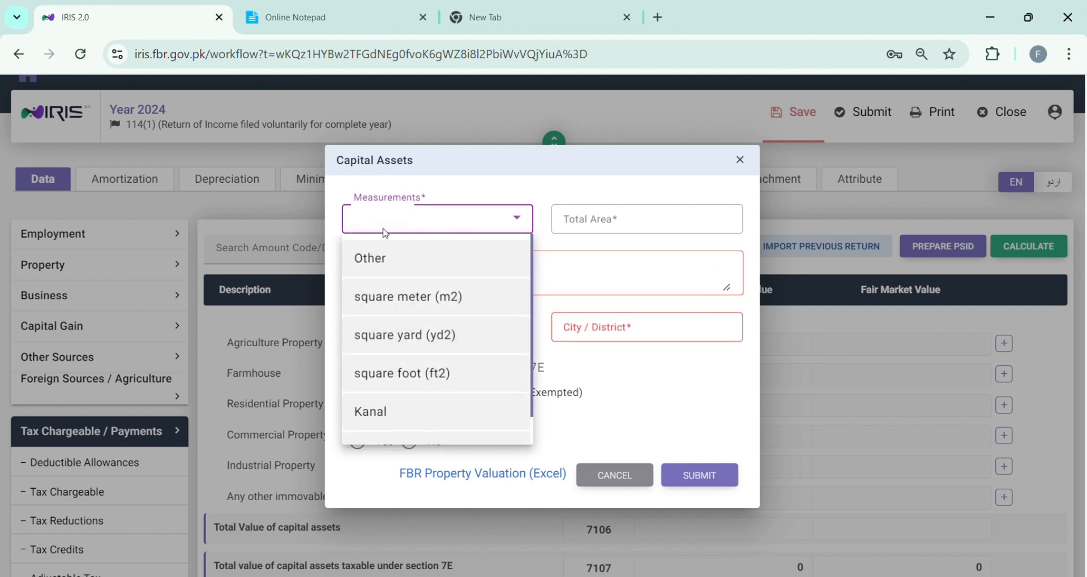
scroll(396, 390, "down", 1)
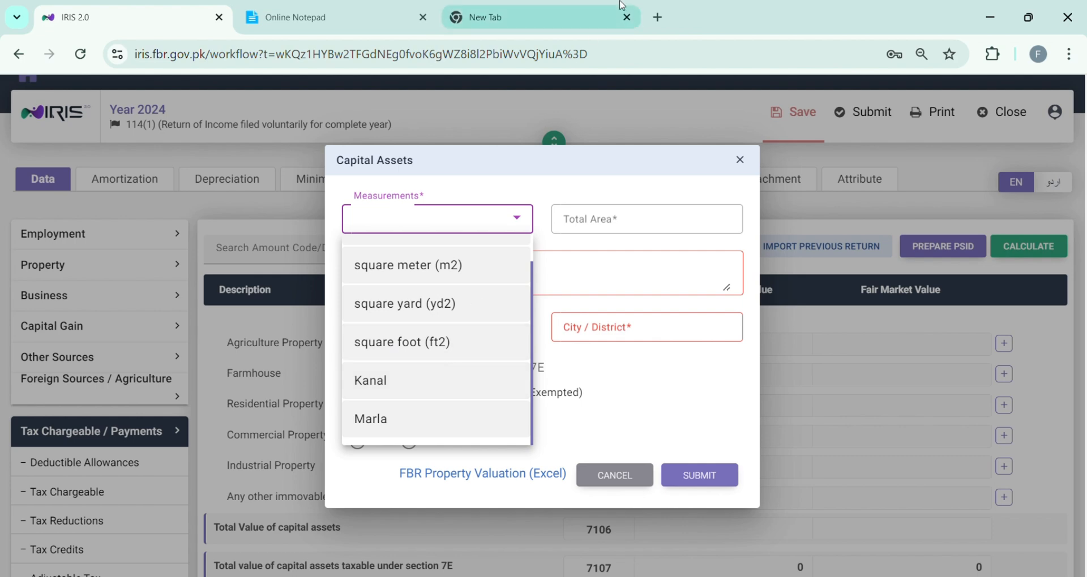
Look up the kanal to acre conversion on Google in the other browser tab and return to the IRIS entry
left_click(604, 15)
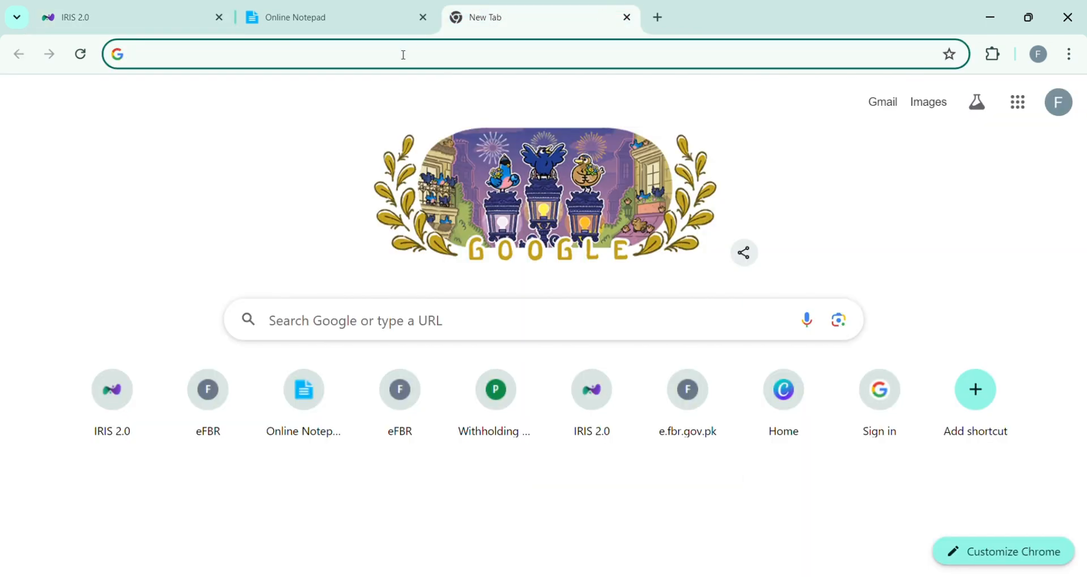
type("kanal")
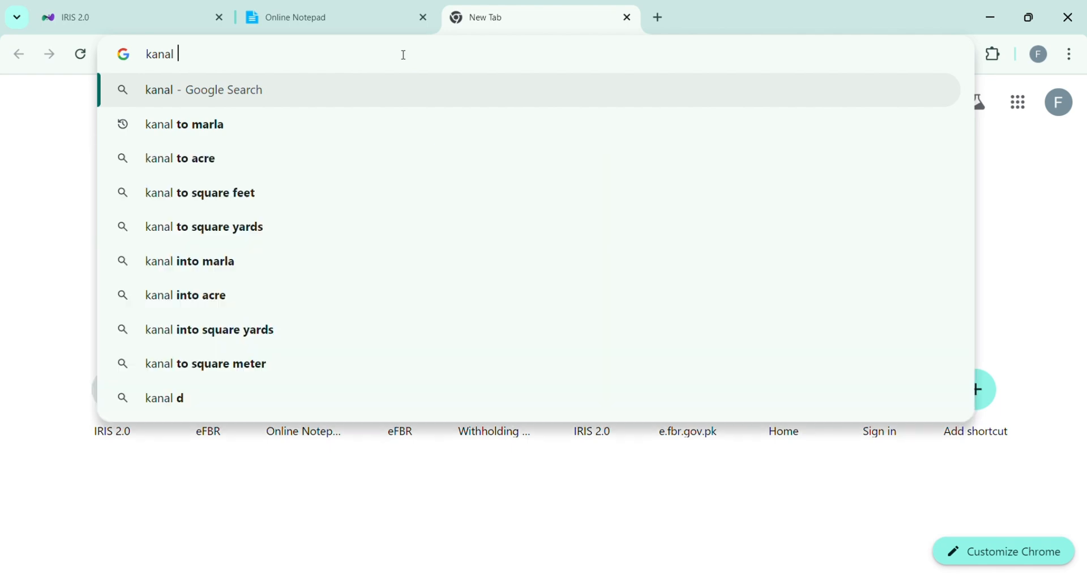
left_click(238, 166)
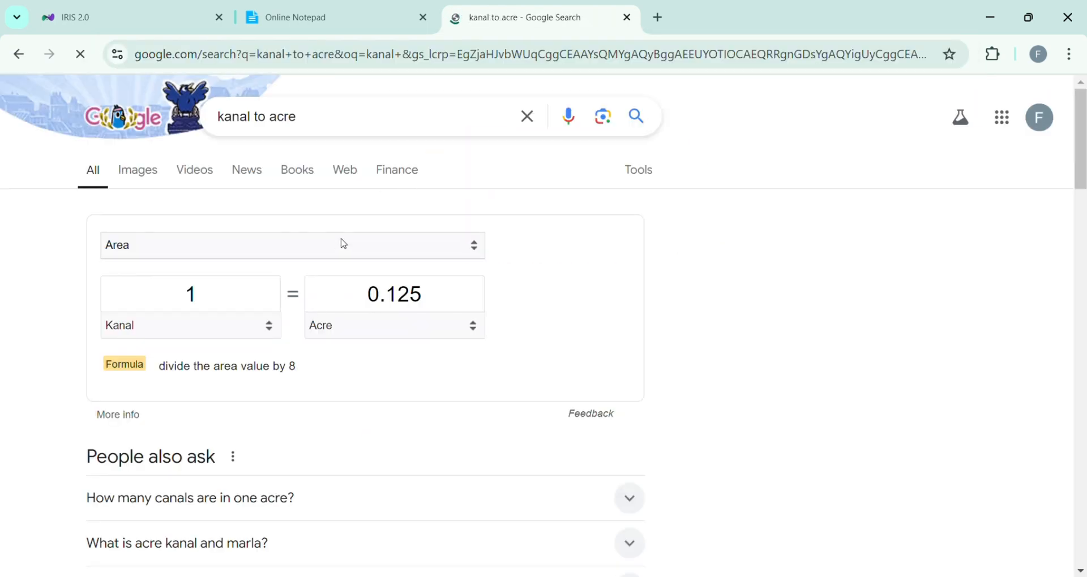
left_click(243, 7)
left_click(206, 13)
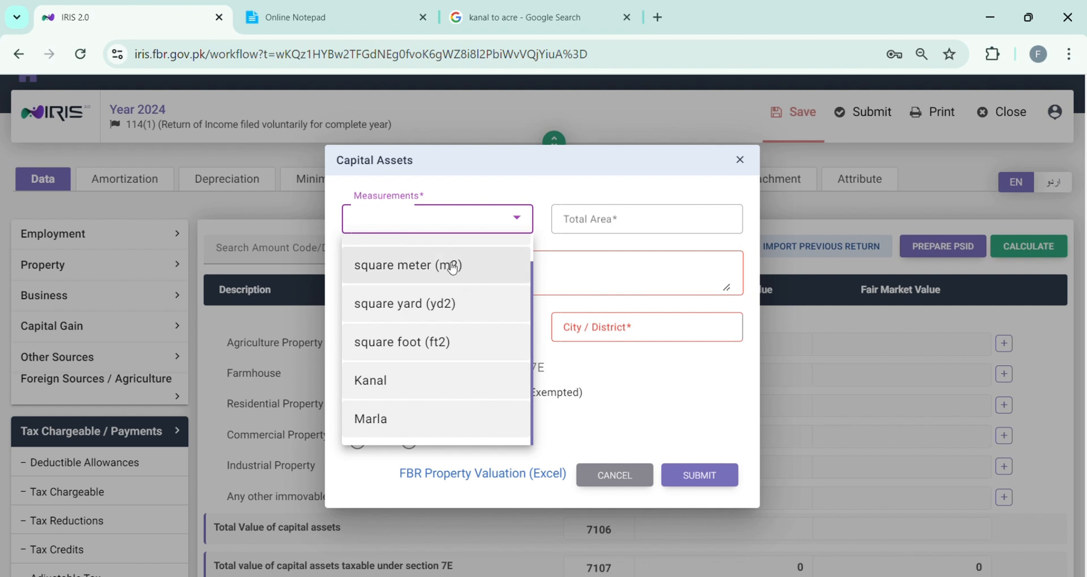
Set the agricultural property's measurement unit to Kanal and its total area to 5
left_click(407, 389)
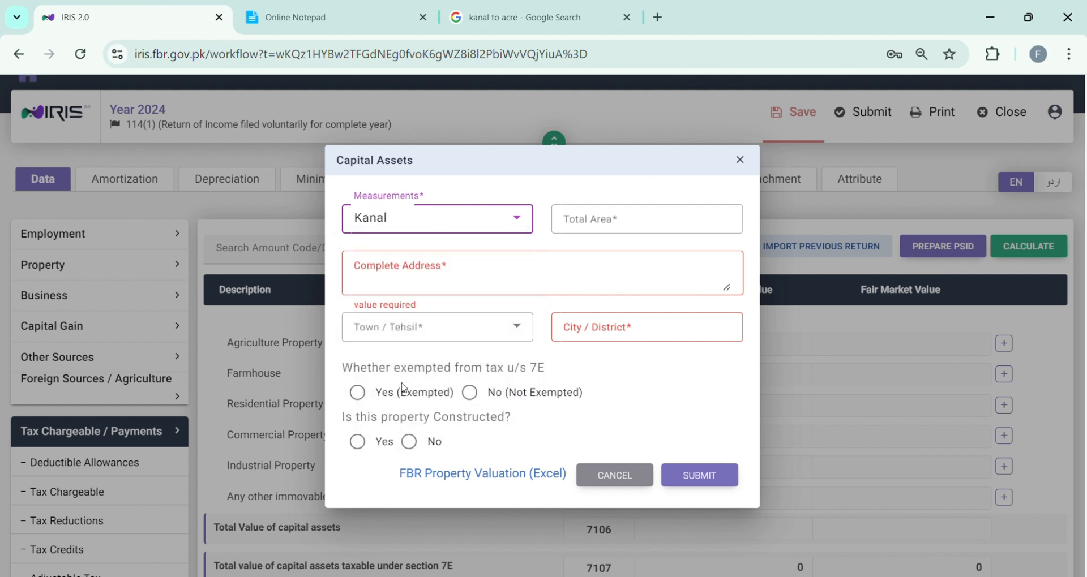
left_click(583, 216)
type("5")
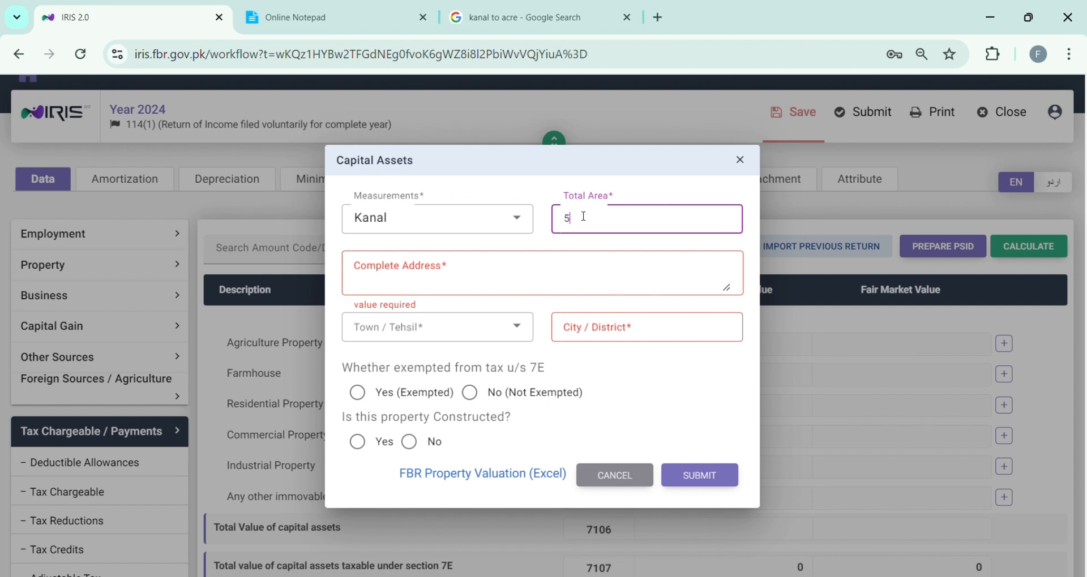
Enter Lahore as the agricultural property's complete address
left_click(509, 273)
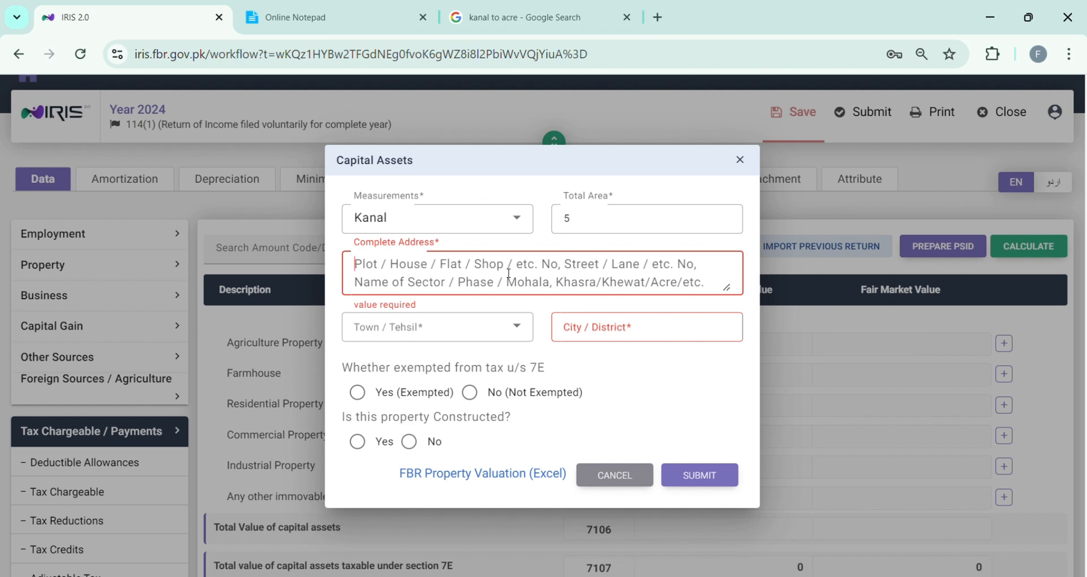
type("Loah")
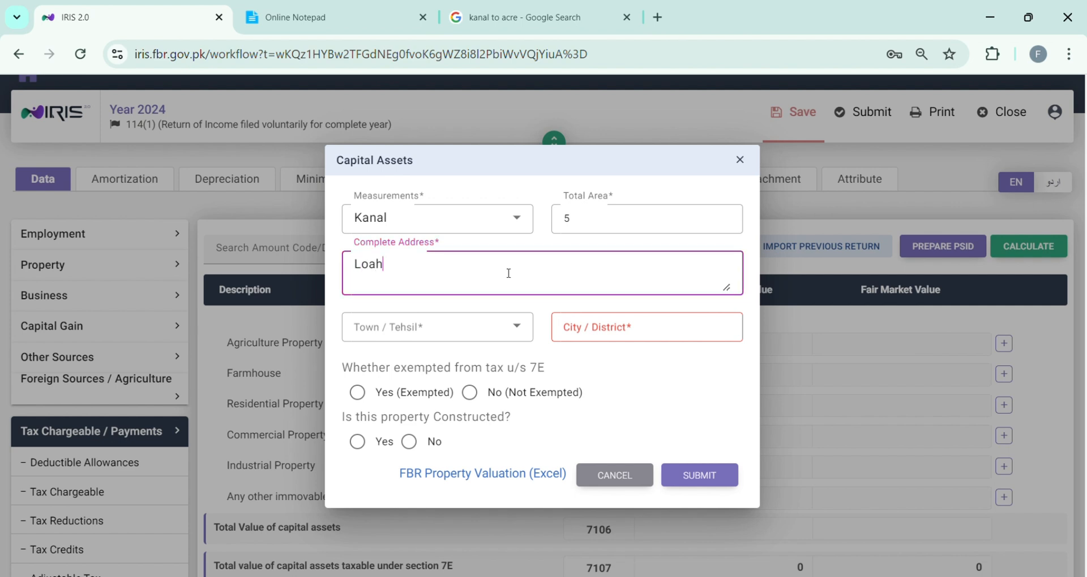
key("BackSpace")
key("BackSpace")
key("BackSpace")
type("ahore")
Set the agricultural property's town/tehsil to Lahore
left_click(457, 338)
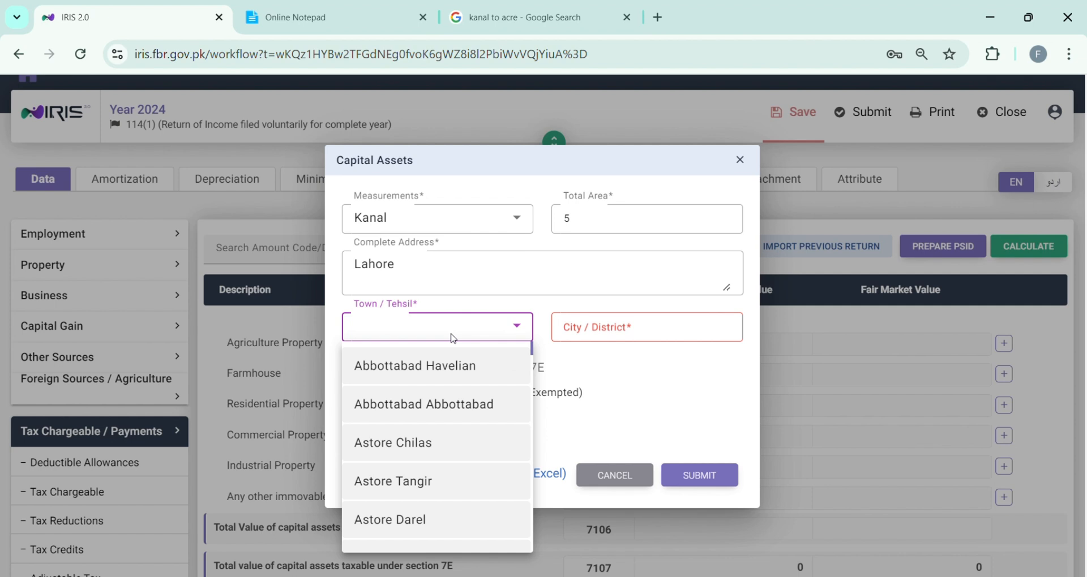
key("l")
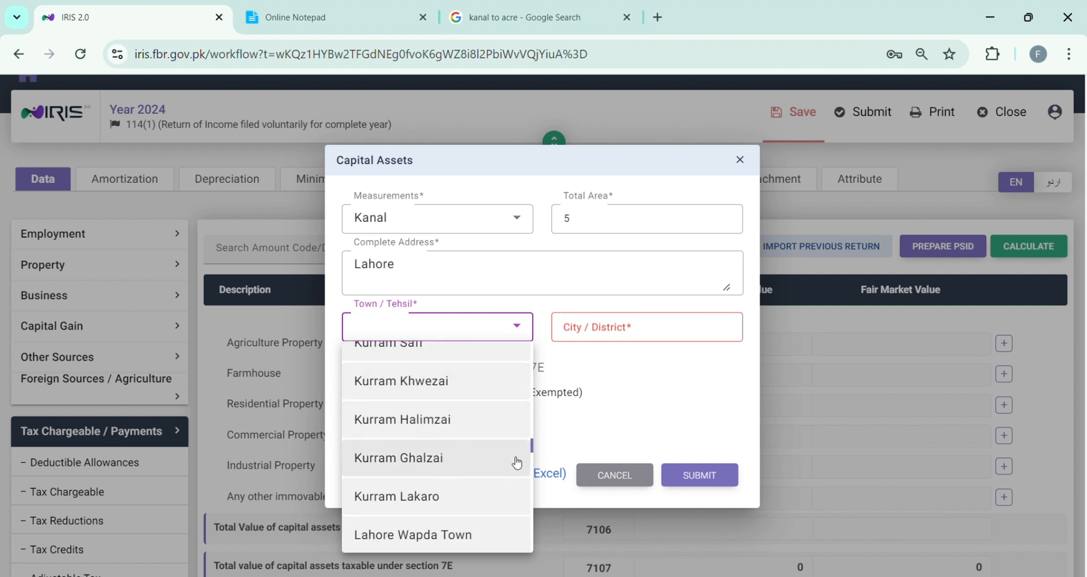
scroll(490, 440, "down", 4)
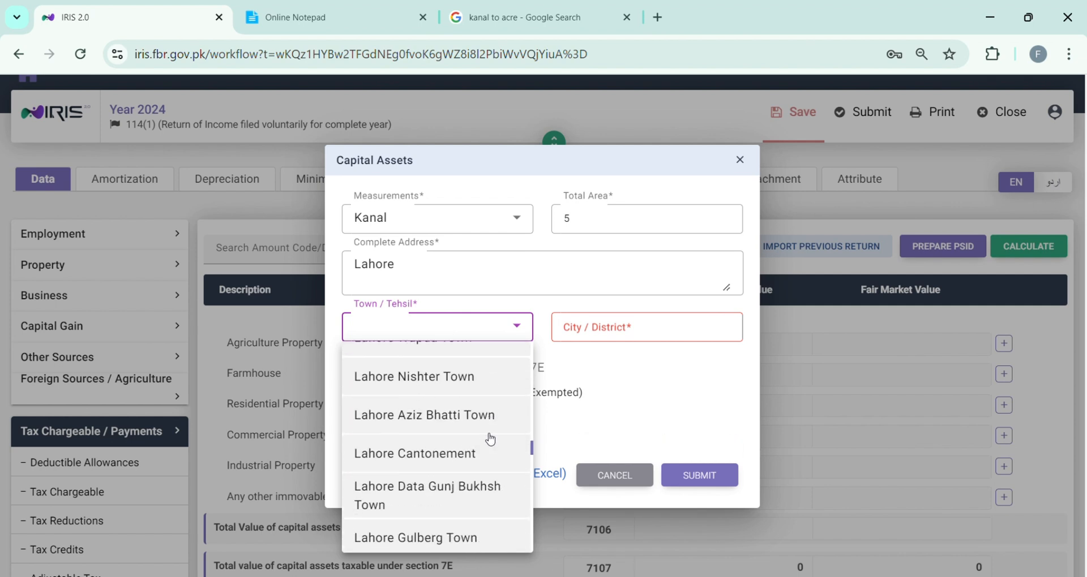
scroll(491, 440, "up", 3)
scroll(490, 439, "down", 3)
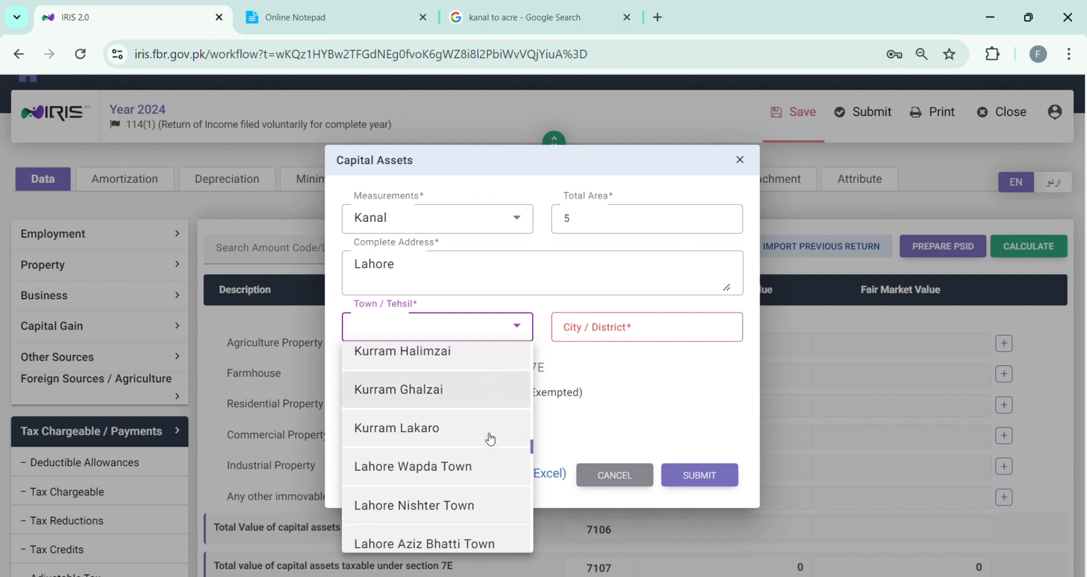
scroll(491, 440, "down", 3)
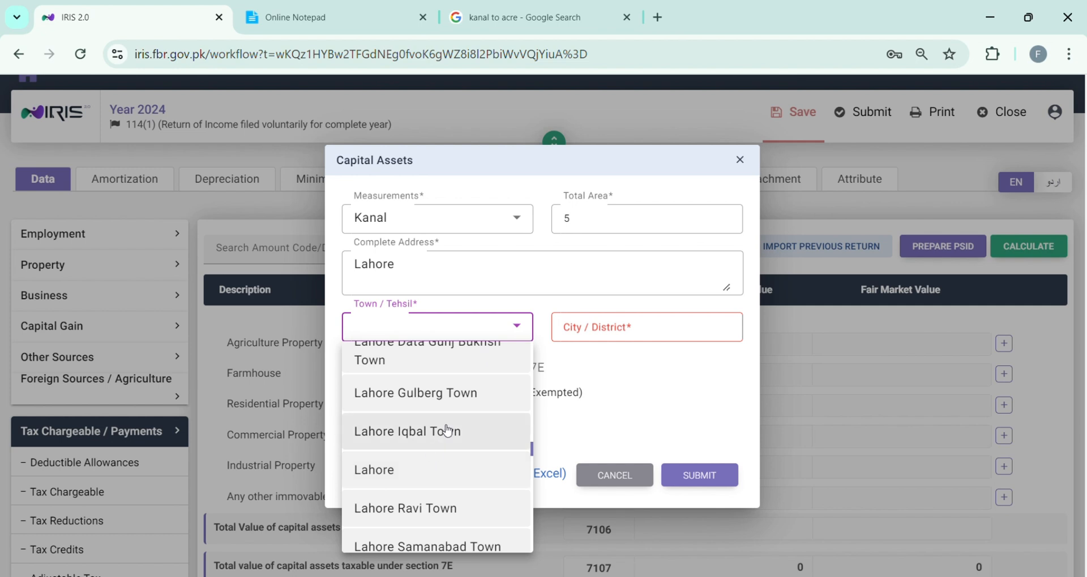
scroll(447, 432, "up", 2)
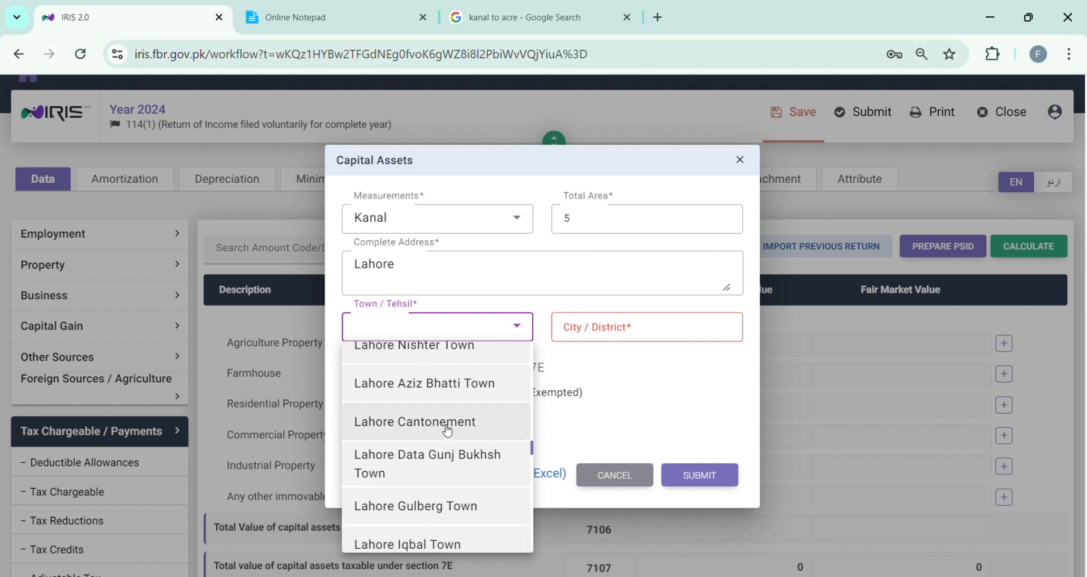
scroll(447, 432, "down", 2)
scroll(447, 431, "down", 1)
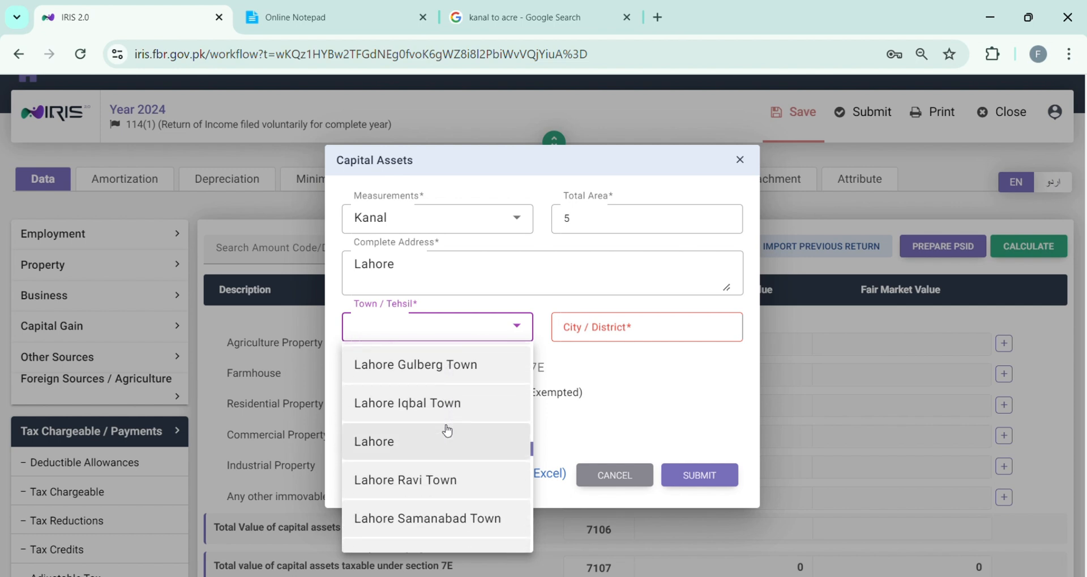
left_click(439, 446)
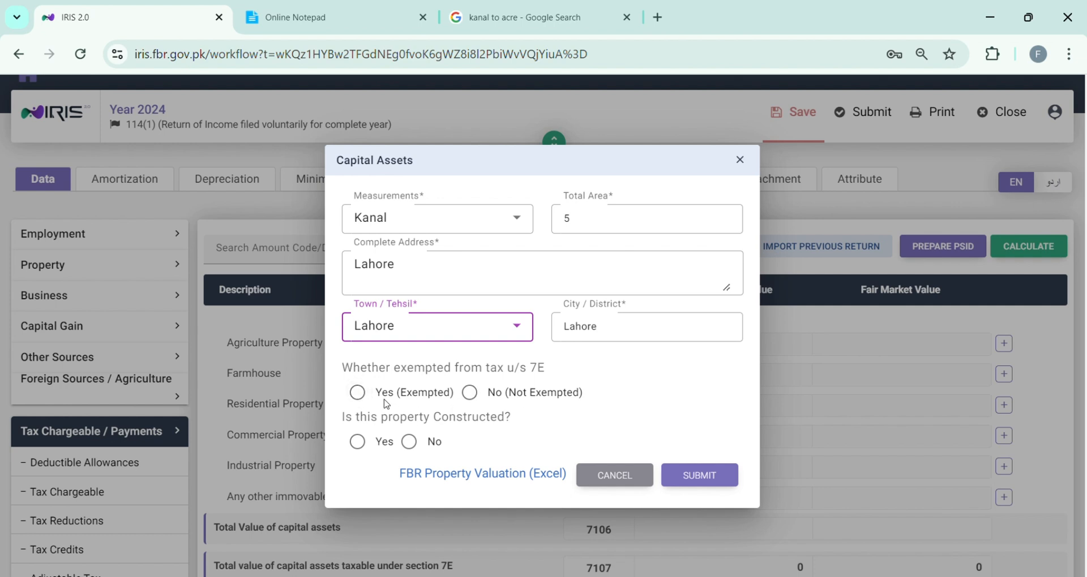
Mark the agricultural property as exempted under section 7E, with self-owned agriculture land where agriculture activity is carried out by the person as the reason
left_click(357, 392)
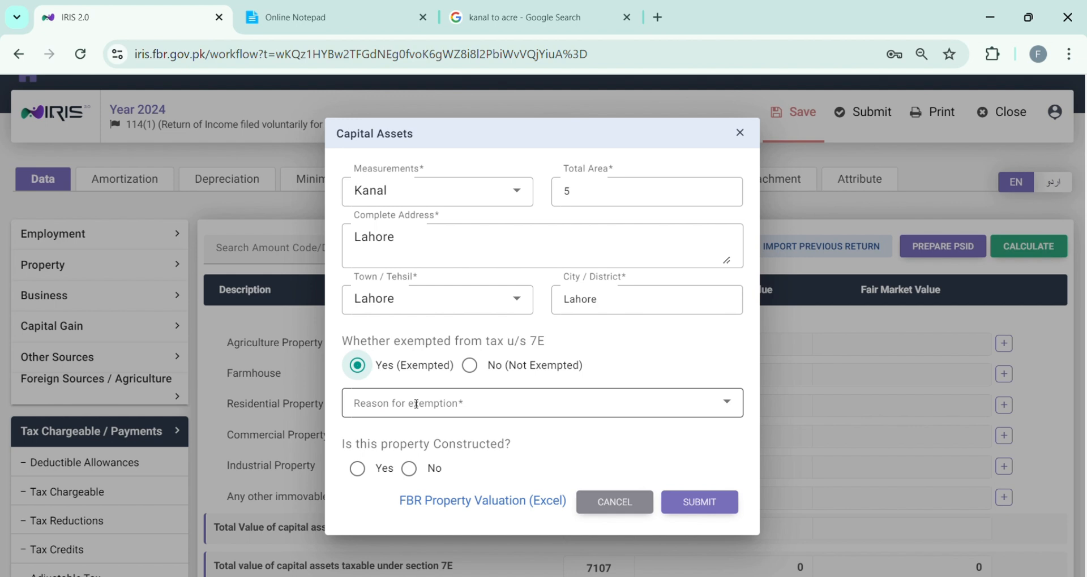
left_click(470, 366)
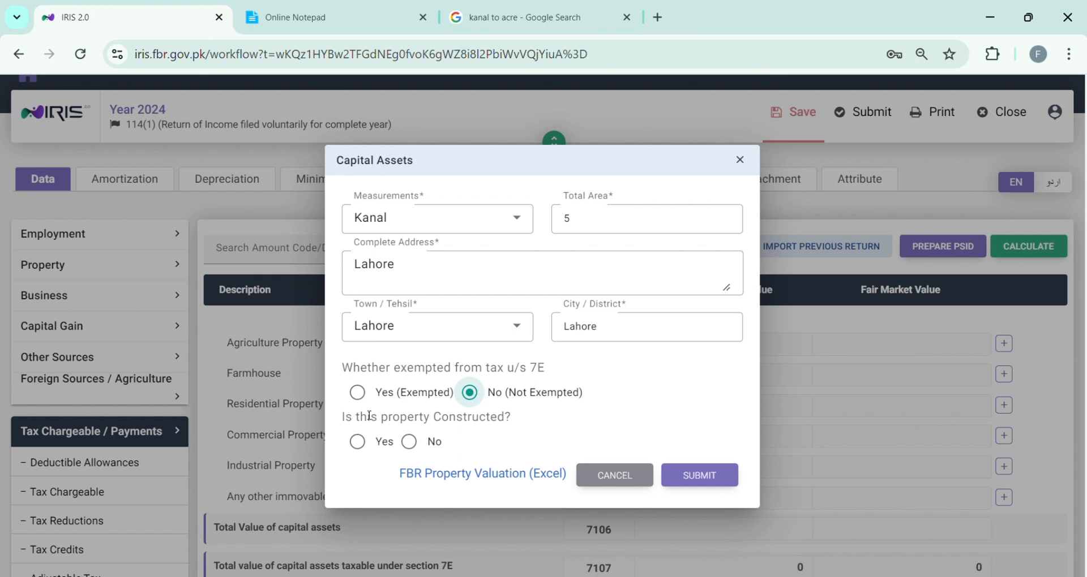
left_click(358, 393)
left_click(436, 410)
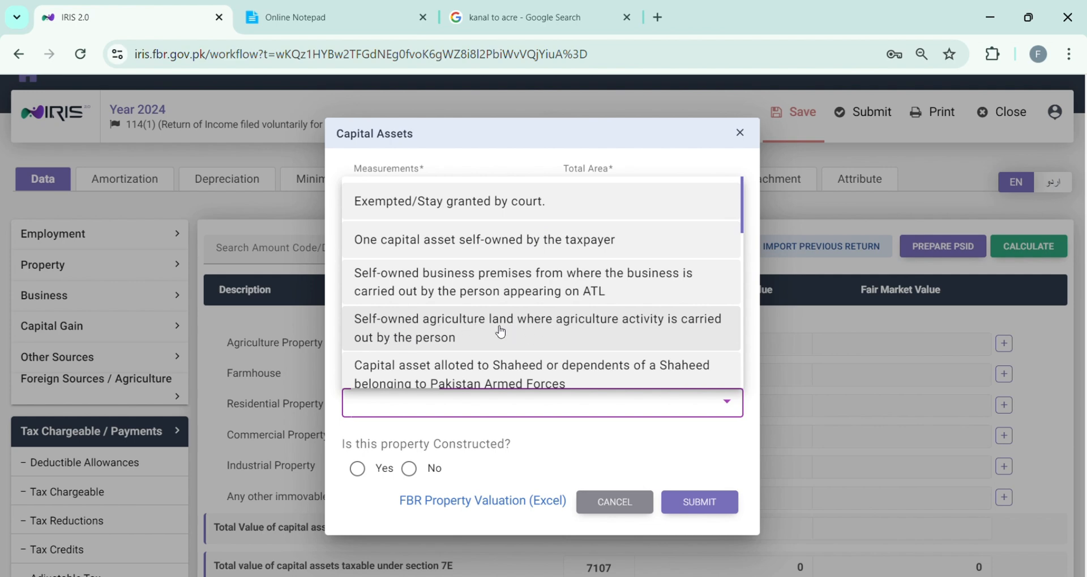
left_click(478, 333)
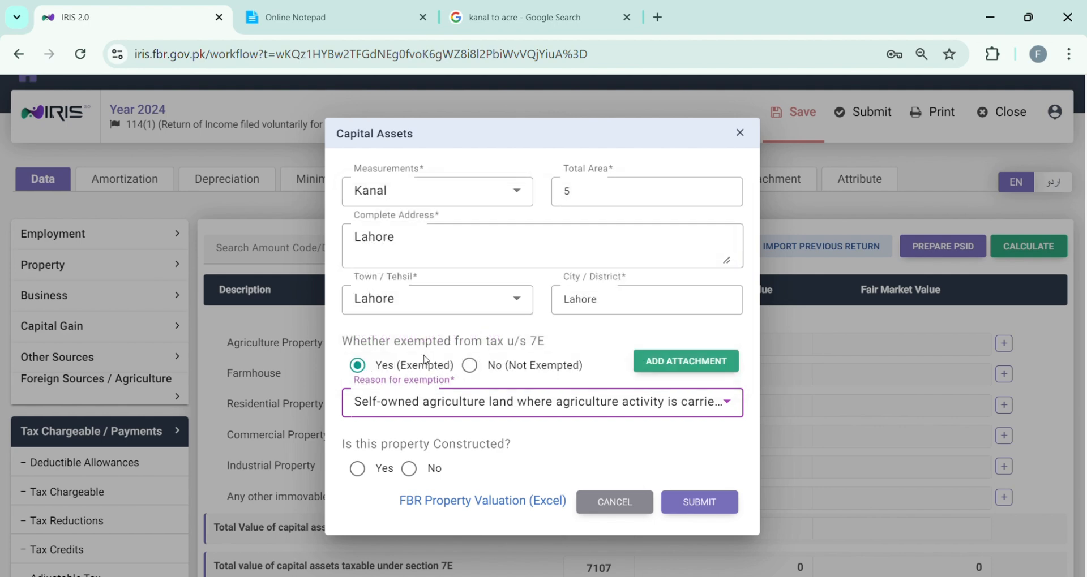
Declare the agricultural property as not constructed and submit its capital asset entry
left_click(699, 503)
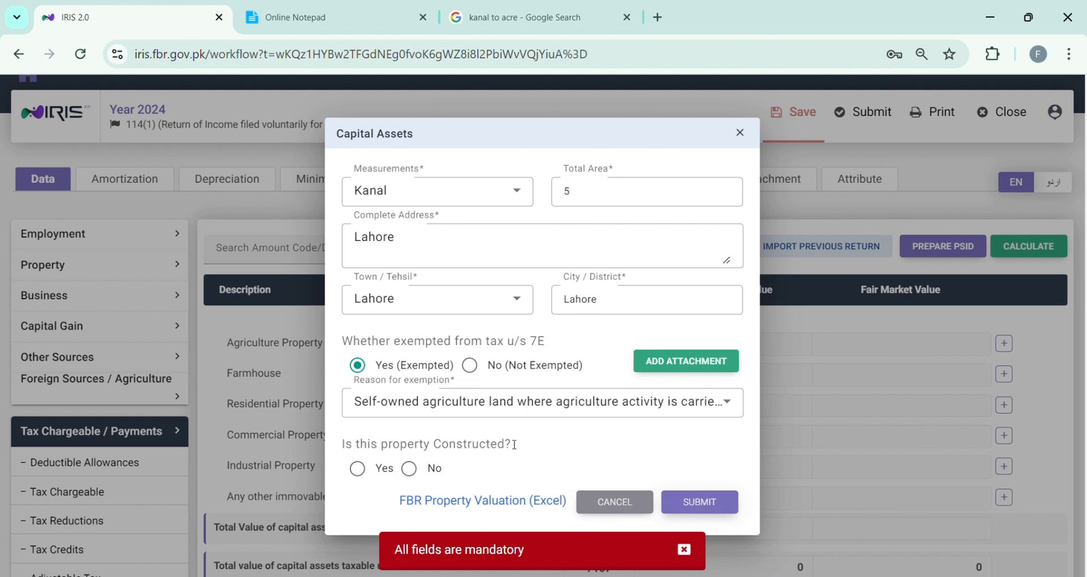
left_click(411, 470)
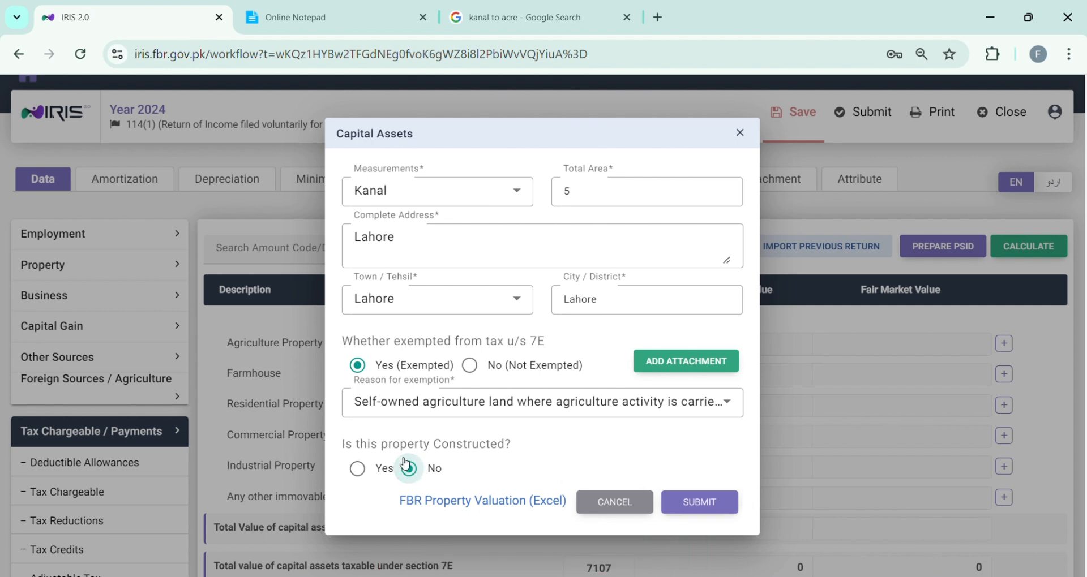
left_click(703, 503)
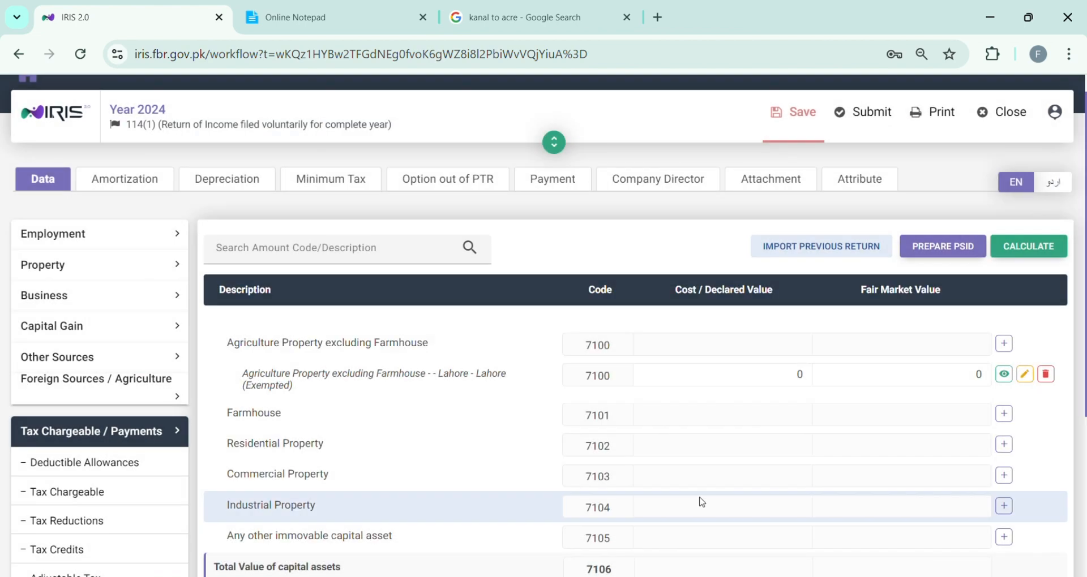
Recalculate the return, then reopen the agricultural property entry for review and update it
left_click(1043, 253)
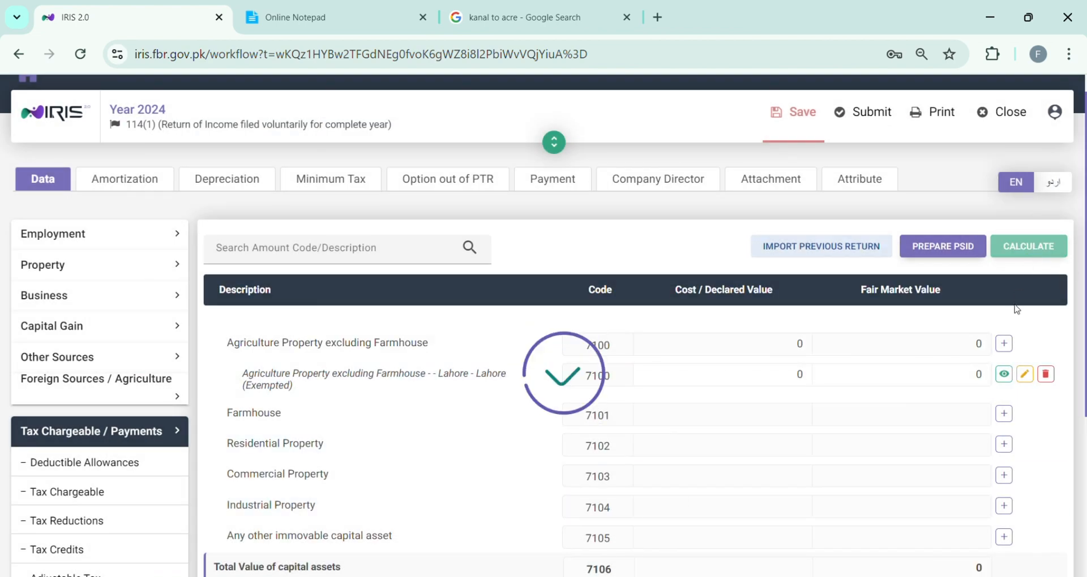
left_click(1028, 377)
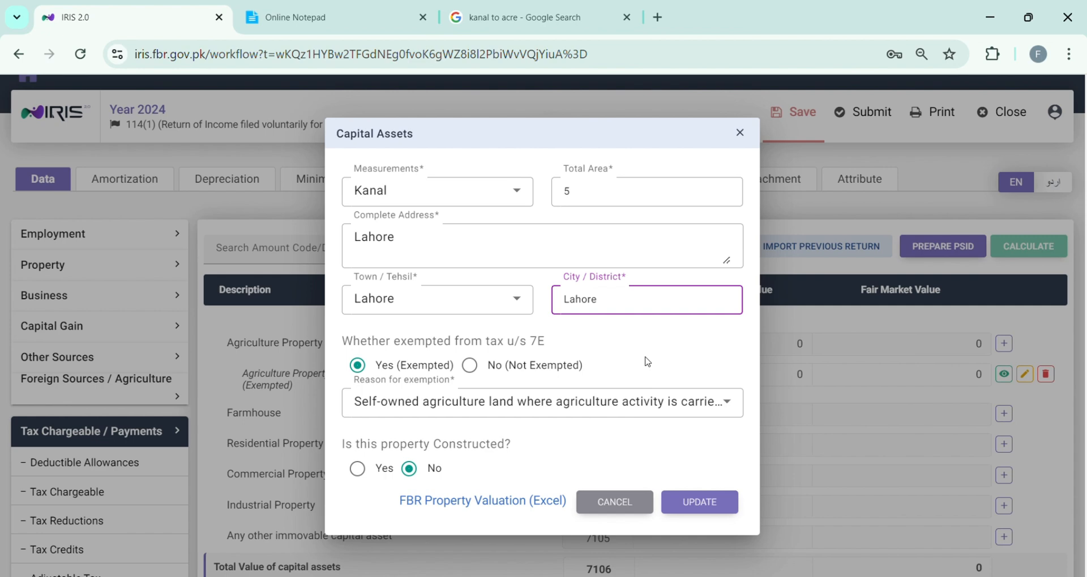
left_click(707, 504)
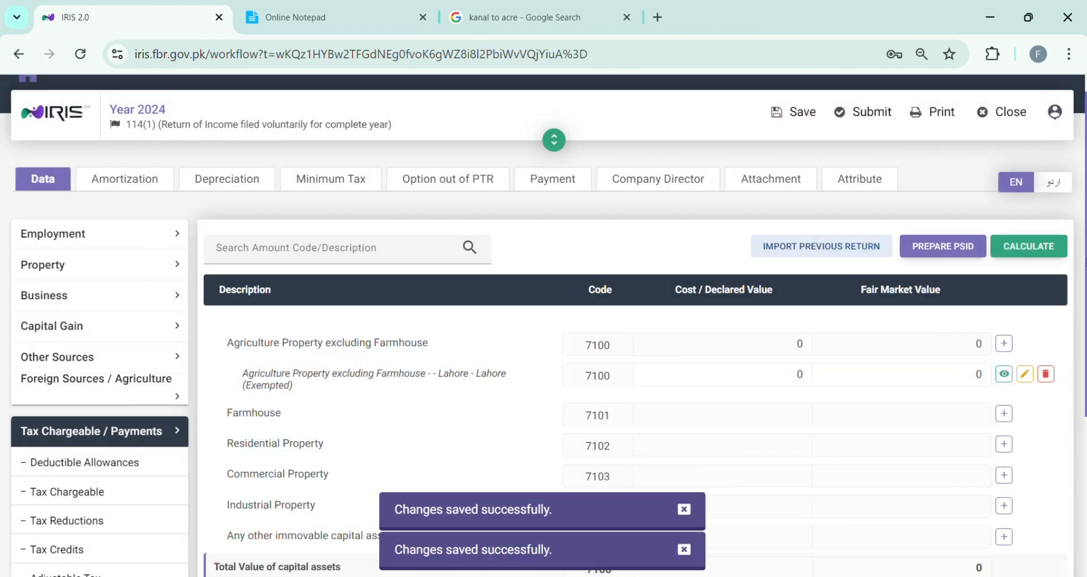
Copy the description "Residential Property - 5 Marla located at Multan" from the wealth statement's personal assets
scroll(642, 295, "down", 2)
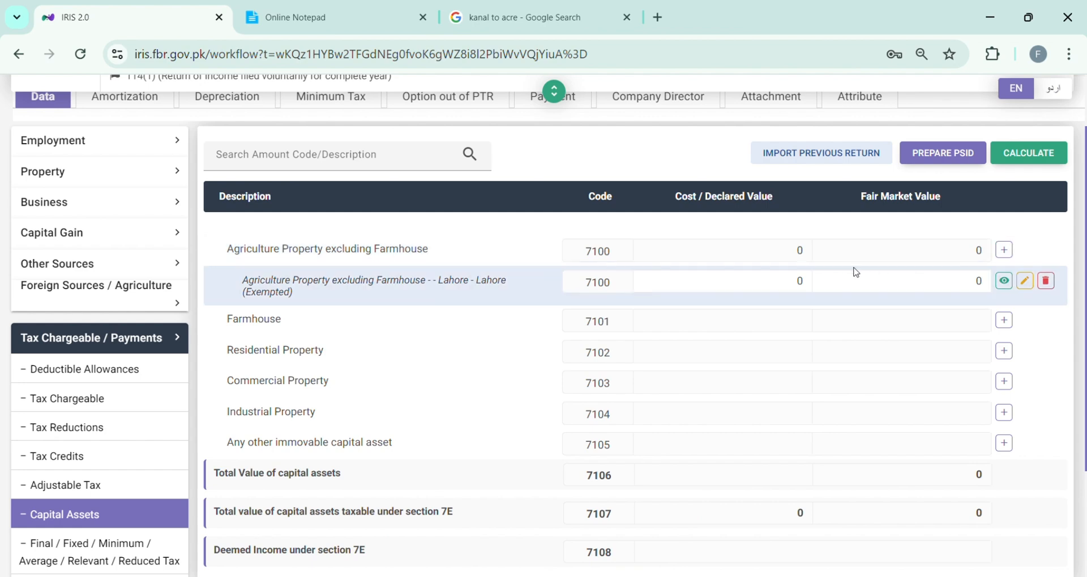
scroll(222, 425, "down", 3)
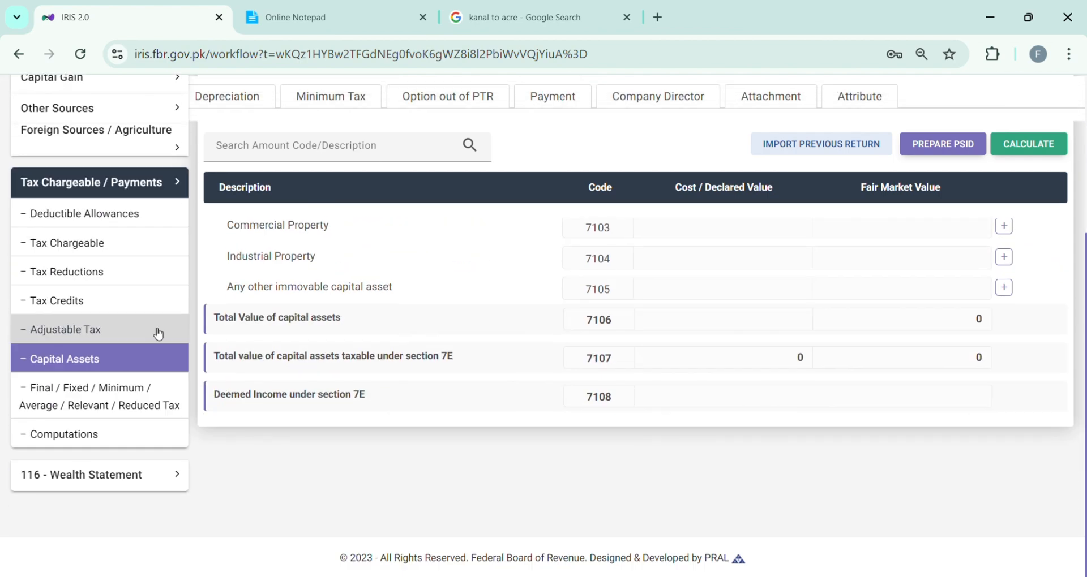
left_click(138, 473)
left_click(132, 431)
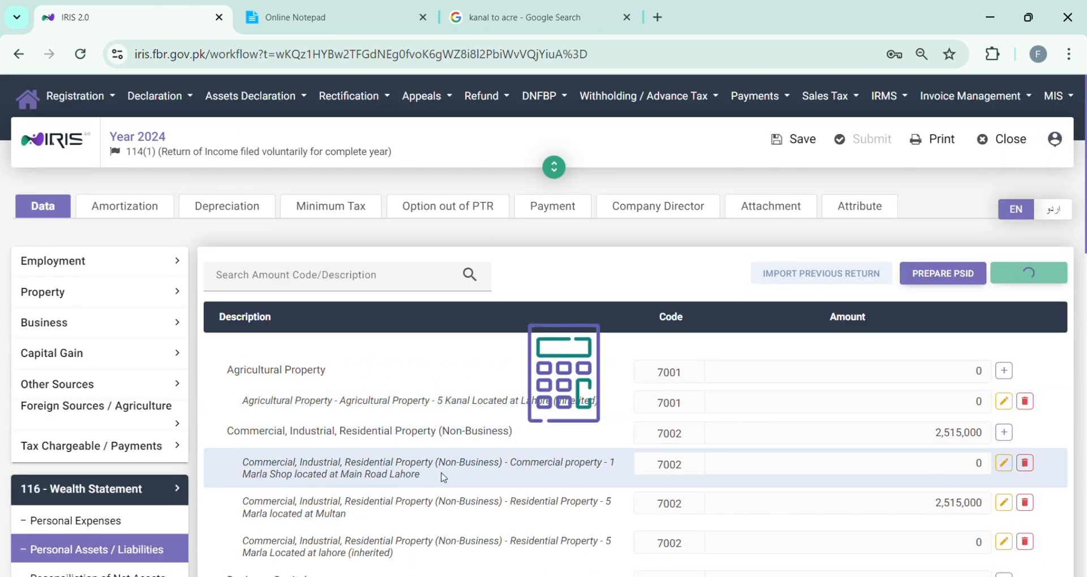
scroll(783, 302, "down", 1)
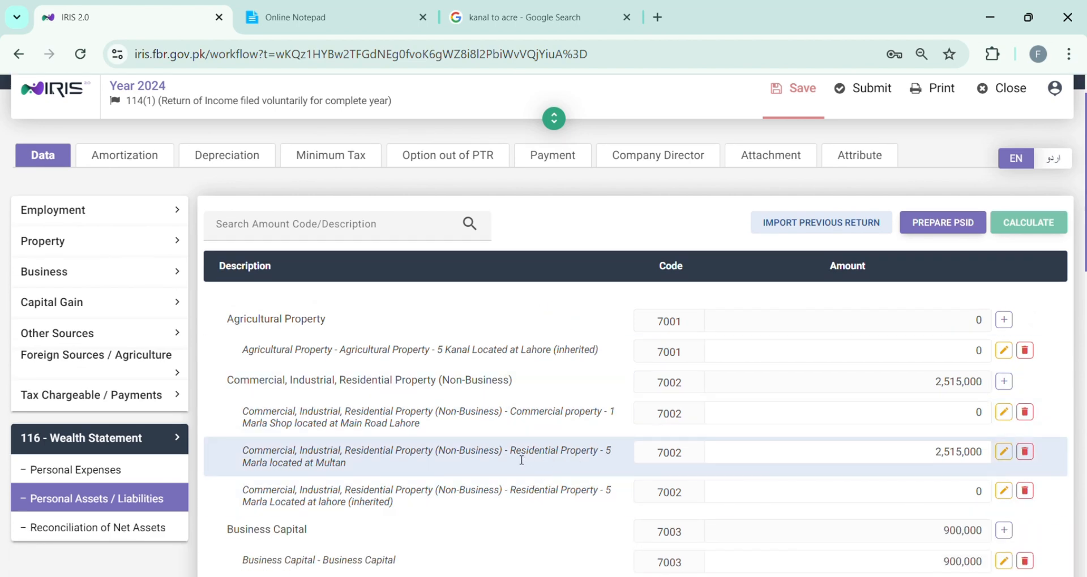
left_click_drag(510, 450, 493, 465)
key("ctrl+c")
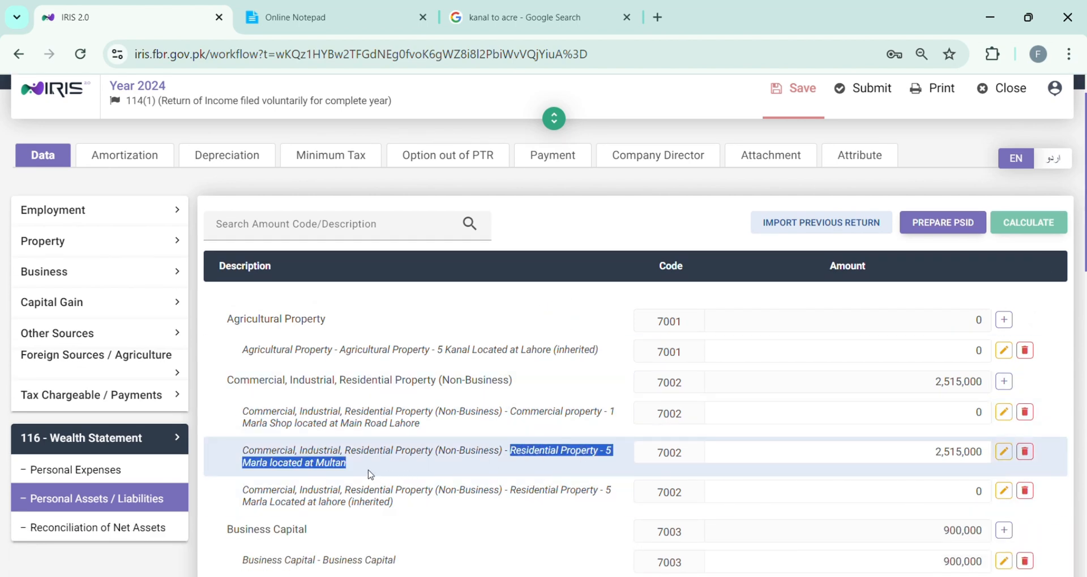
Start a new Residential Property entry in Capital Assets and paste the copied description as its complete address
left_click(85, 395)
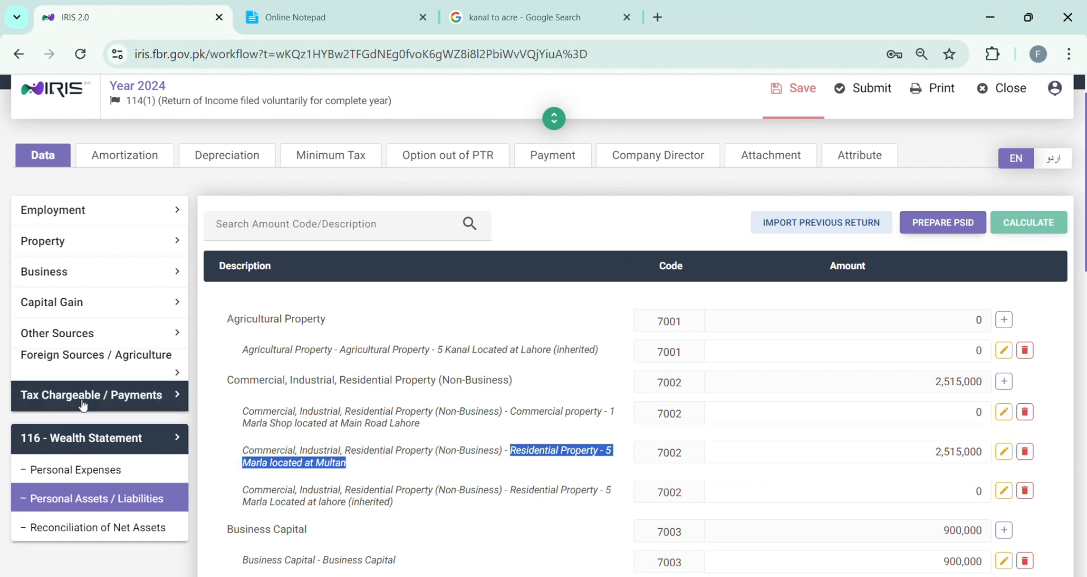
scroll(103, 547, "down", 5)
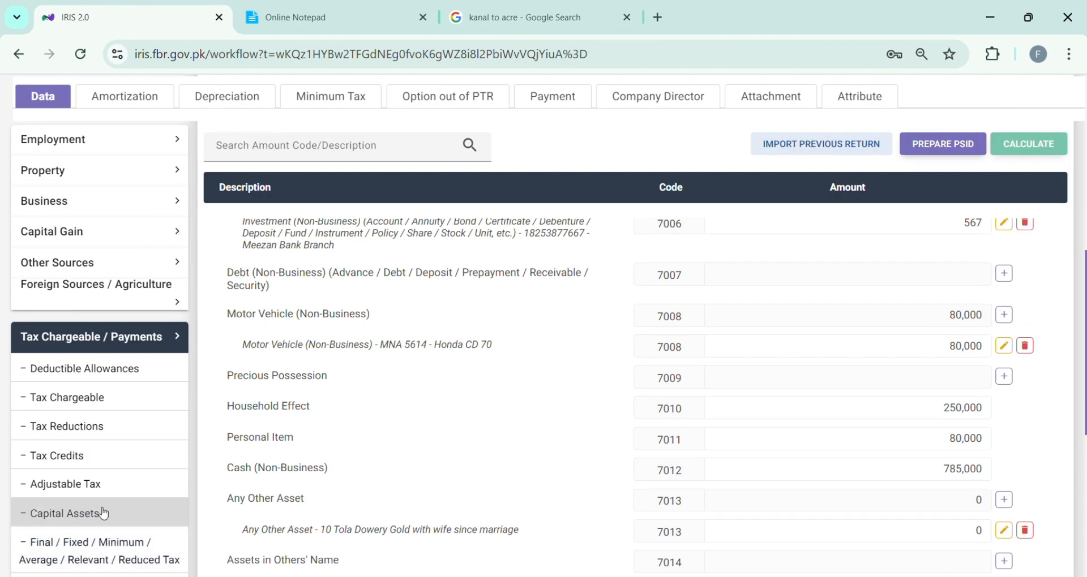
left_click(102, 511)
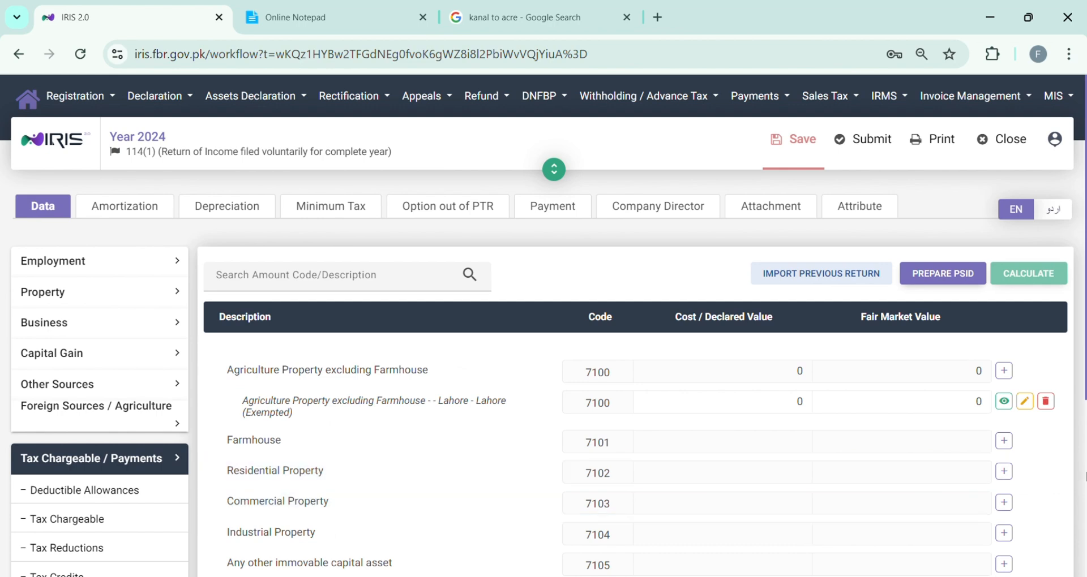
left_click(1004, 472)
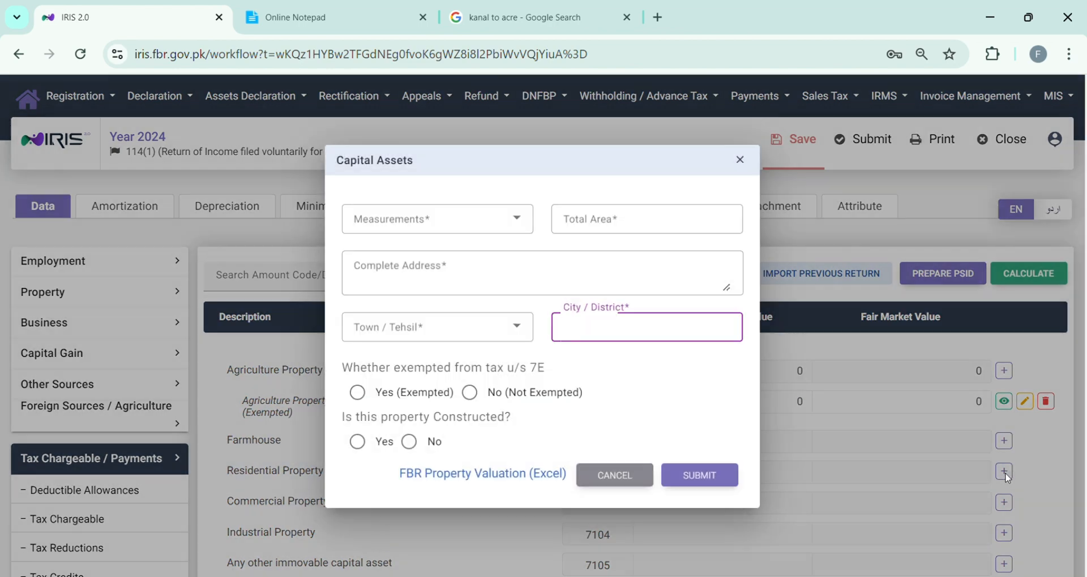
left_click(449, 271)
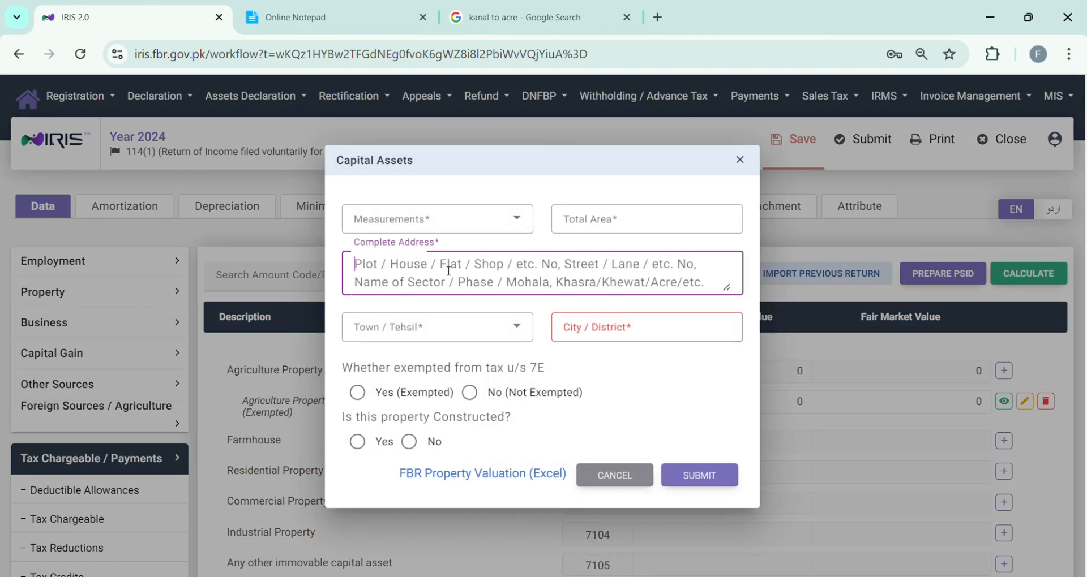
key("ctrl+v")
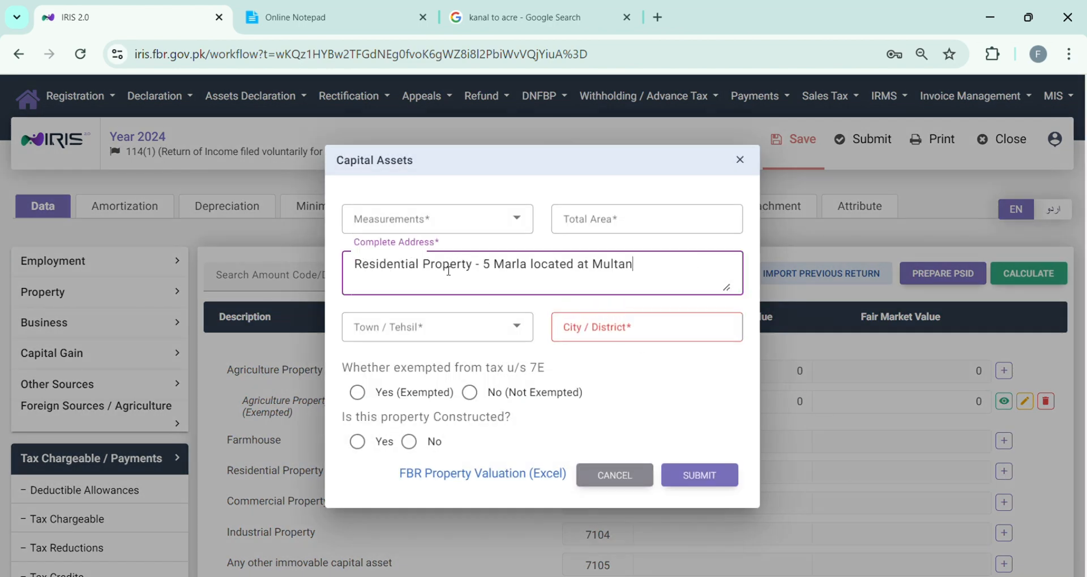
Set the residential property's measurement unit to Marla and total area to 5, and shorten its complete address to Multan
left_click(463, 222)
scroll(425, 419, "down", 1)
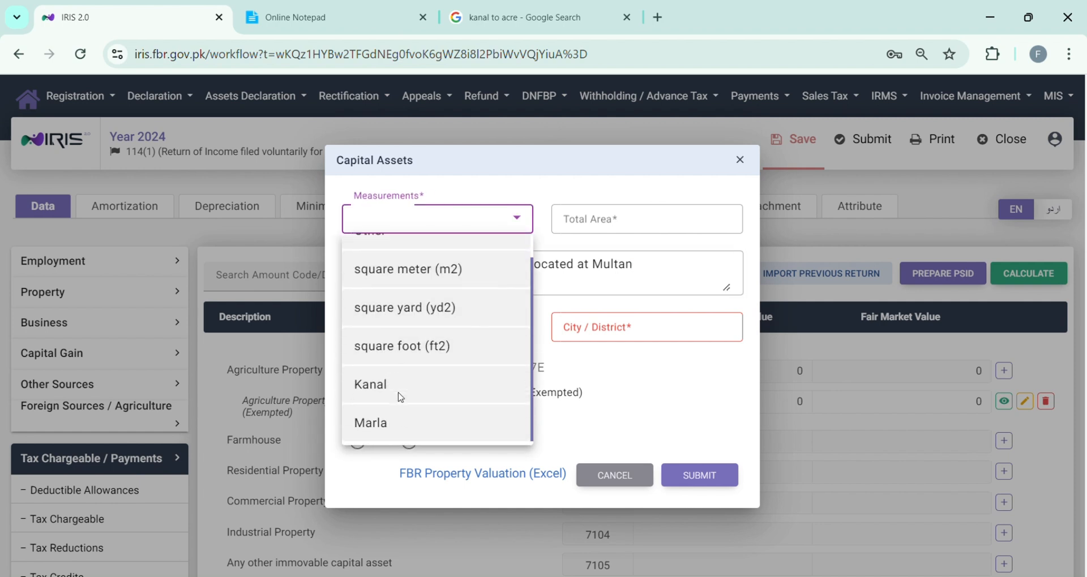
left_click(431, 422)
left_click(614, 228)
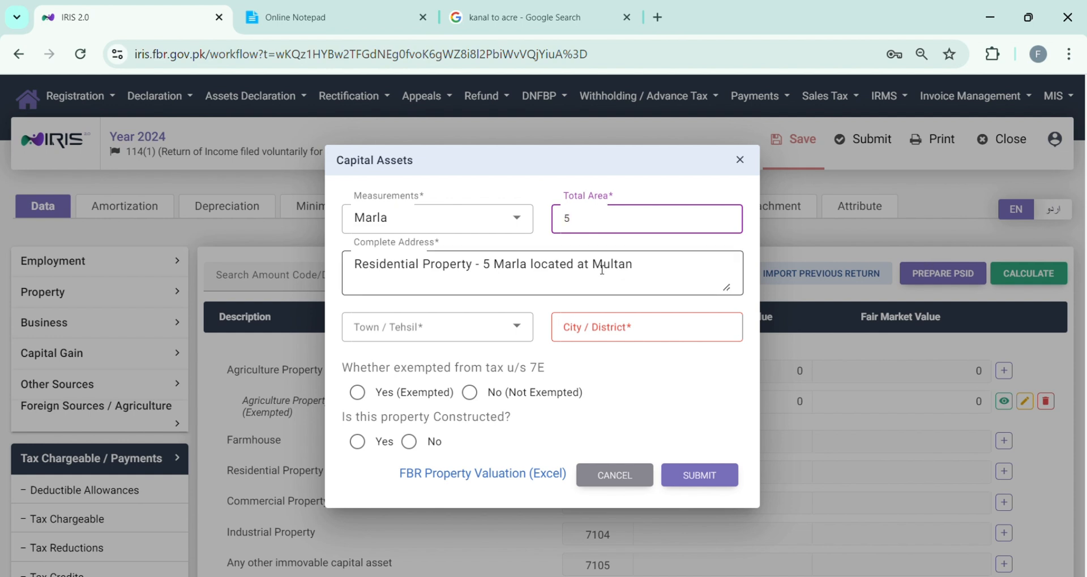
left_click_drag(602, 270, 348, 266)
key("BackSpace")
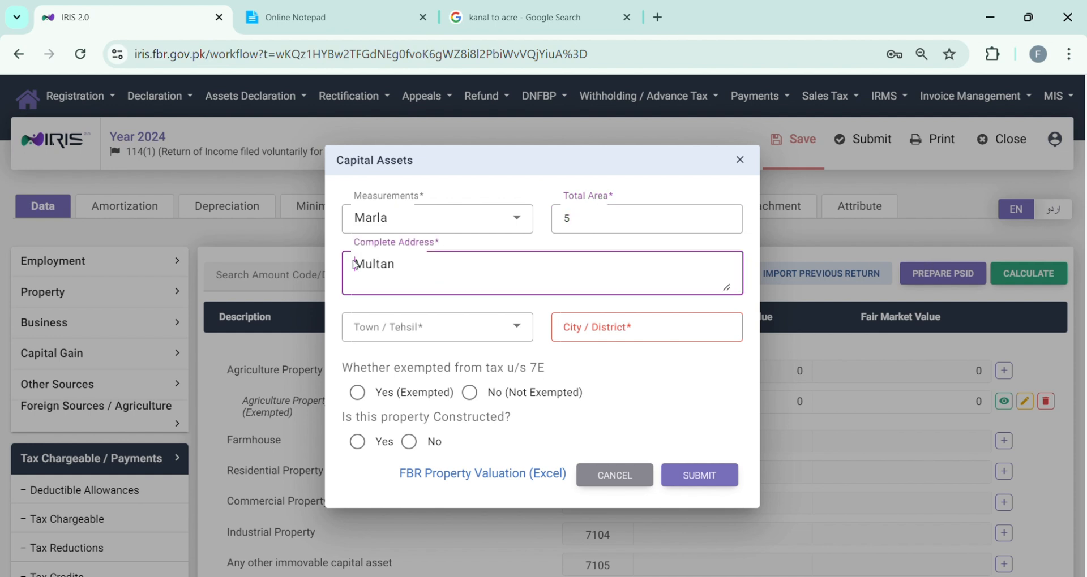
Set the residential property's town/tehsil to Multan Cantt
left_click(420, 336)
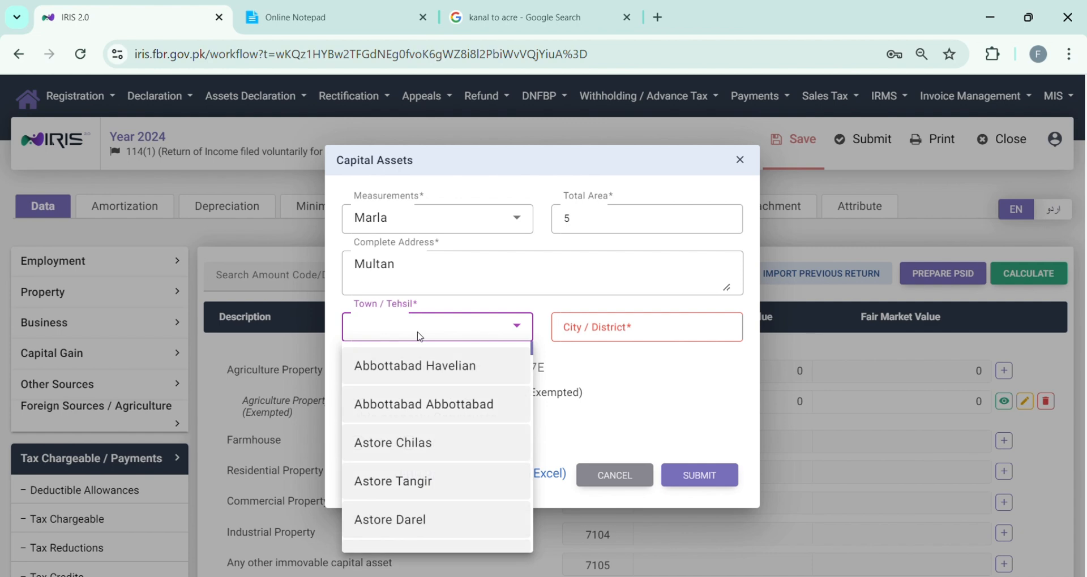
scroll(419, 336, "down", 10)
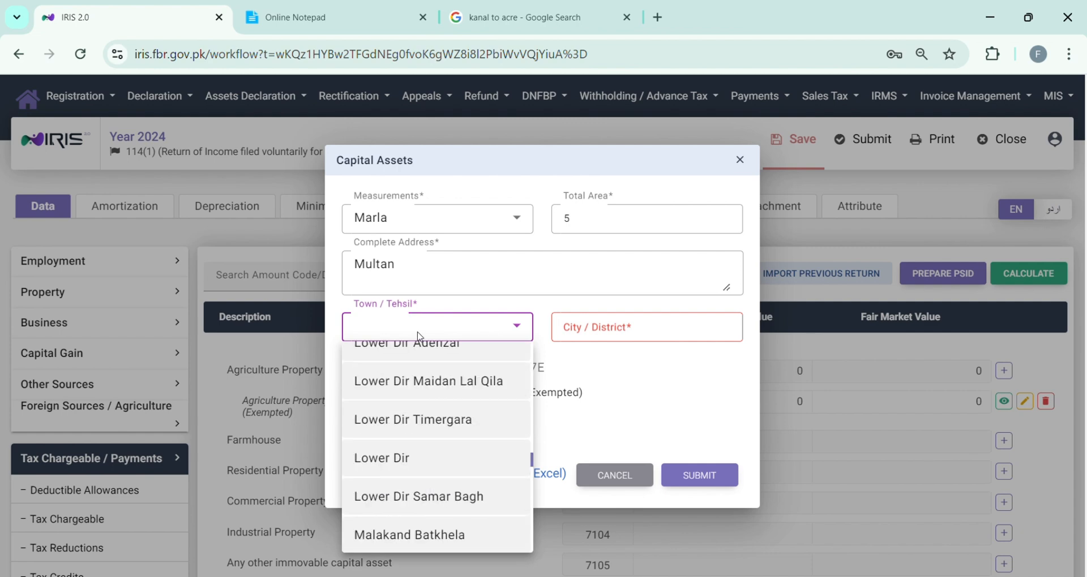
scroll(419, 337, "down", 5)
left_click(451, 539)
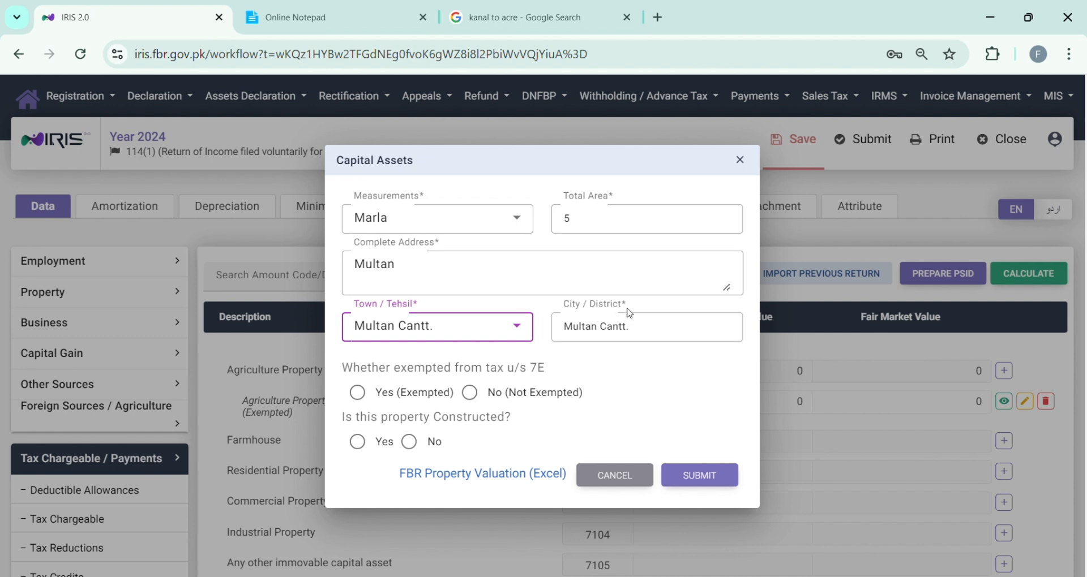
Mark the residential property as exempted from tax u/s 7E, with the reason "One capital asset self-owned by the taxpayer"
left_click(379, 396)
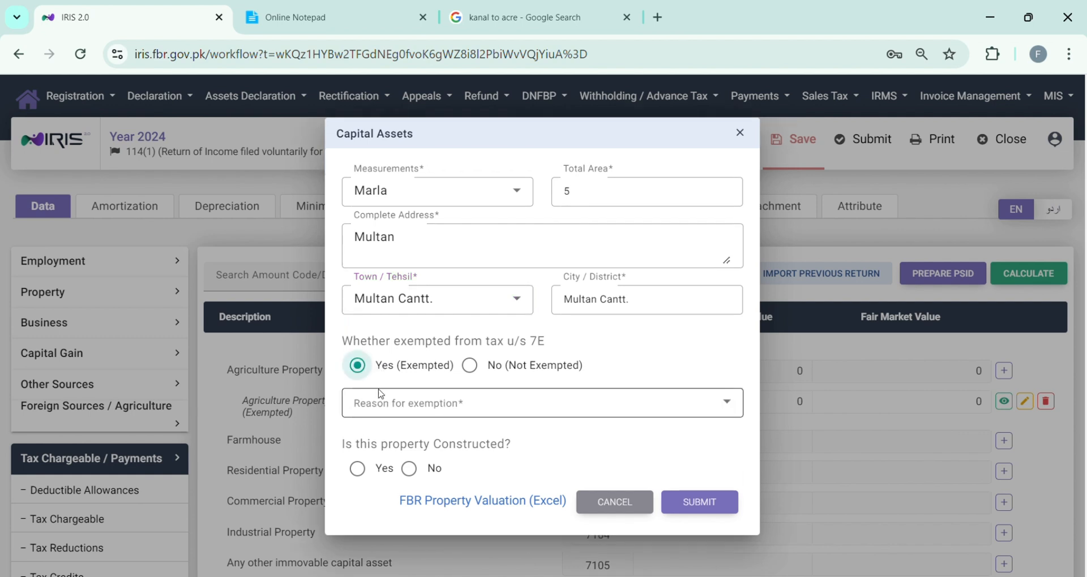
left_click(412, 404)
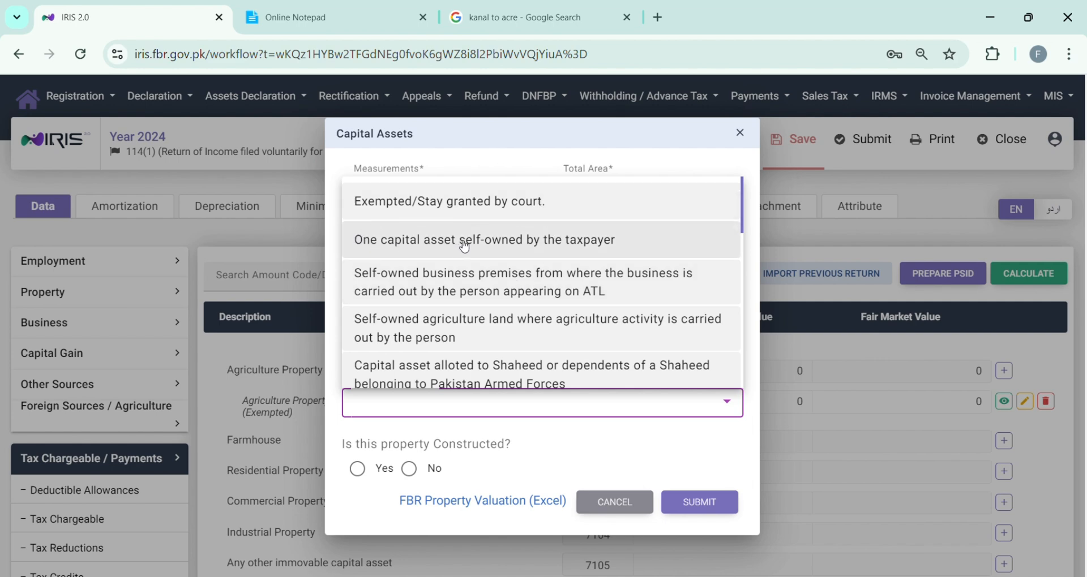
left_click(547, 247)
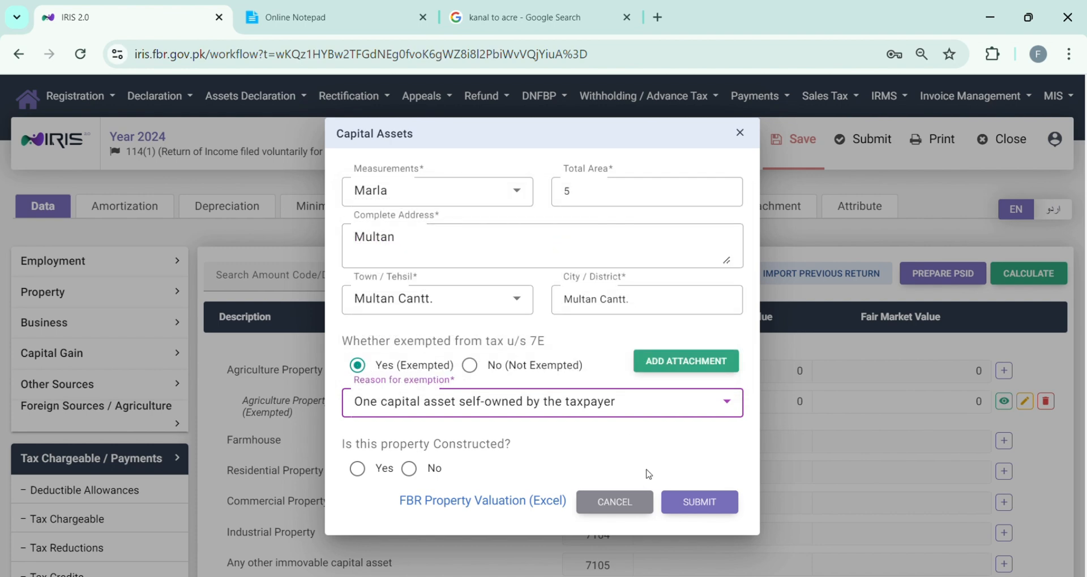
Mark the residential property as constructed with a covered area of 5, then submit the entry and recalculate the return
left_click(712, 506)
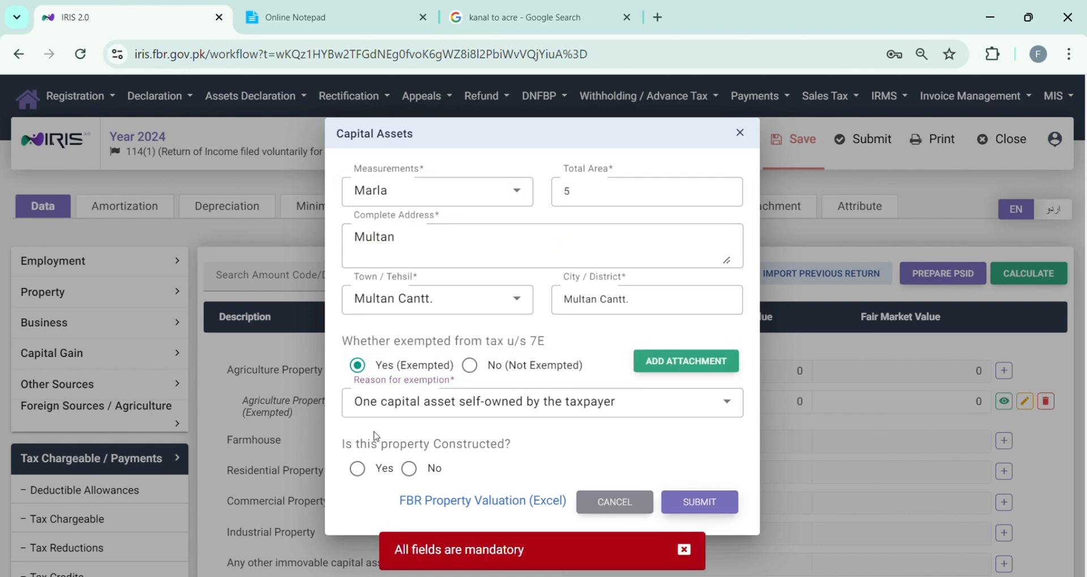
left_click(357, 469)
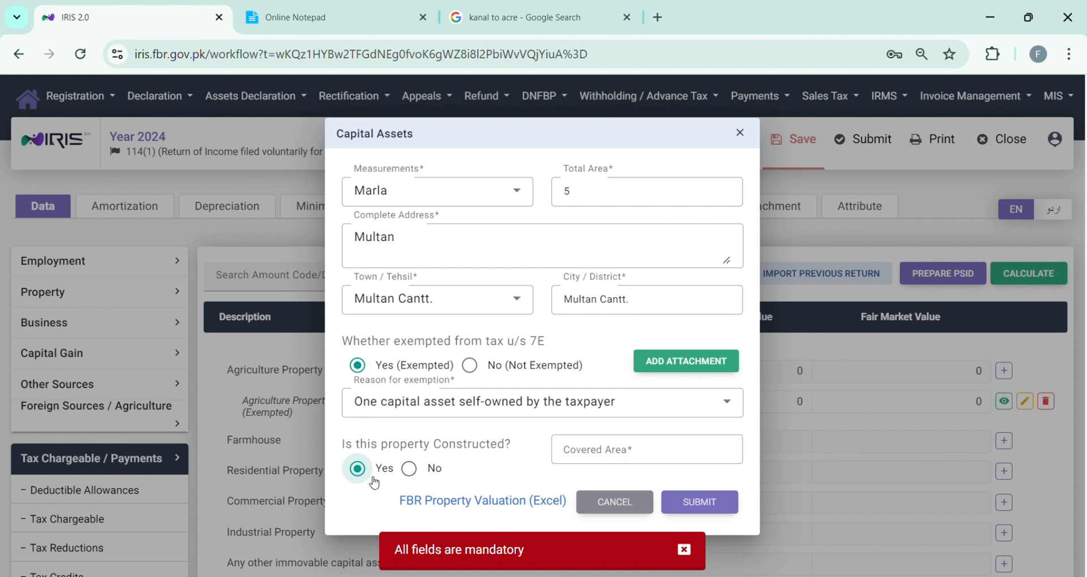
left_click(644, 457)
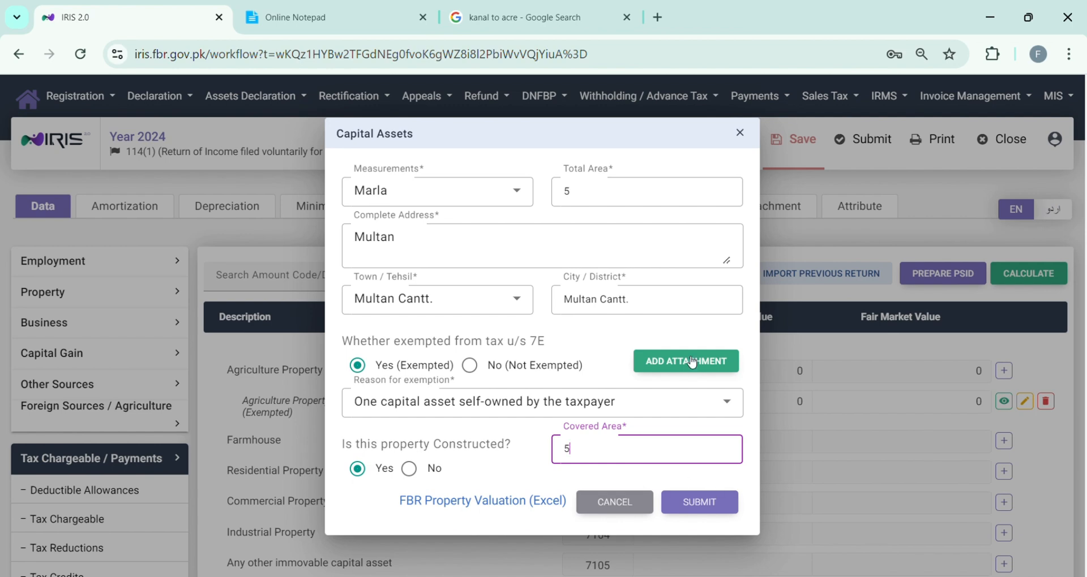
left_click(705, 509)
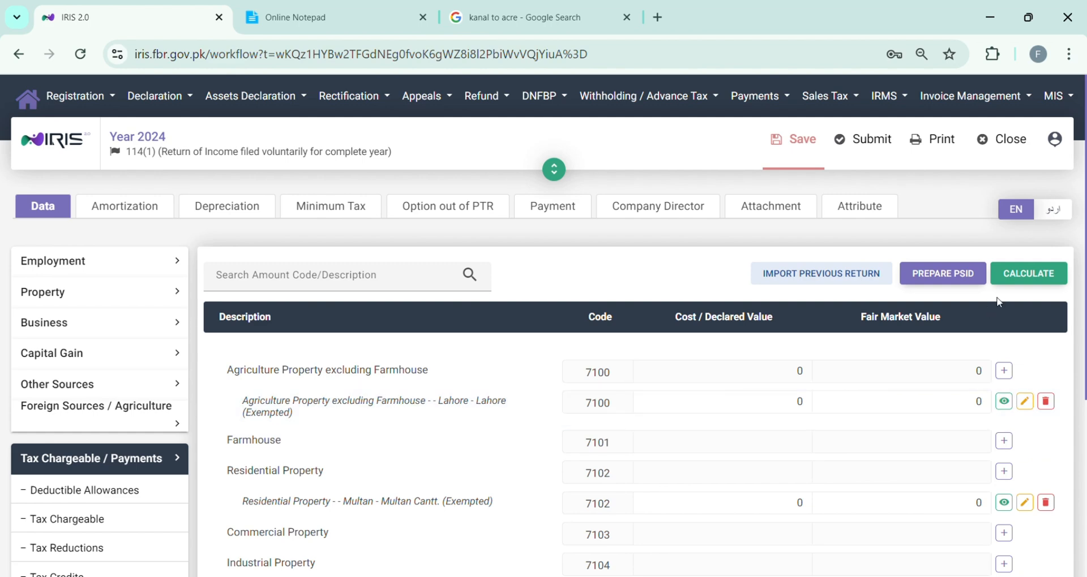
left_click(1019, 274)
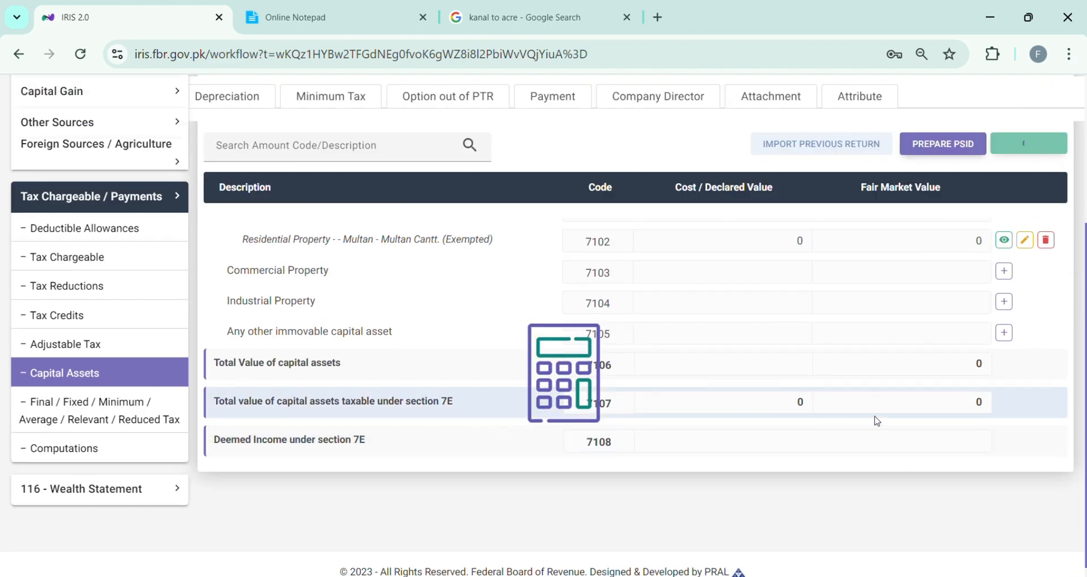
Copy the amount of the 5 Marla Multan residential property from the wealth statement's personal assets
left_click(88, 490)
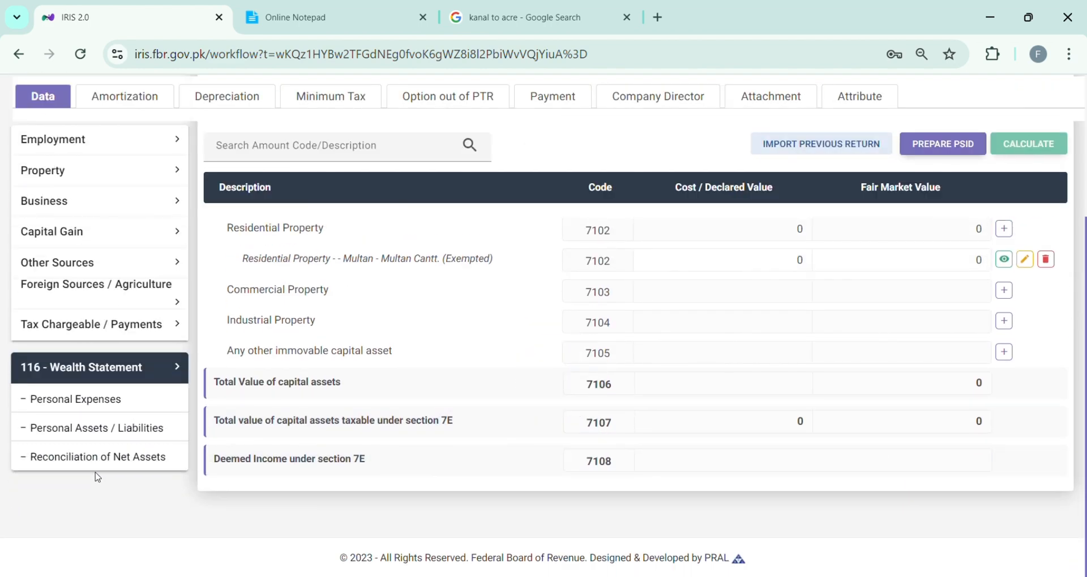
left_click(160, 436)
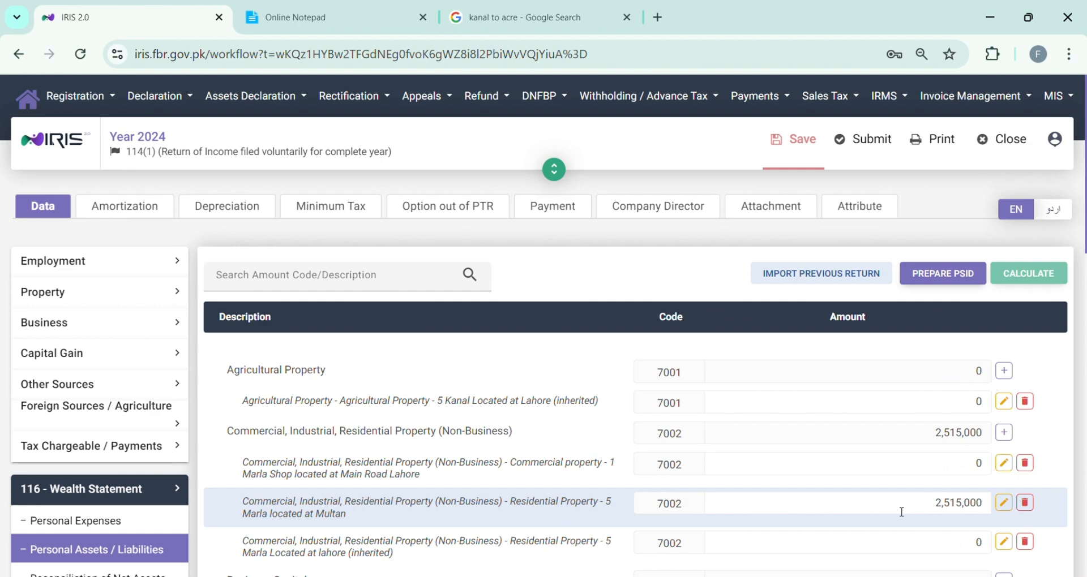
left_click(924, 509)
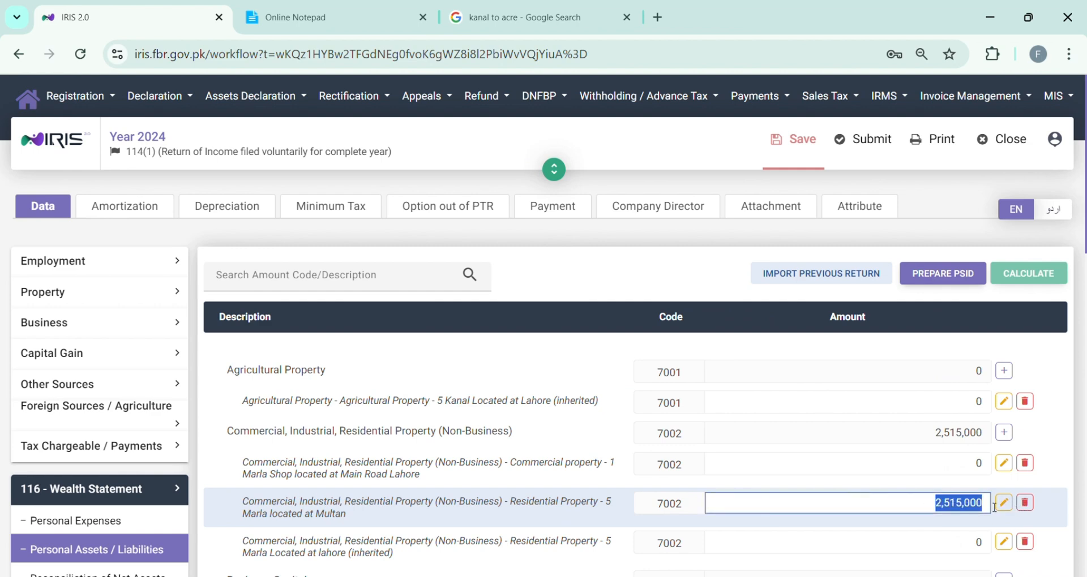
Set both the cost and fair market value of the Multan residential property in Capital Assets to 2,515,000 and recalculate
left_click(107, 449)
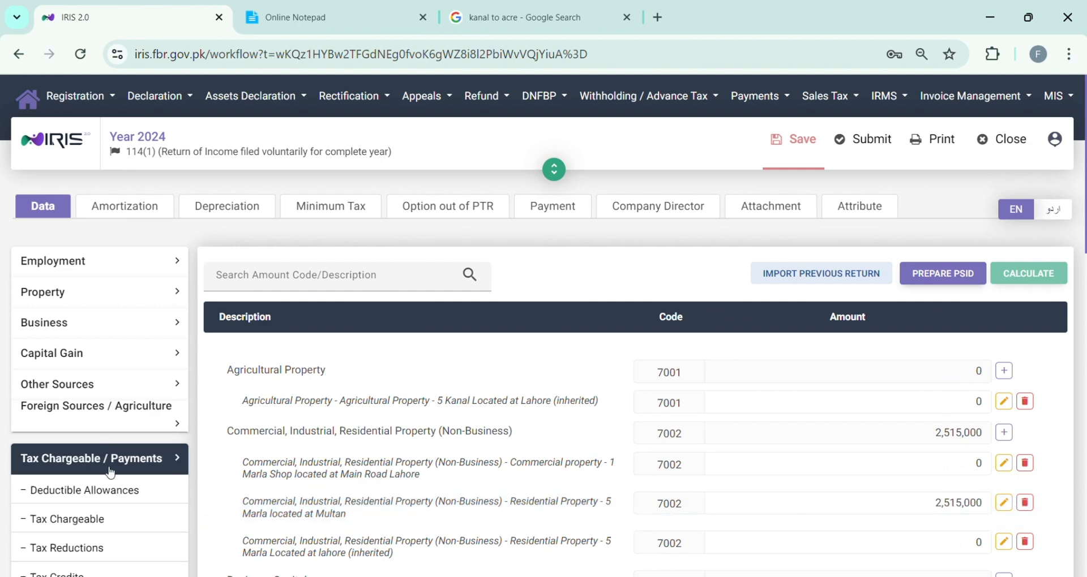
scroll(110, 472, "down", 5)
left_click(96, 381)
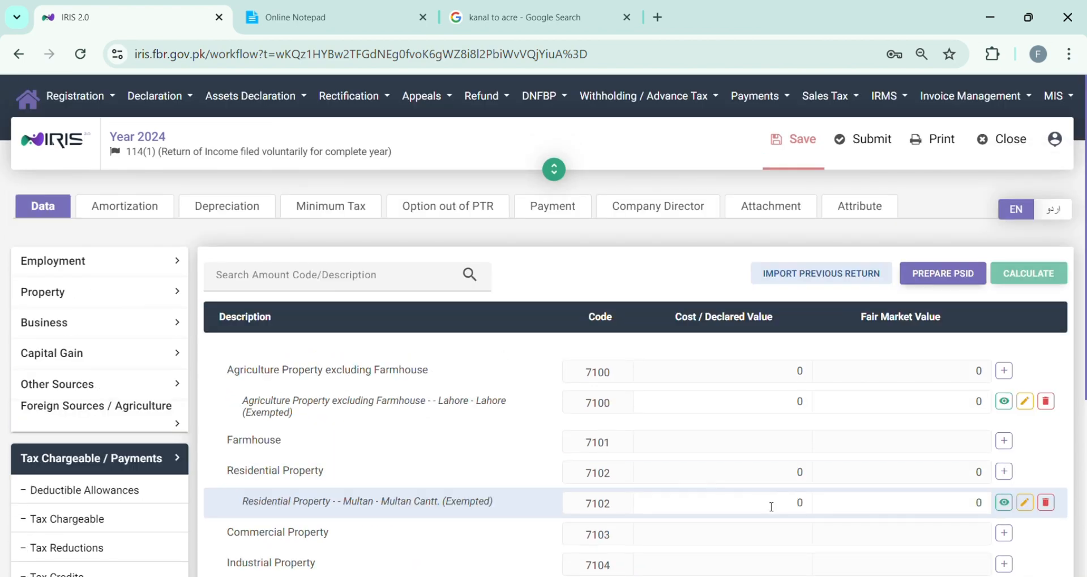
left_click(771, 507)
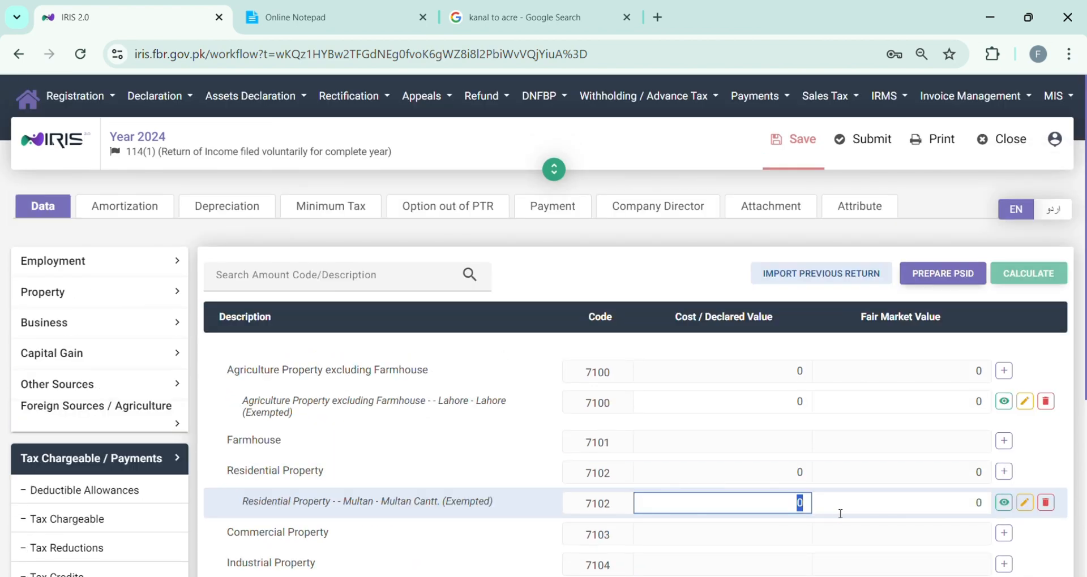
type("2515000")
left_click(978, 504)
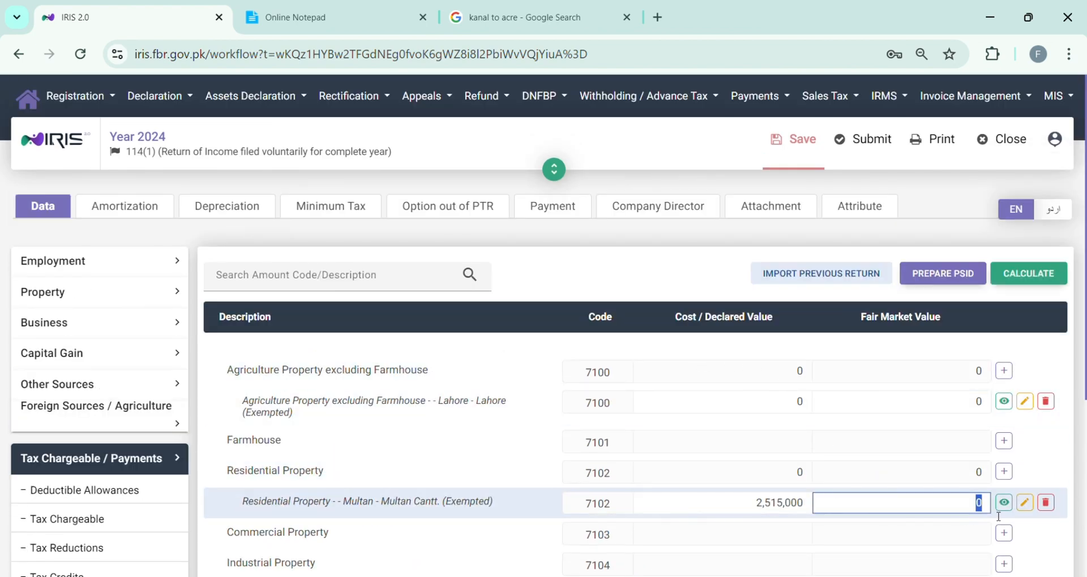
type("2515000")
left_click(1031, 277)
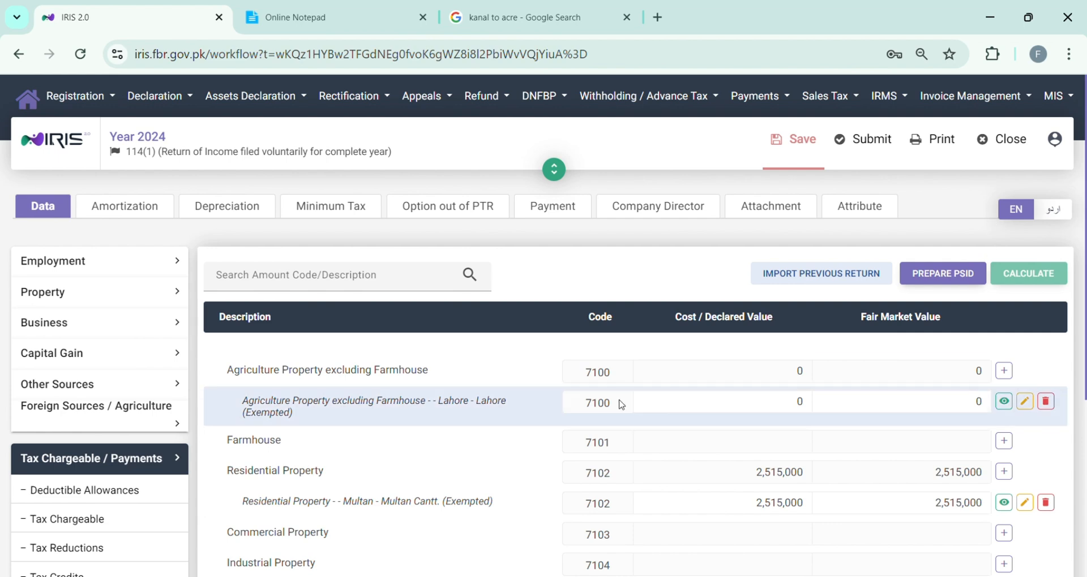
left_click(717, 404)
left_click(924, 398)
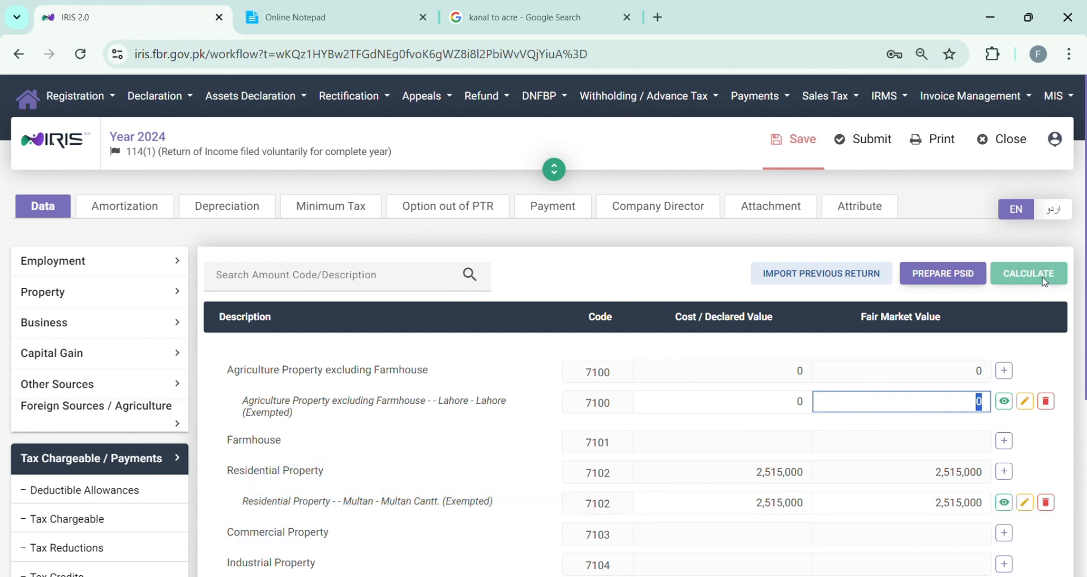
Copy the description "Commercial property - 1 Marla Shop located at Main Road Lahore" from the wealth statement's personal assets
scroll(333, 373, "down", 4)
left_click(138, 519)
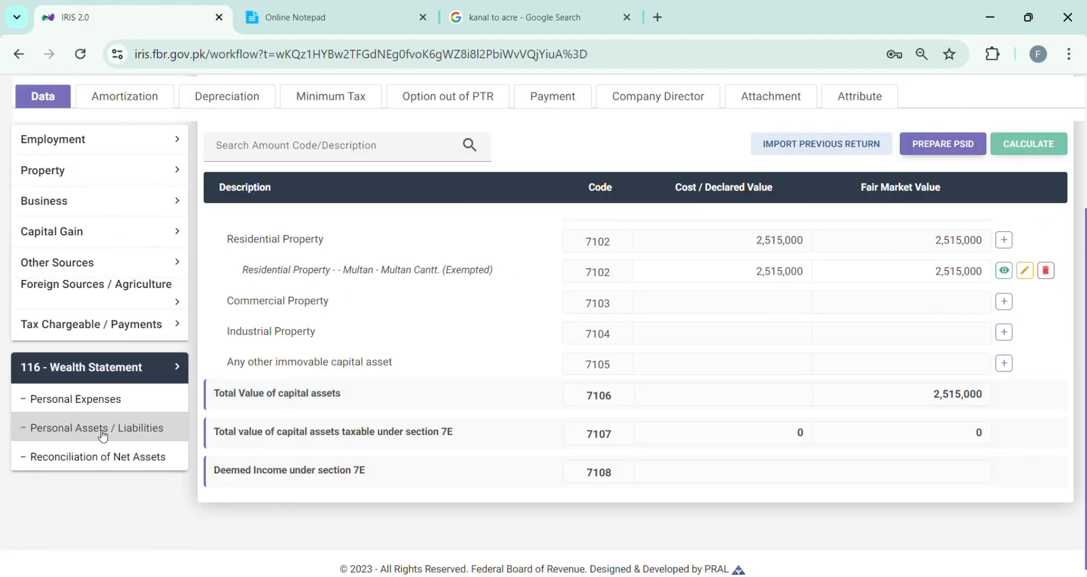
left_click(102, 431)
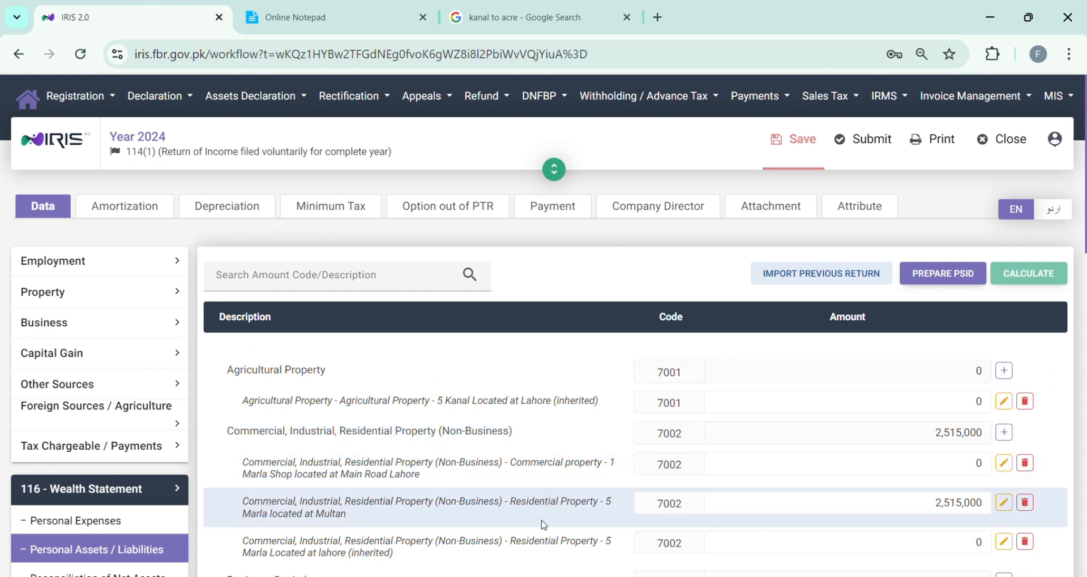
left_click_drag(516, 467, 421, 477)
key("ctrl+c")
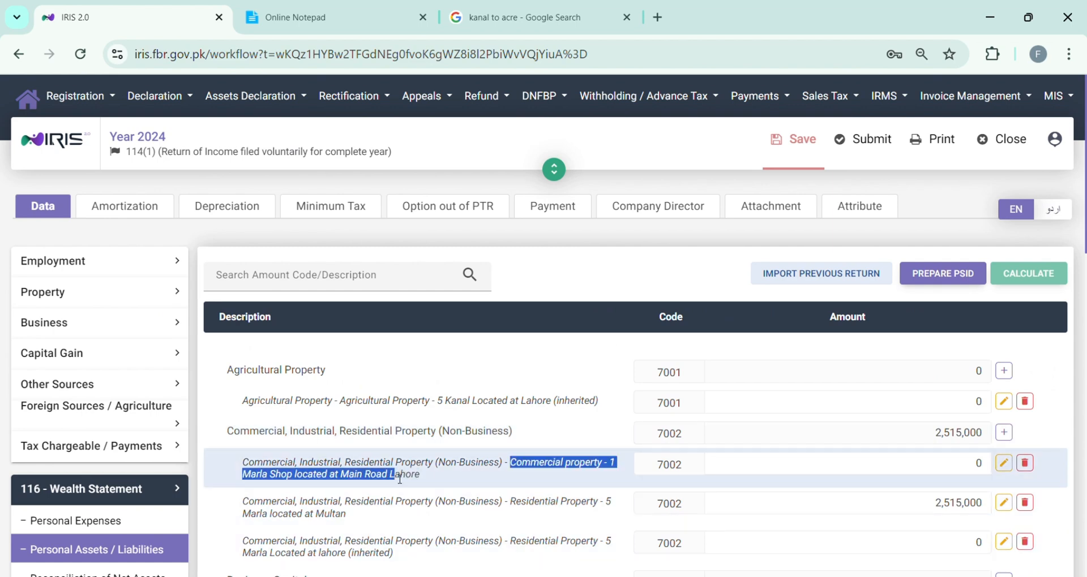
Start a new Commercial Property entry in Capital Assets and paste the copied description as its complete address
left_click(120, 452)
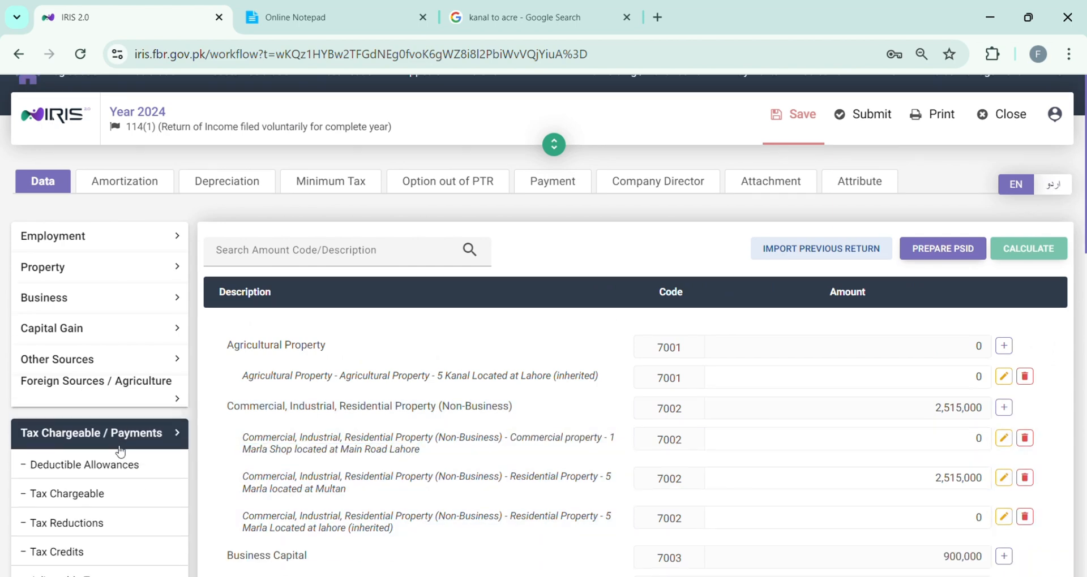
scroll(113, 396, "down", 10)
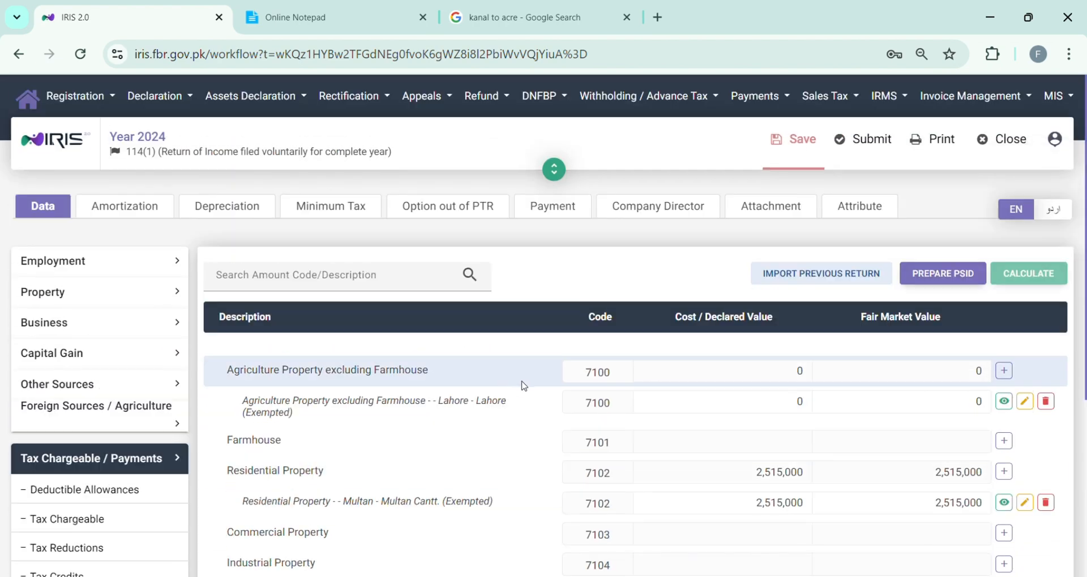
left_click_drag(1084, 306, 1083, 360)
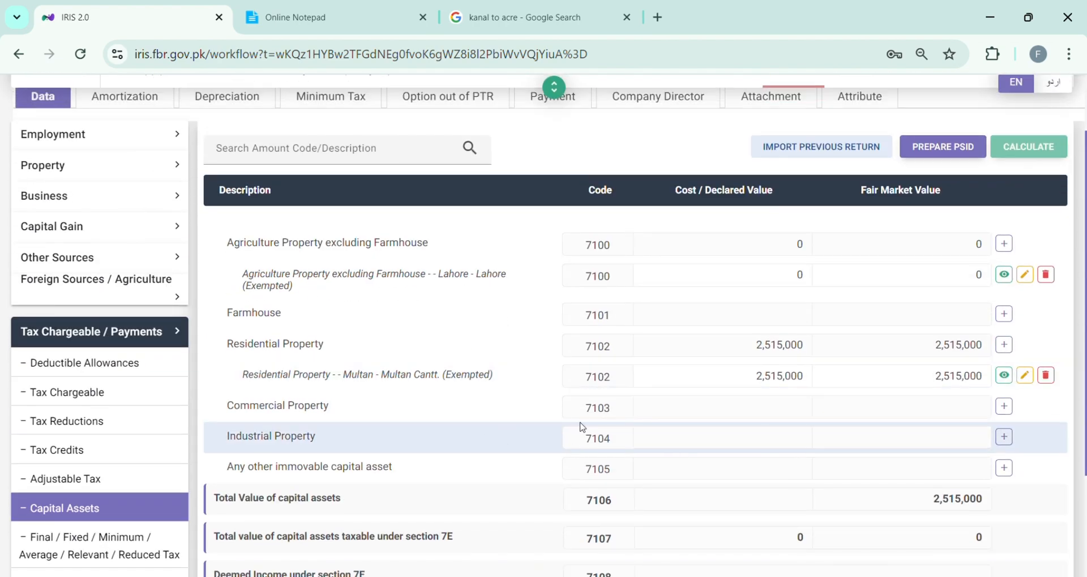
left_click(1004, 407)
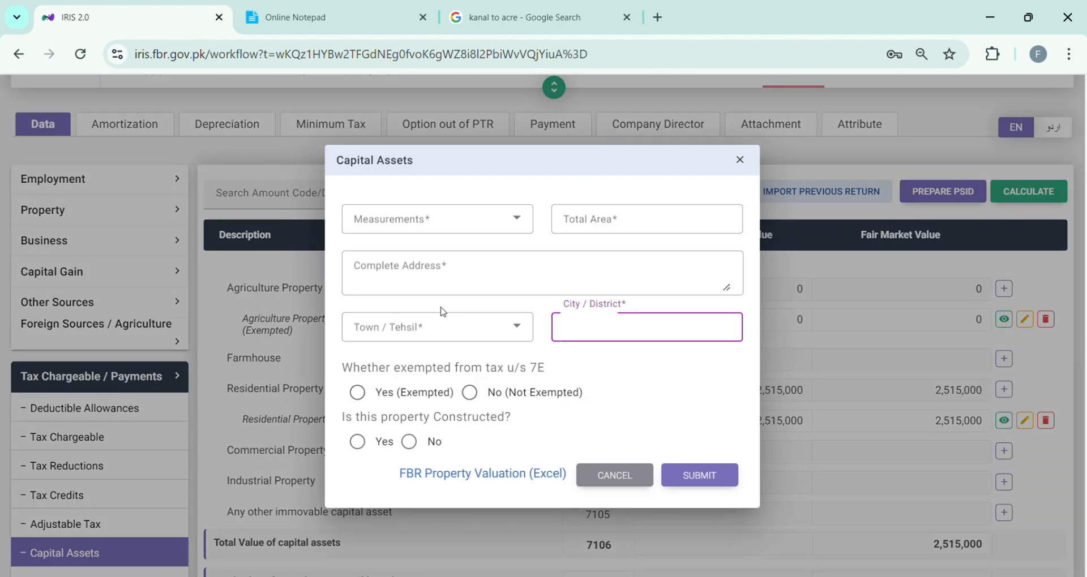
left_click(428, 278)
key("ctrl+v")
Set the commercial property's measurement unit to Marla and total area to 1, and shorten its complete address to Main Road Lahore
left_click(402, 219)
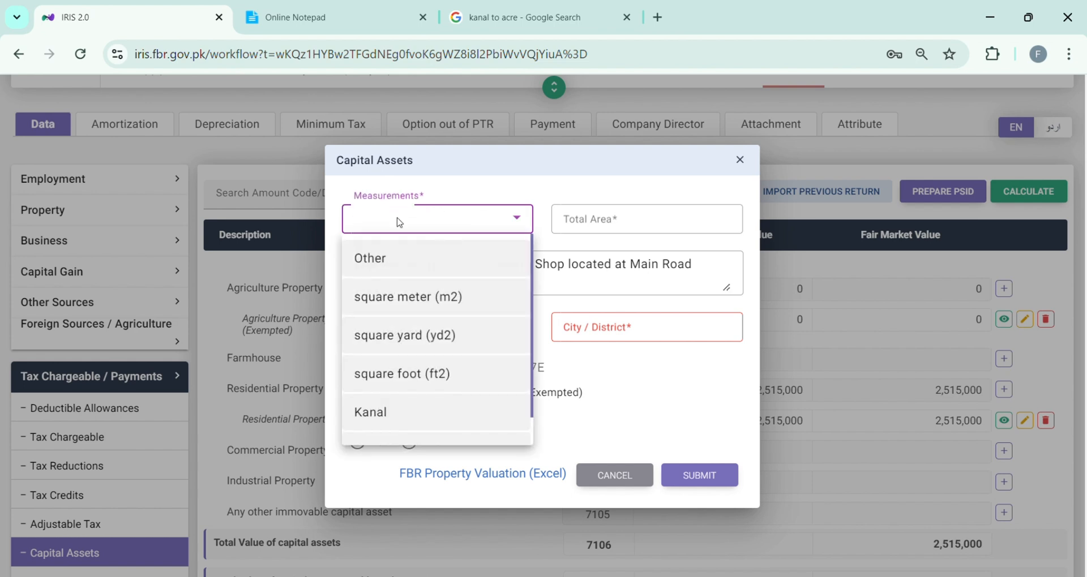
scroll(404, 429, "down", 1)
left_click(404, 428)
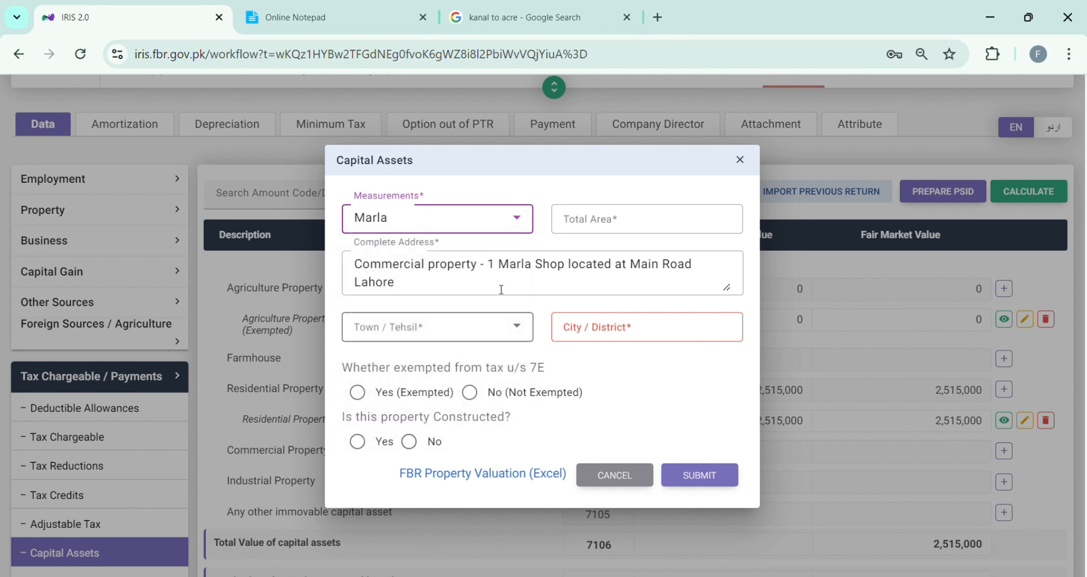
left_click(594, 226)
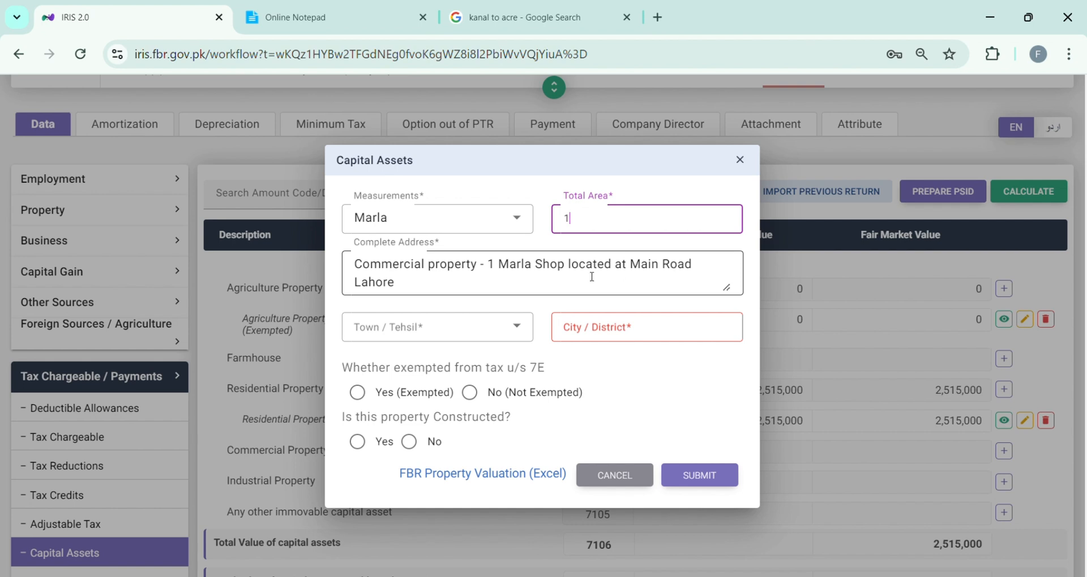
left_click_drag(634, 270, 363, 274)
key("BackSpace")
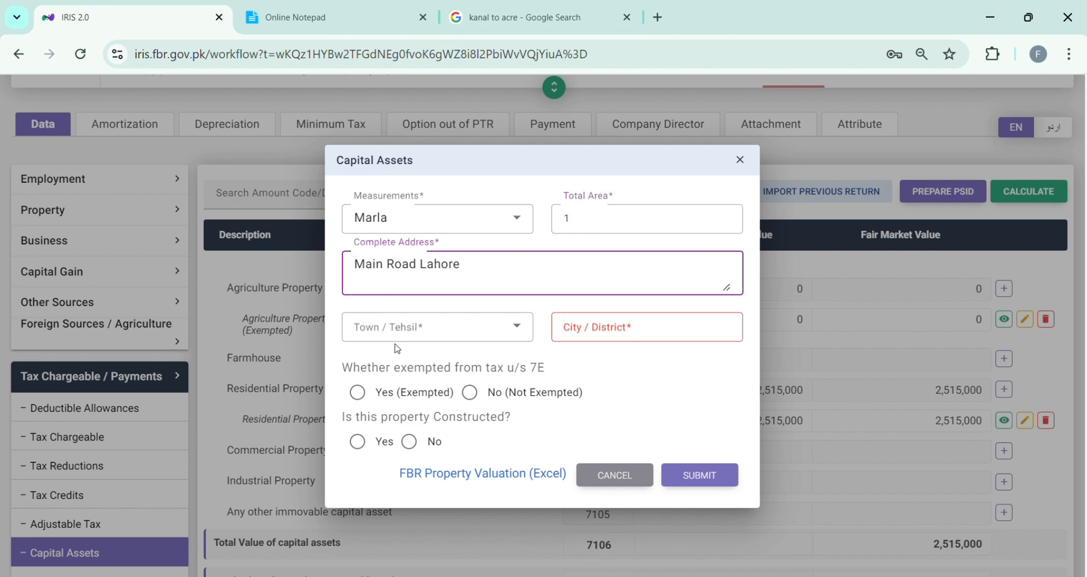
Set the commercial property's town/tehsil to Lahore Cantonement
left_click(411, 331)
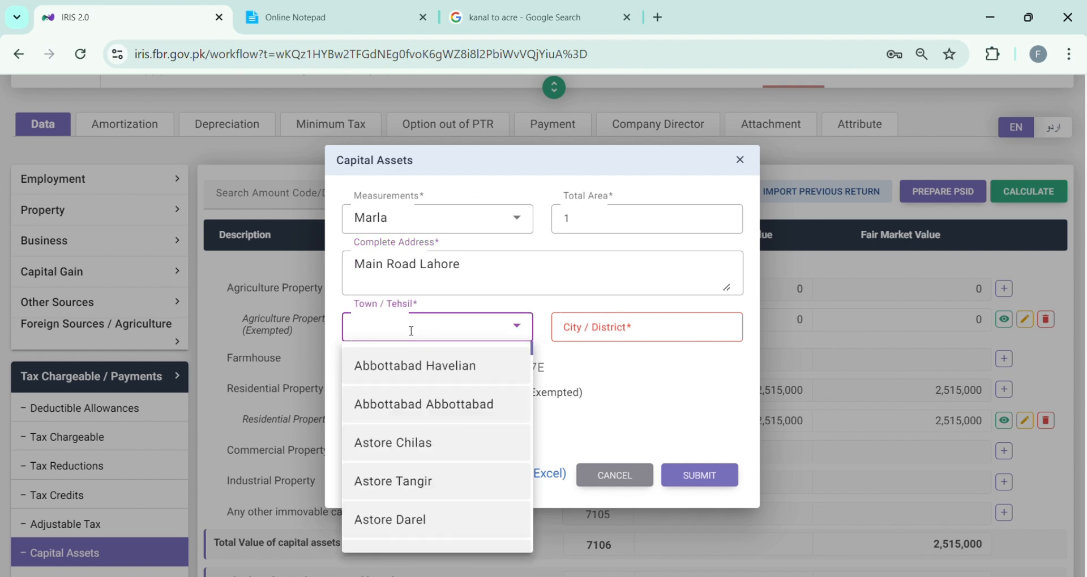
key("l")
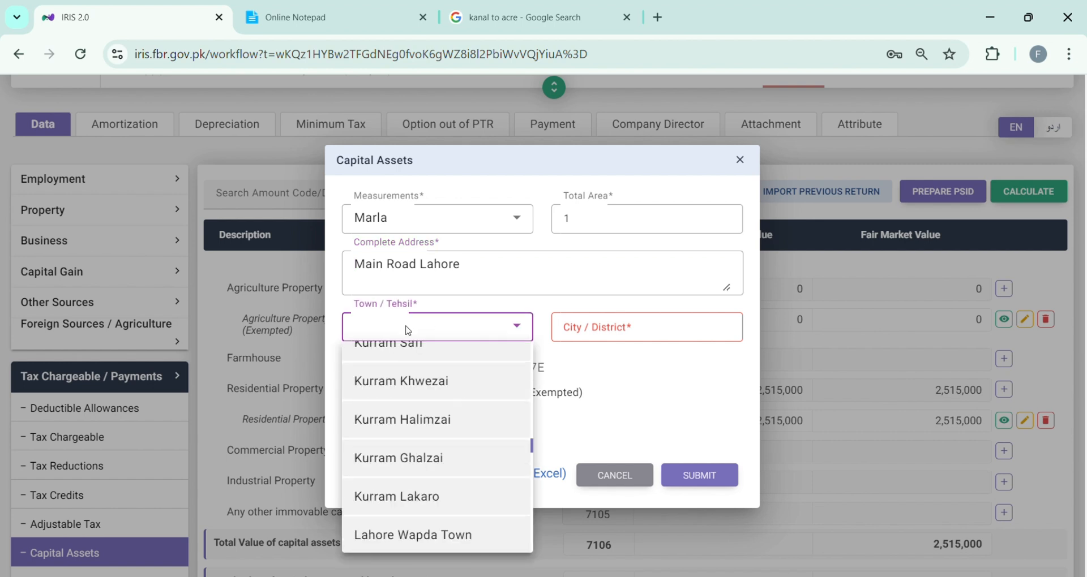
scroll(442, 495, "down", 2)
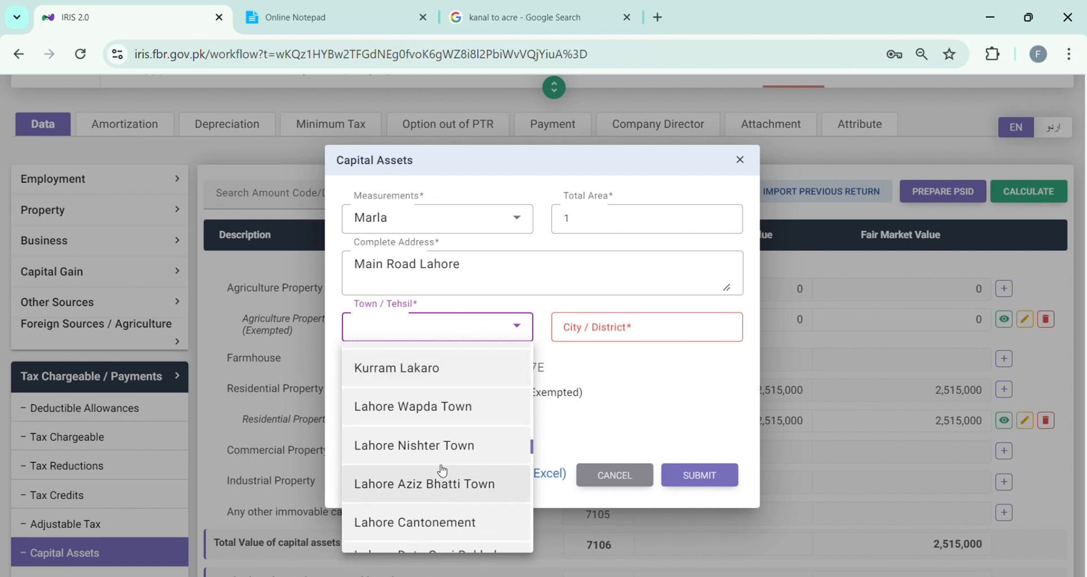
scroll(442, 487, "down", 3)
scroll(430, 456, "up", 3)
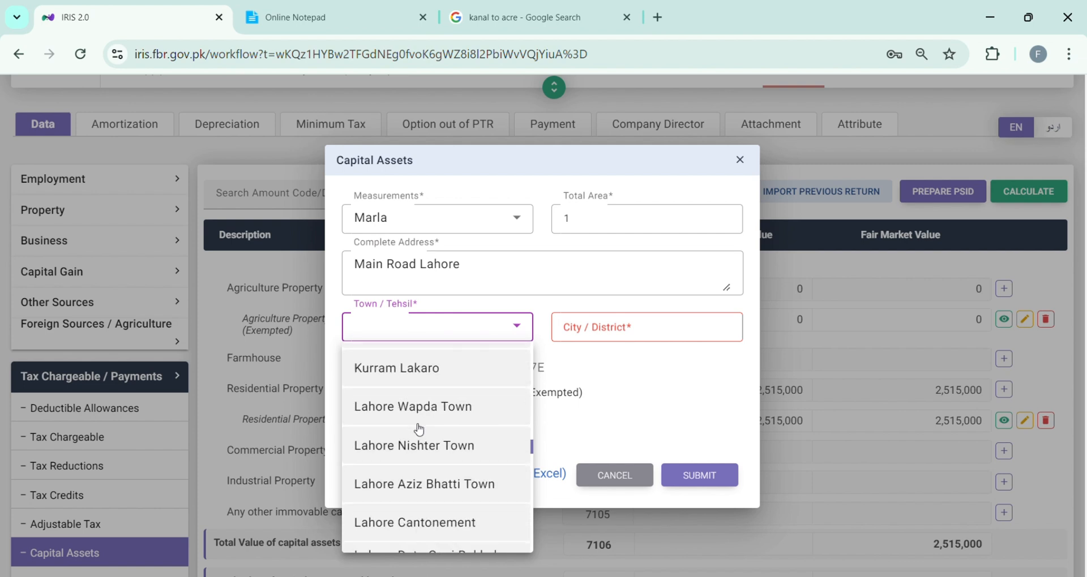
left_click(417, 523)
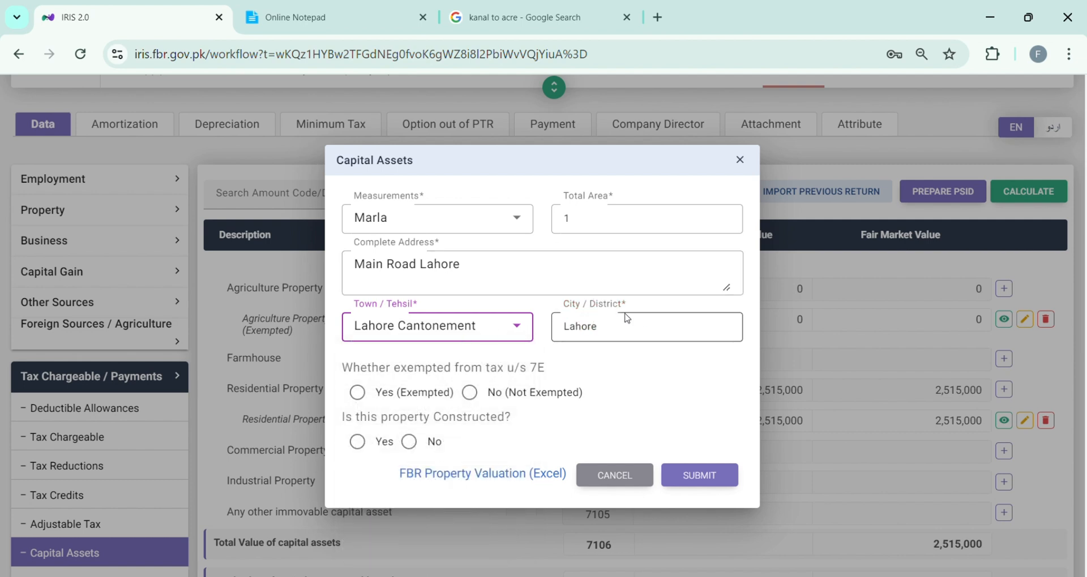
Mark the commercial property as exempted under section 7E because it is self-owned business premises run by a person appearing on ATL
left_click(357, 393)
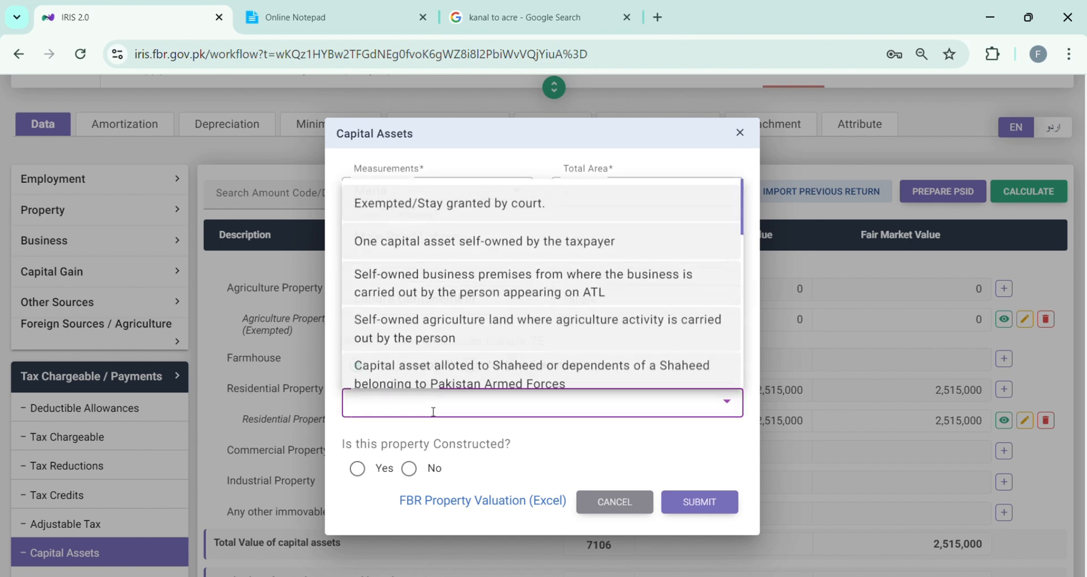
left_click(433, 412)
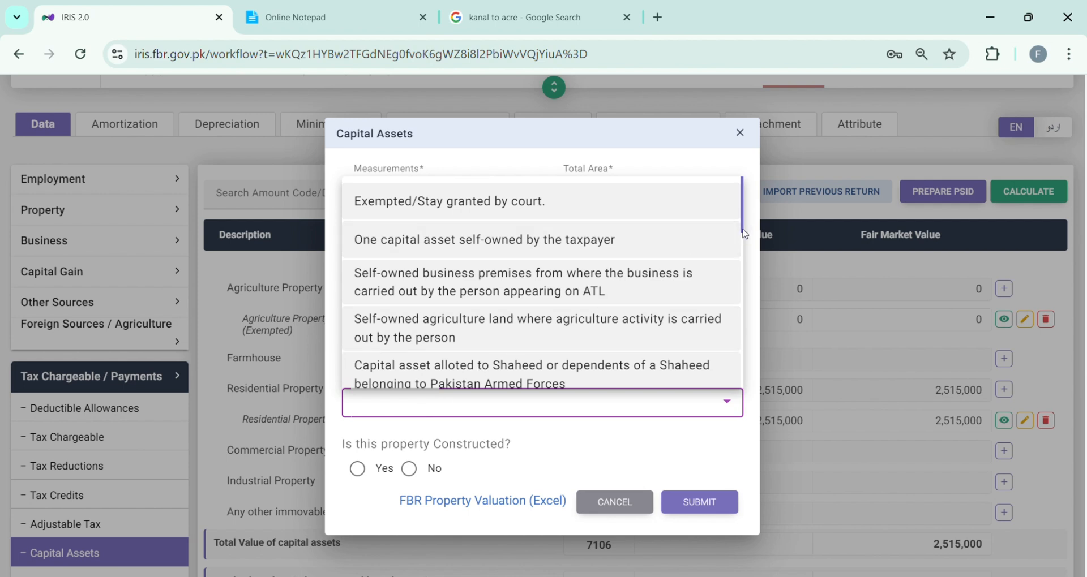
left_click_drag(742, 229, 745, 251)
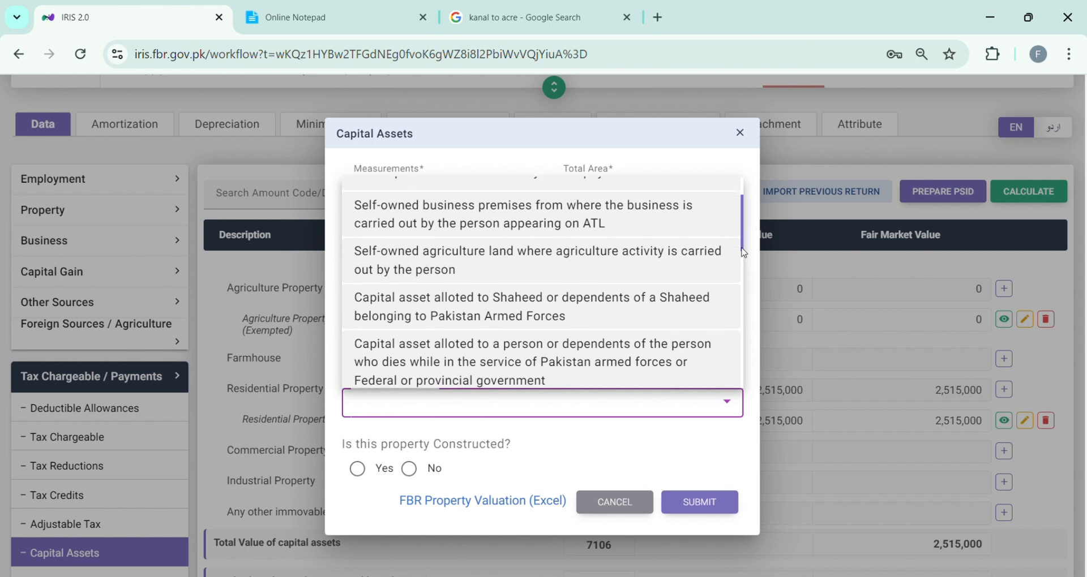
scroll(651, 262, "up", 2)
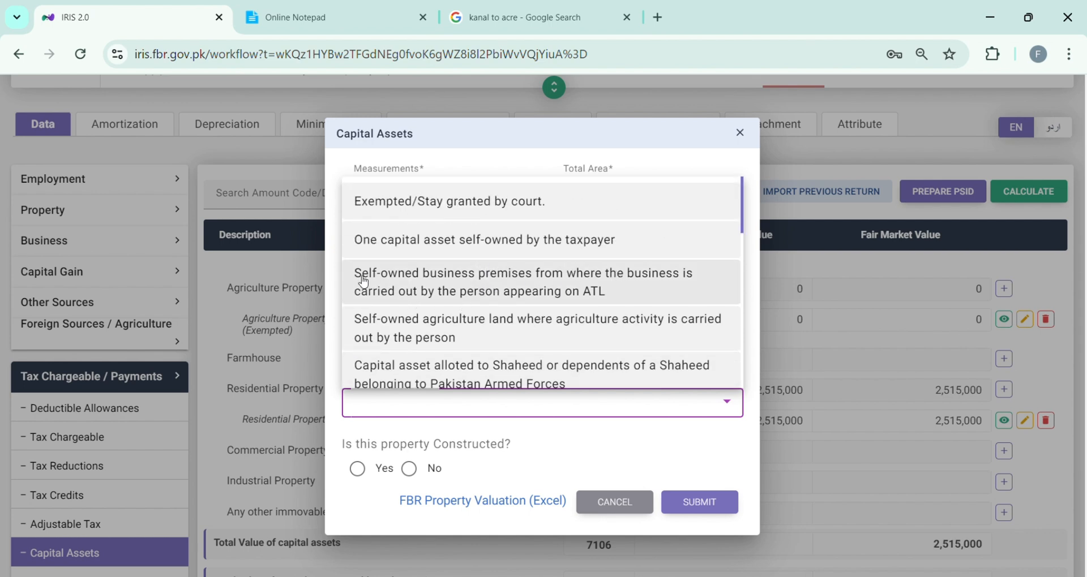
left_click(467, 278)
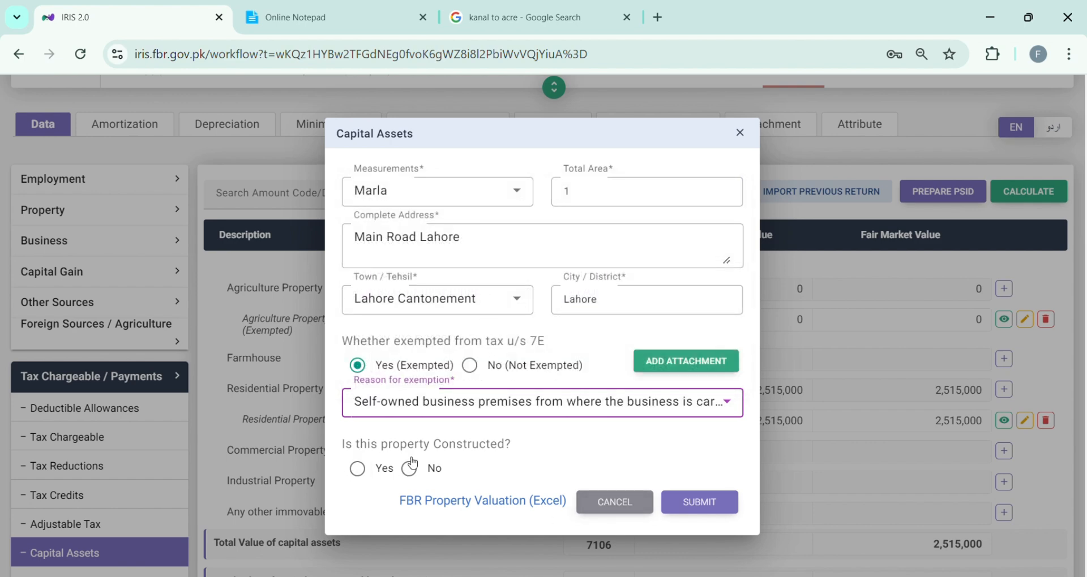
Declare the commercial property as constructed with a covered area of 1 and submit the entry
left_click(358, 469)
left_click(593, 457)
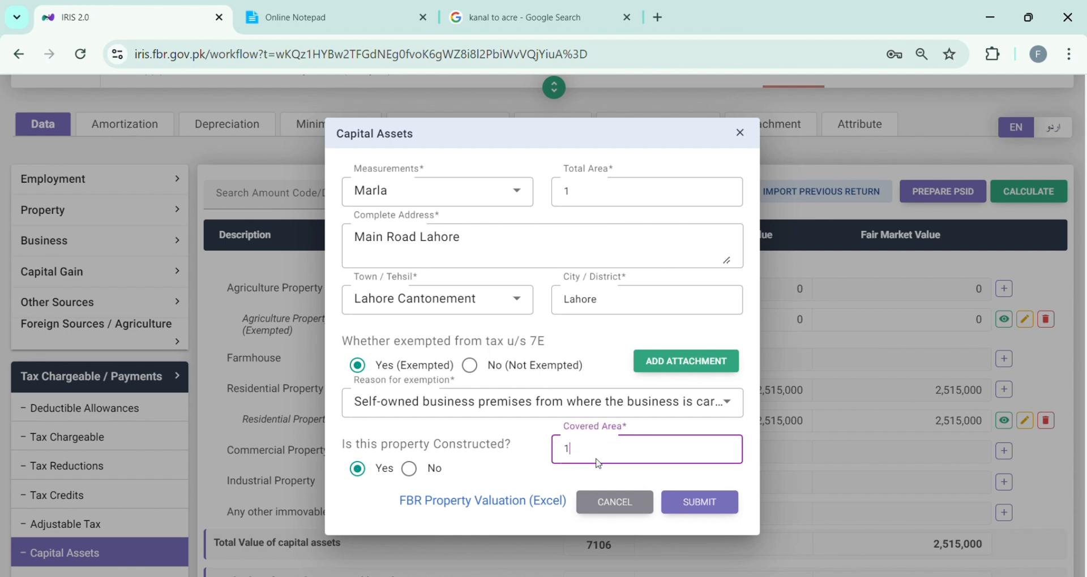
left_click(719, 509)
scroll(730, 458, "down", 1)
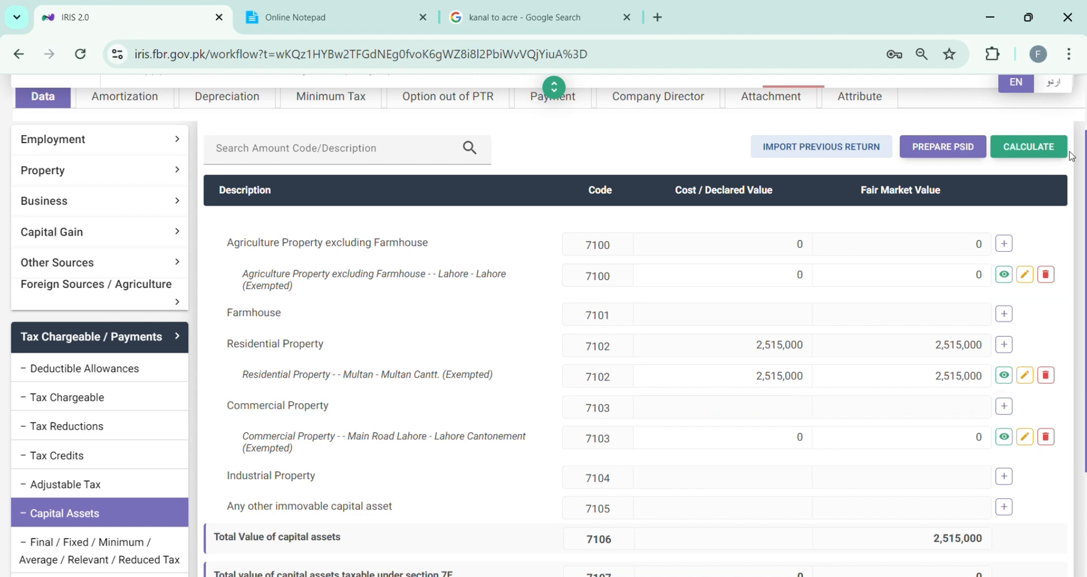
Recalculate the capital assets and check the commercial property's declared value and fair market value fields
left_click(1029, 149)
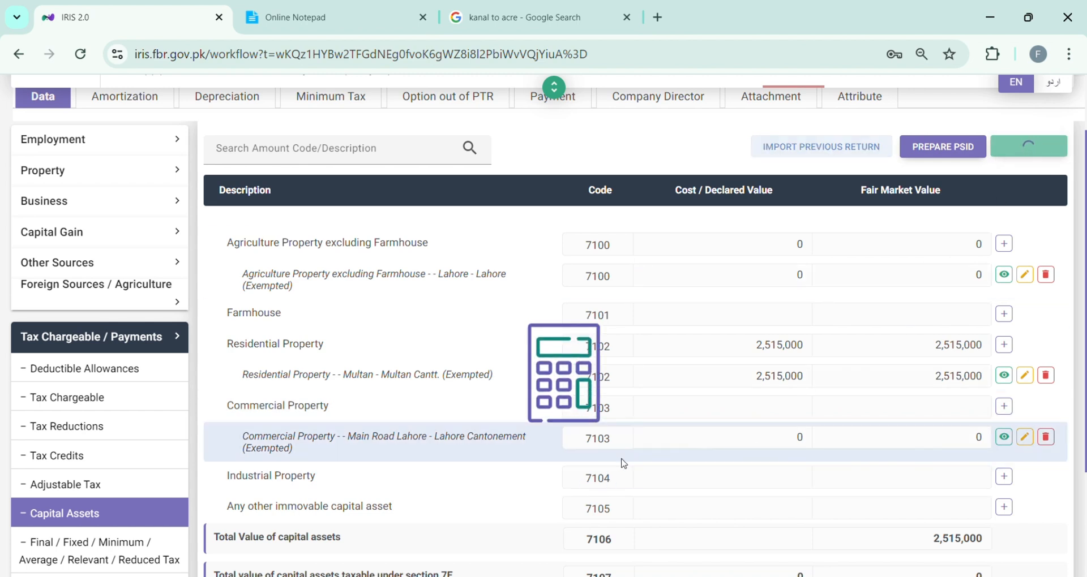
left_click(793, 444)
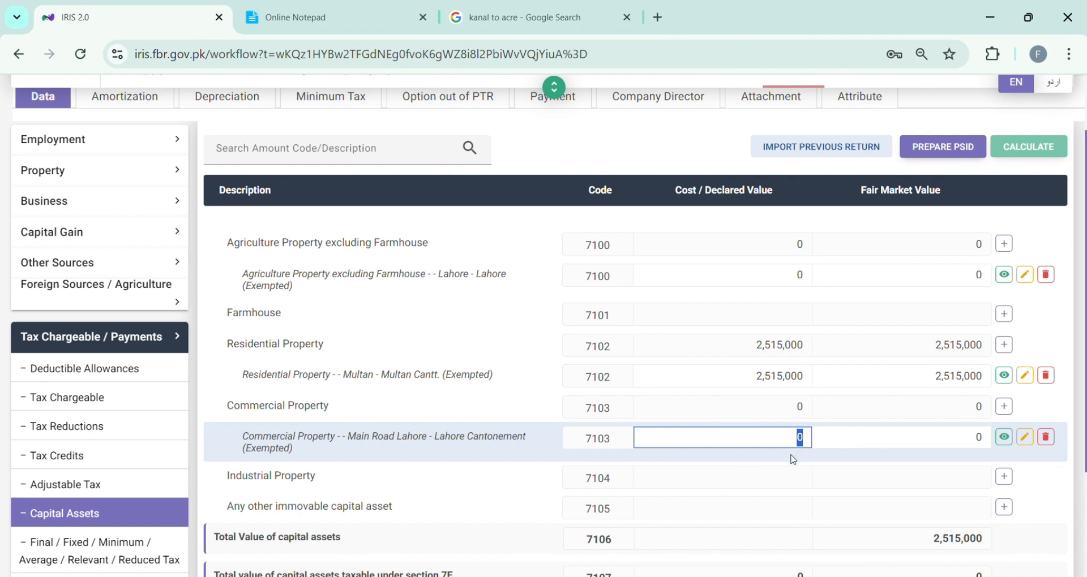
left_click(934, 440)
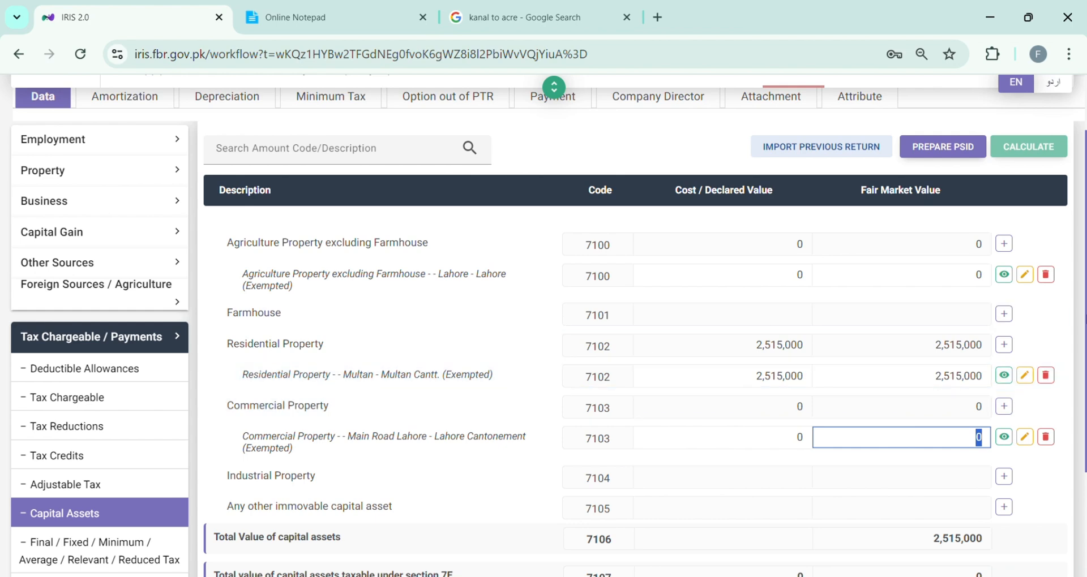
Start another Agriculture Property excluding Farmhouse entry with Kanal as the measurement unit and a total area of 3
scroll(538, 340, "up", 1)
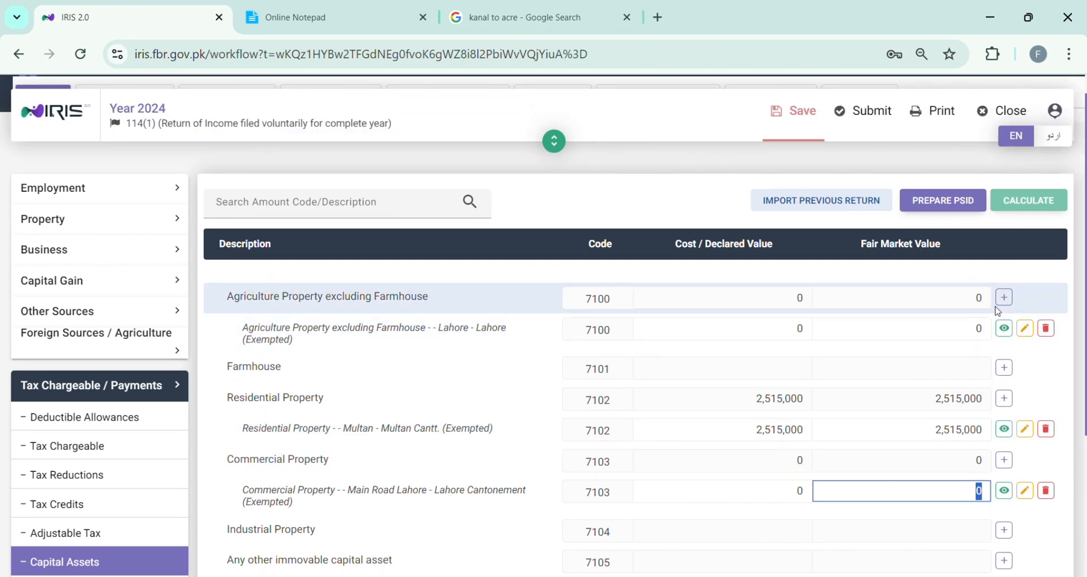
left_click(1010, 305)
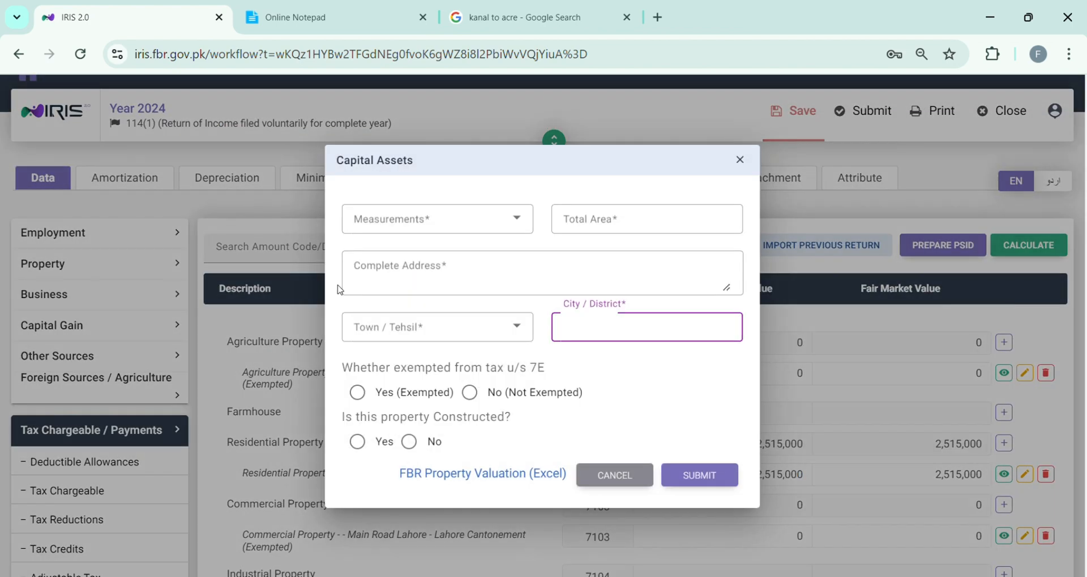
left_click(430, 219)
left_click(395, 409)
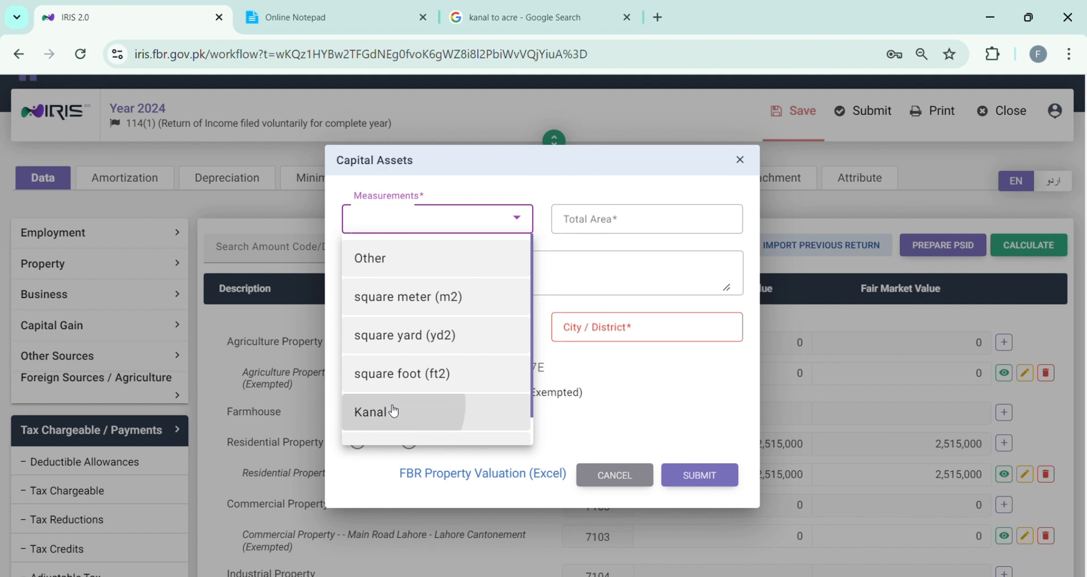
left_click(583, 225)
type("34")
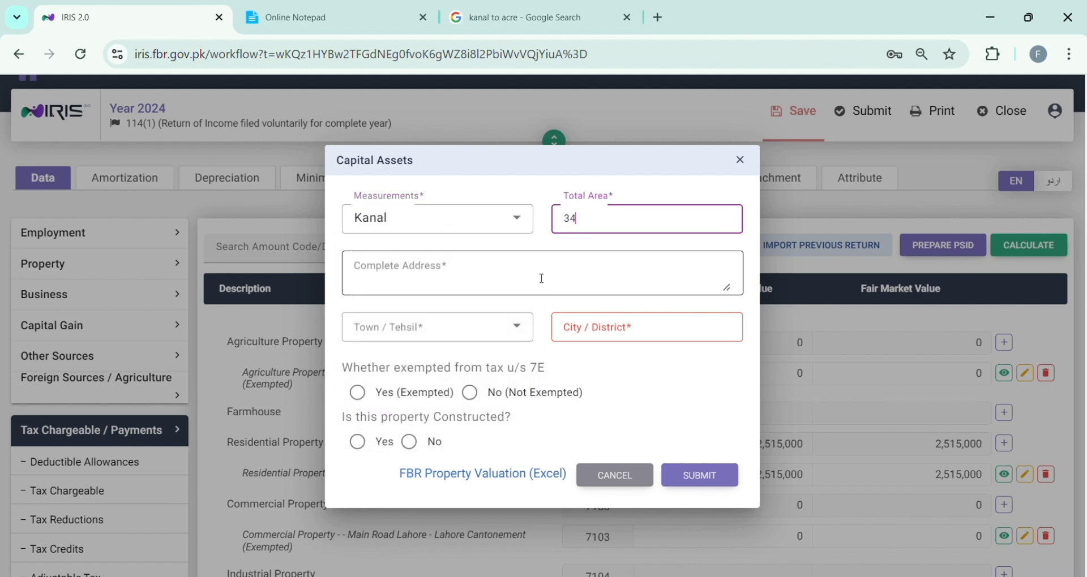
key("BackSpace")
Enter Multan as the new agricultural property's complete address and set its town/tehsil to Astore Chilas
left_click(532, 279)
type("M")
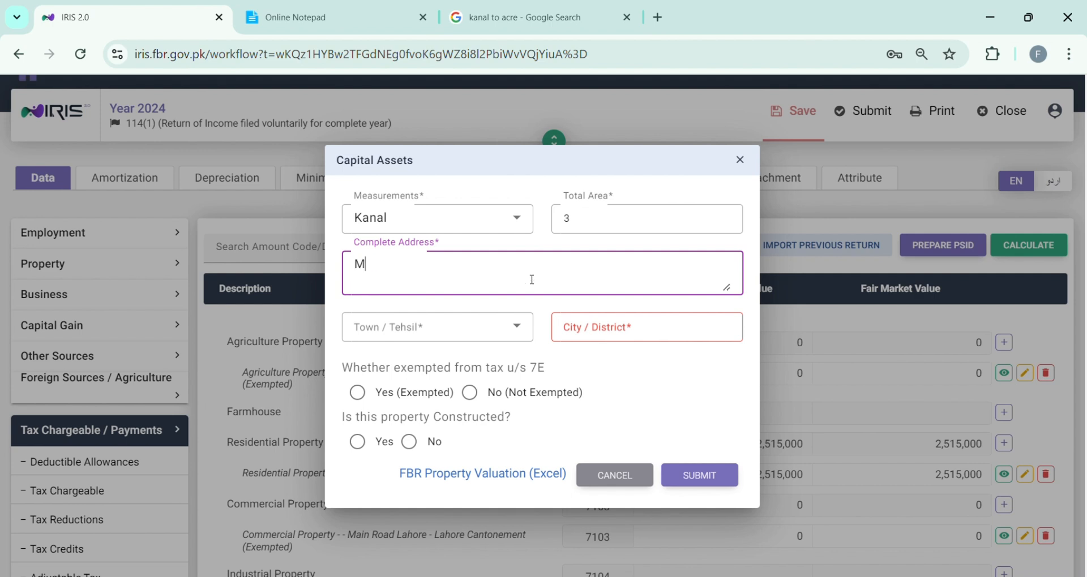
type("ulttan")
left_click(475, 331)
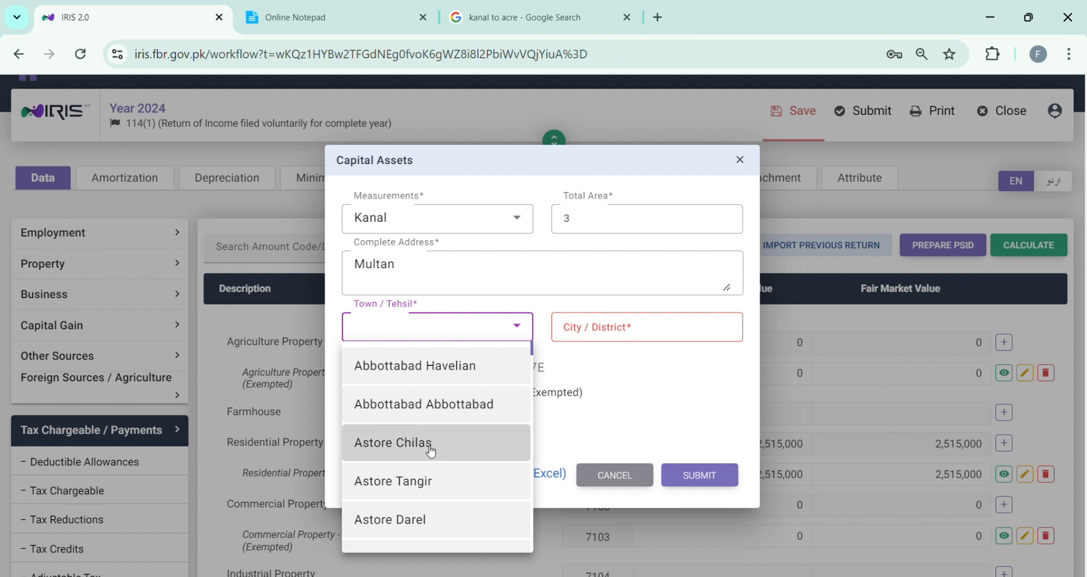
left_click(431, 452)
Exempt the Multan agricultural property under 7E as self-owned agriculture land, mark it not constructed, submit the entry and recalculate
left_click(359, 391)
left_click(395, 404)
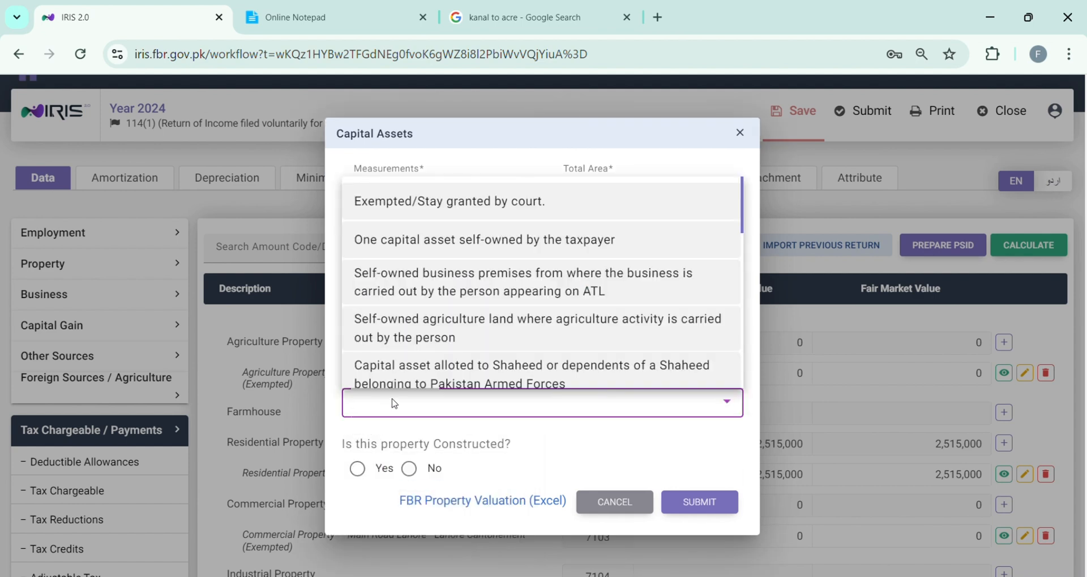
left_click(559, 329)
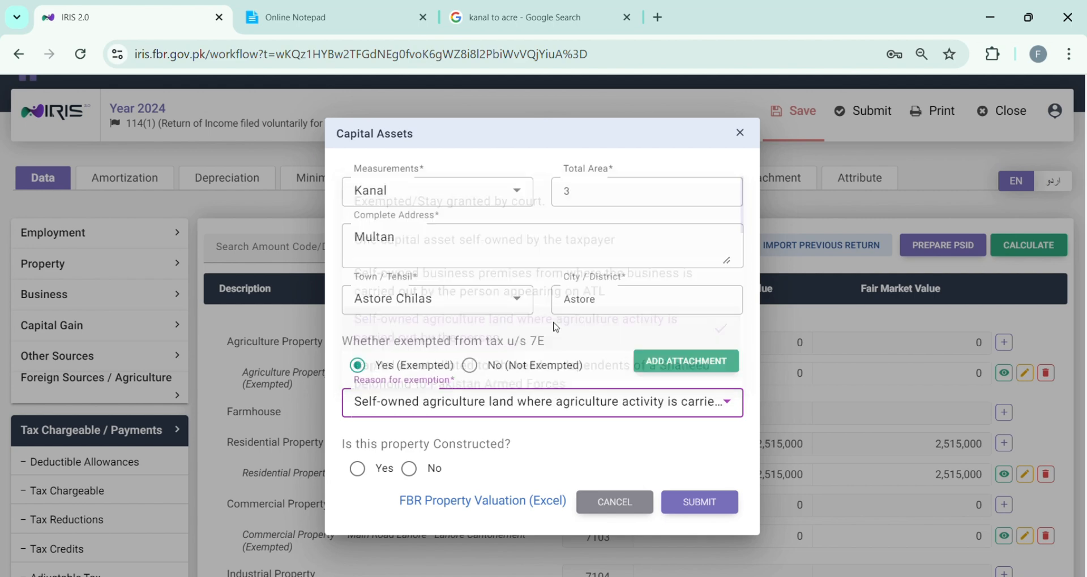
left_click(726, 511)
left_click(410, 469)
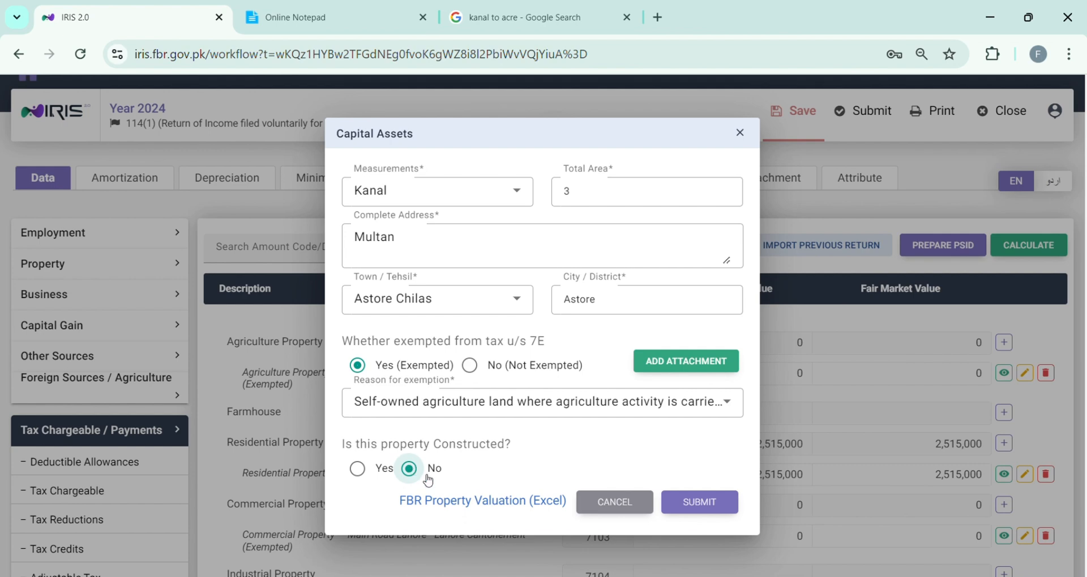
left_click(702, 503)
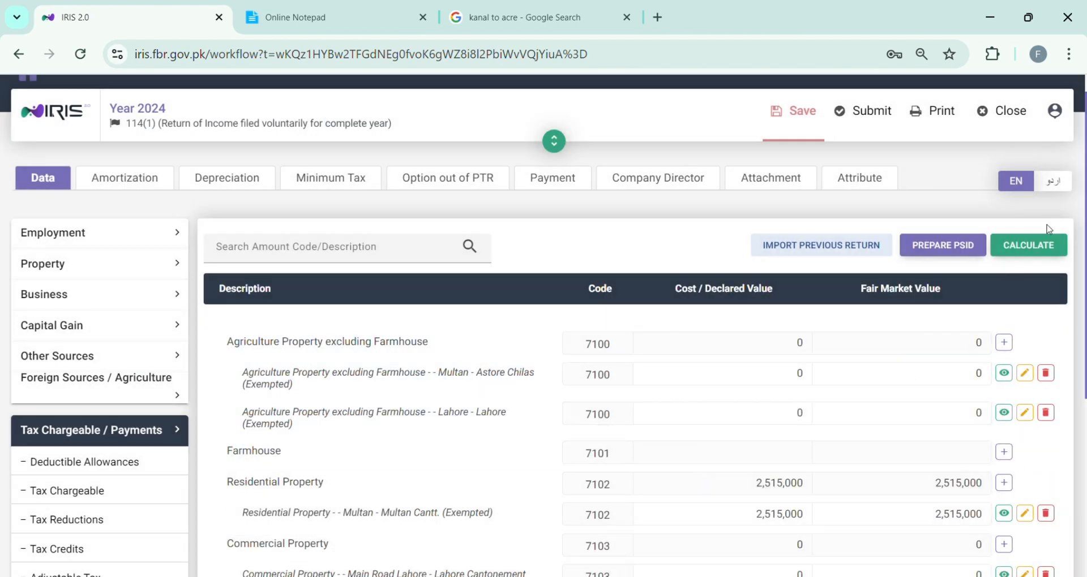
left_click(1053, 246)
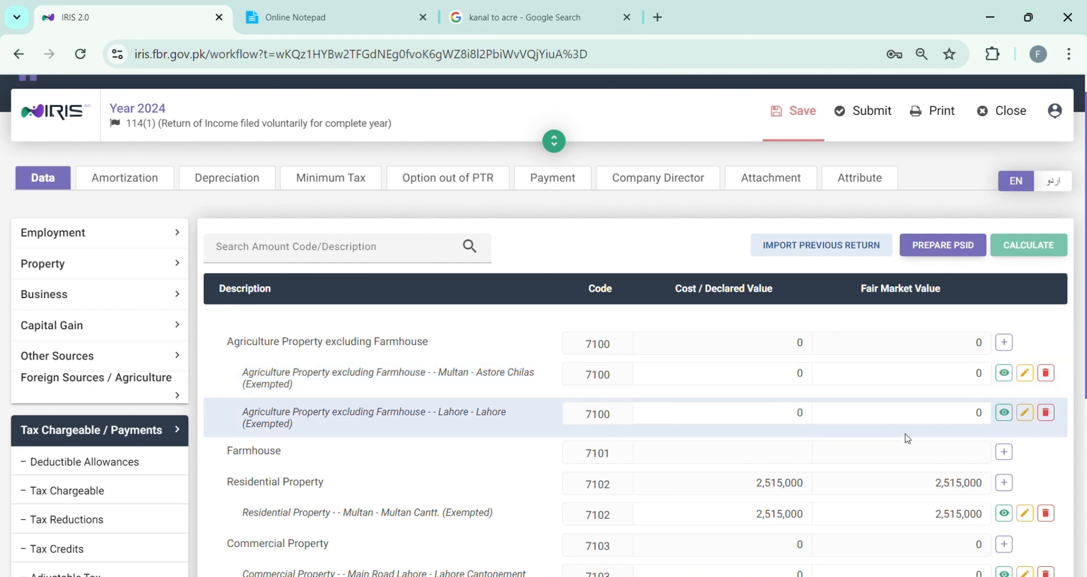
Review the details of the Lahore and Multan agricultural property entries and compare their rows in the capital assets list
left_click(1028, 416)
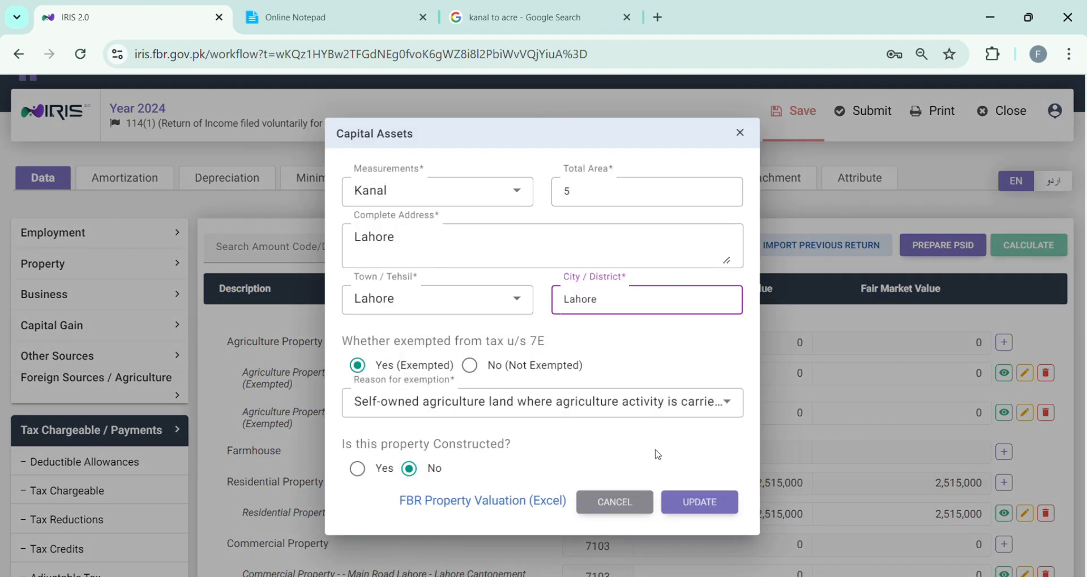
left_click(646, 506)
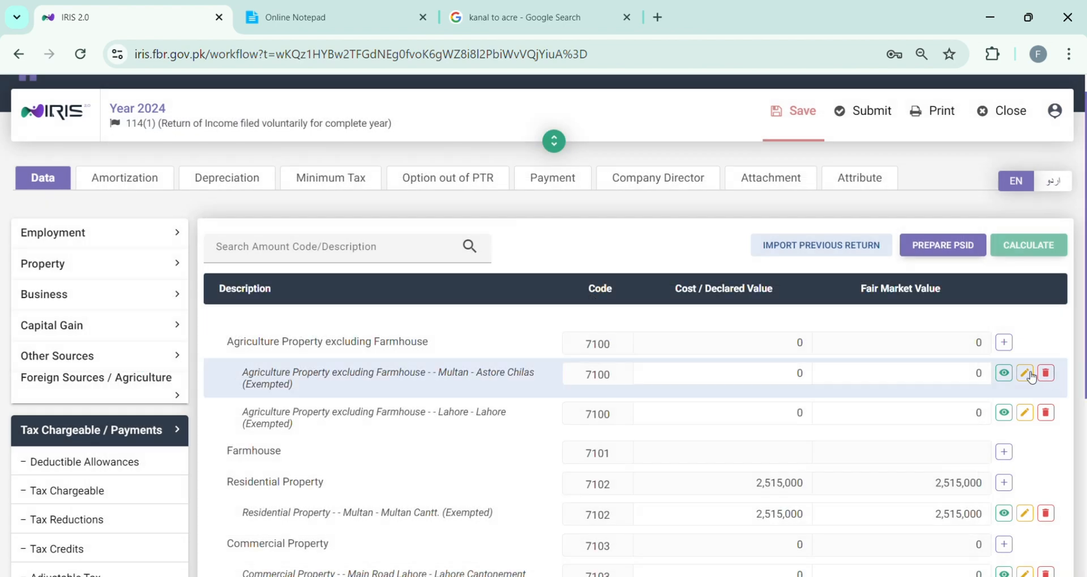
left_click(1025, 373)
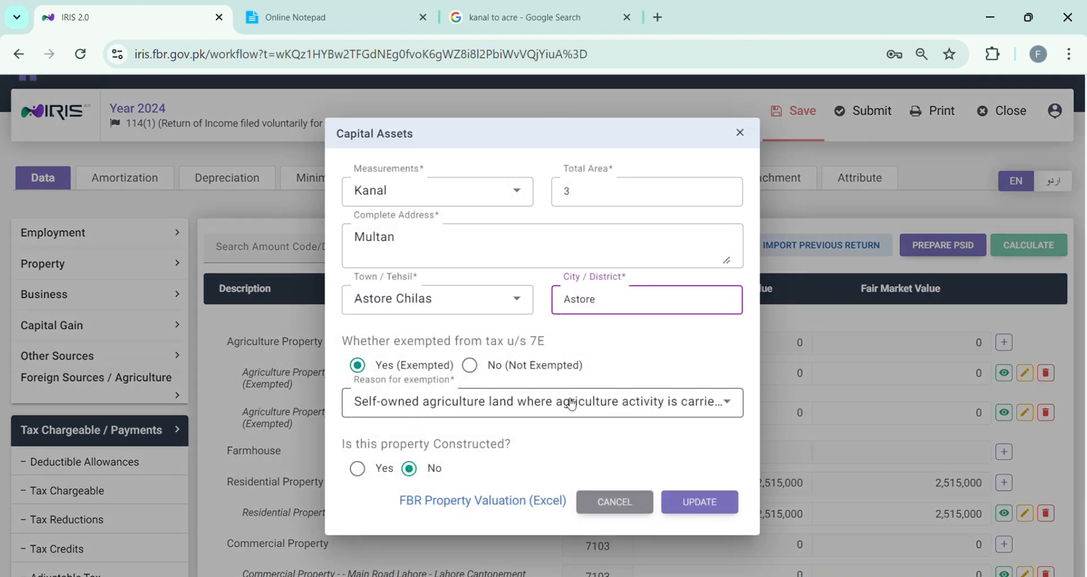
left_click(727, 503)
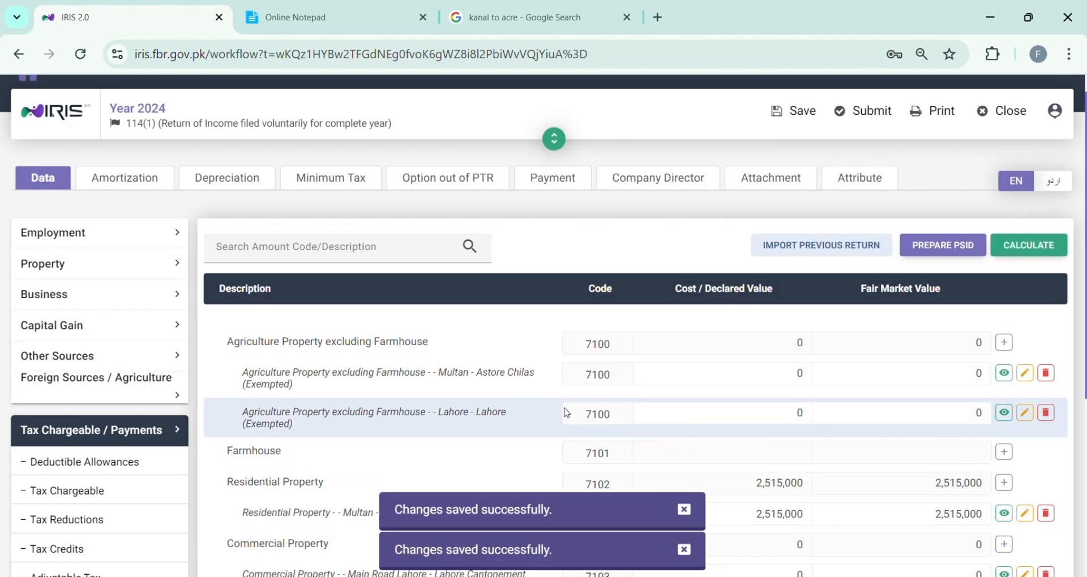
left_click_drag(295, 387, 244, 390)
left_click_drag(295, 426, 252, 431)
left_click(327, 391)
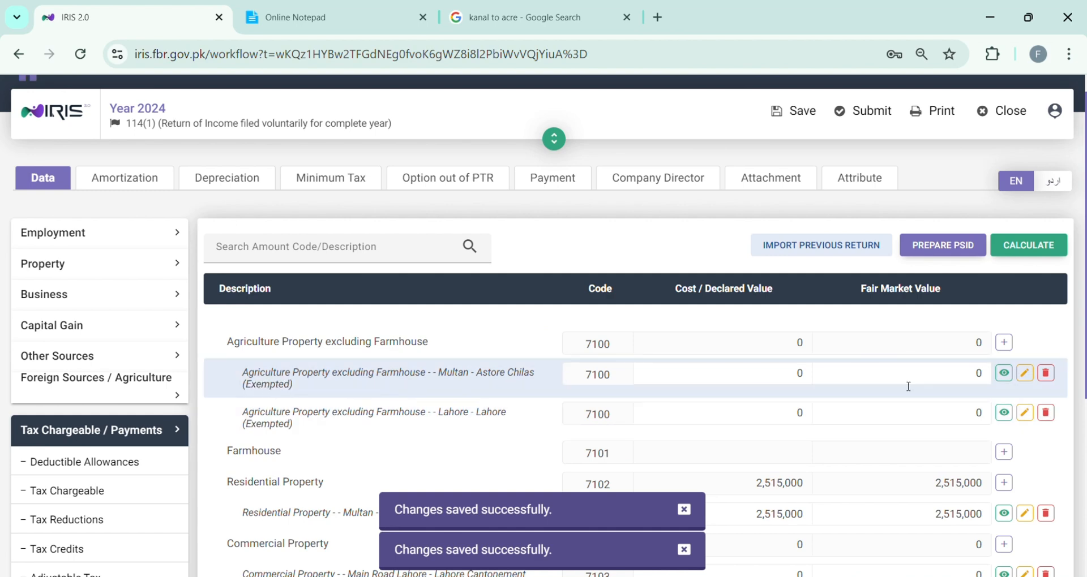
Start a second Residential Property entry in Capital Assets and enter Multan as its complete address
scroll(1075, 317, "down", 2)
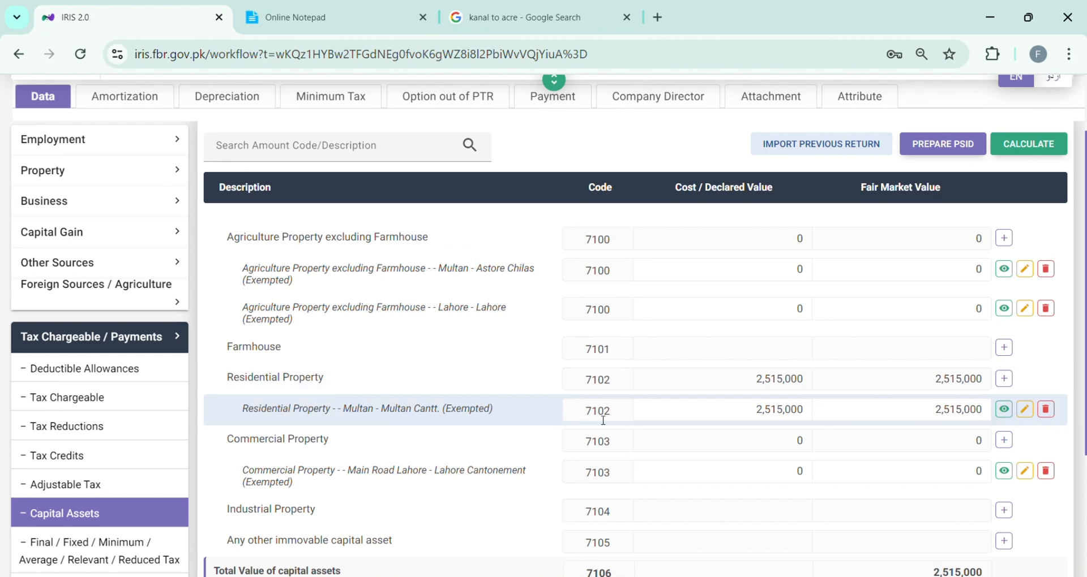
left_click(1004, 378)
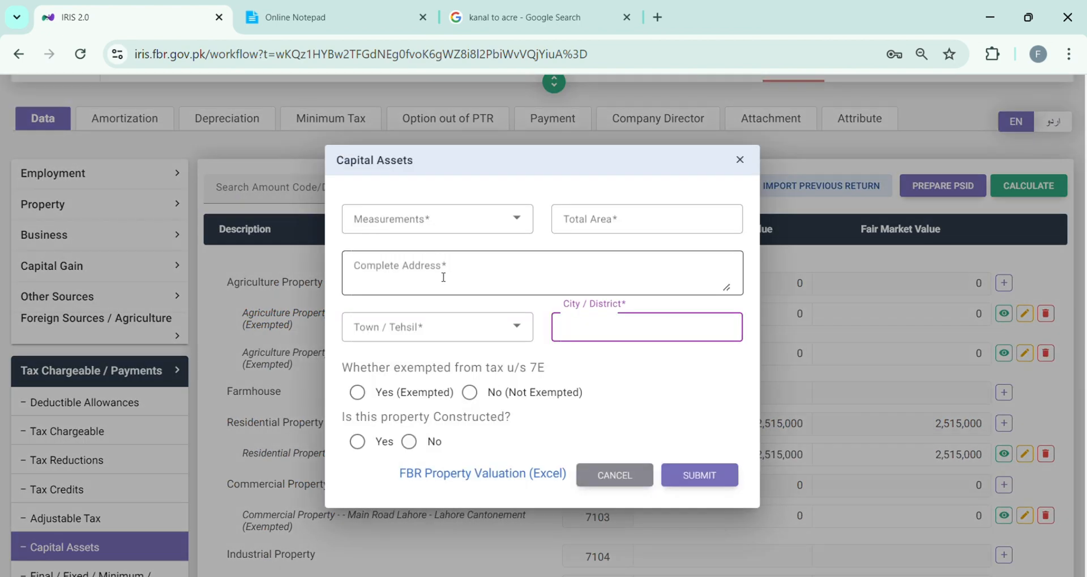
left_click(442, 277)
type("m")
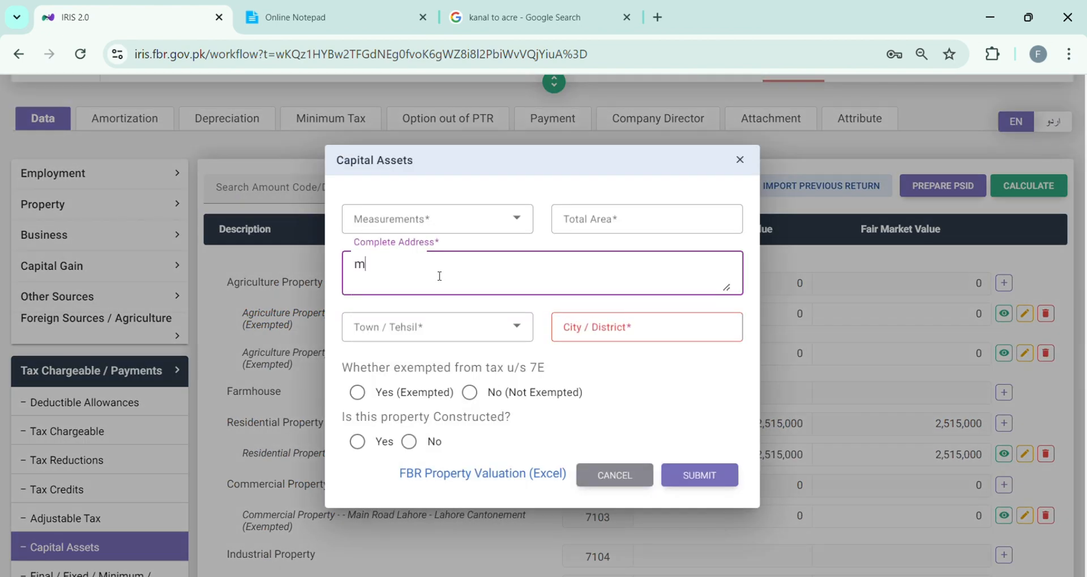
type("u")
type("ltan")
Set the new residential property's measurement unit to Marla and total area to 3, and correct its address spelling to "multan"
left_click(444, 215)
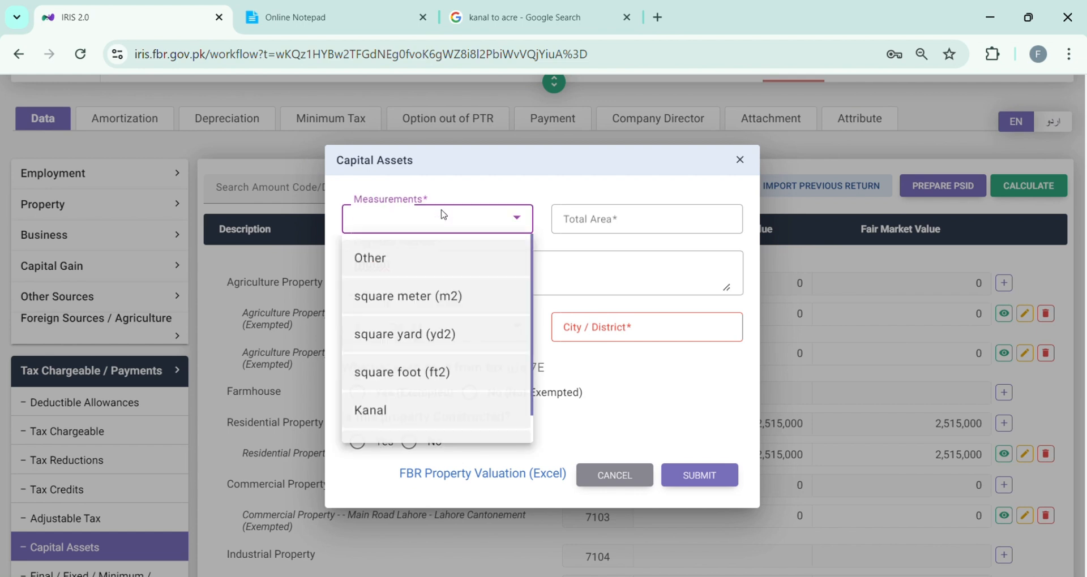
scroll(412, 390, "down", 1)
left_click(413, 420)
left_click(582, 224)
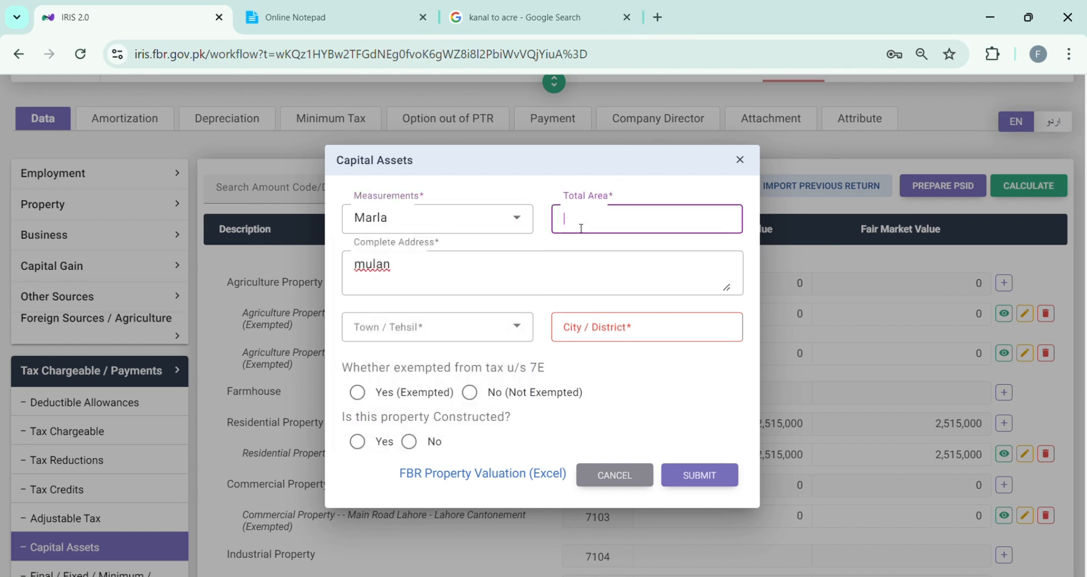
type("3")
left_click(379, 271)
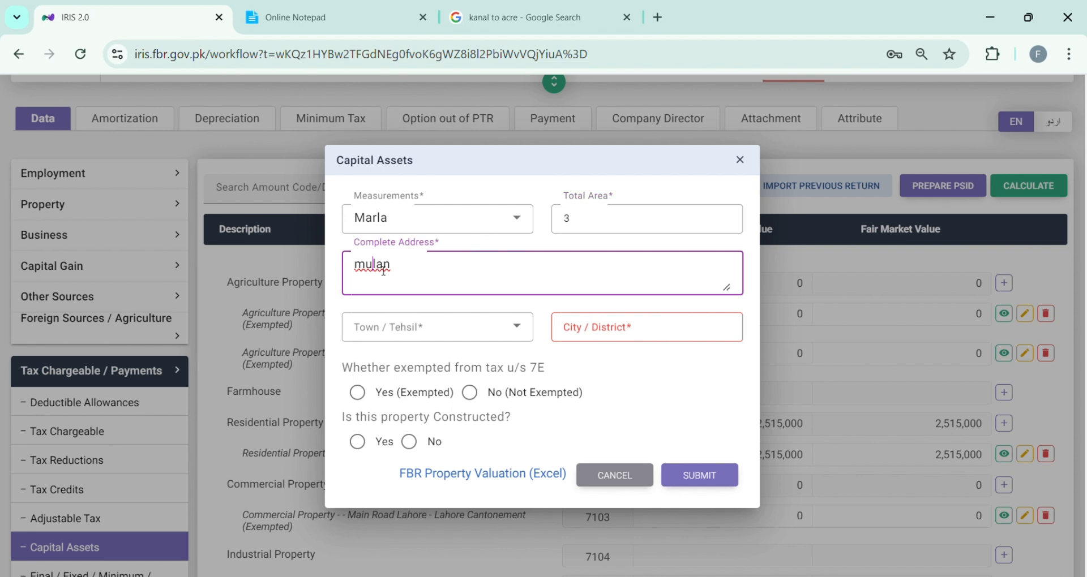
type("t")
Set the town/tehsil to Astore Chilas and exempt the residential property under 7E as one capital asset self-owned by the taxpayer
left_click(390, 320)
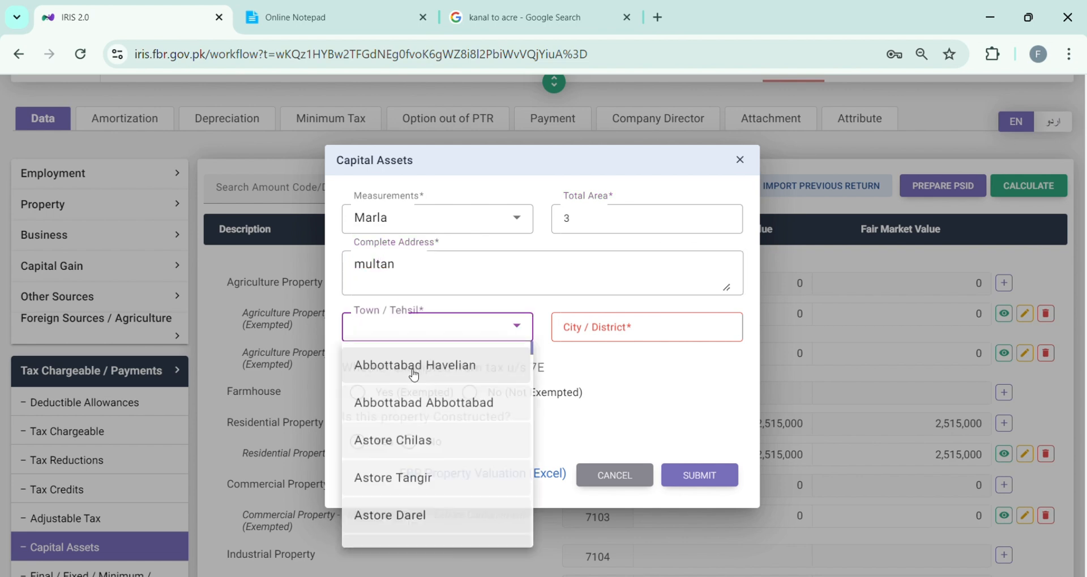
left_click(390, 444)
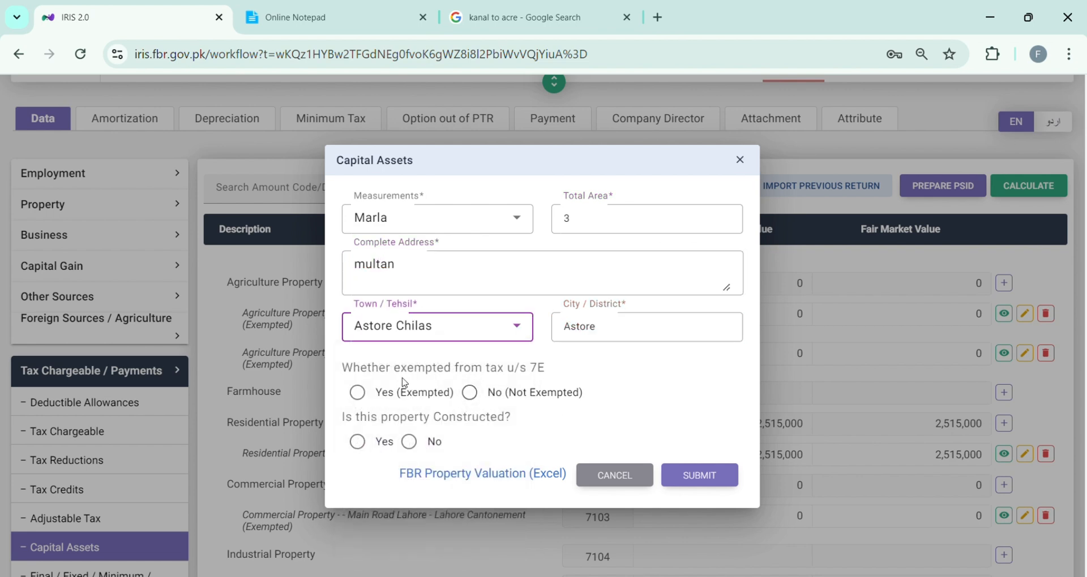
left_click(358, 391)
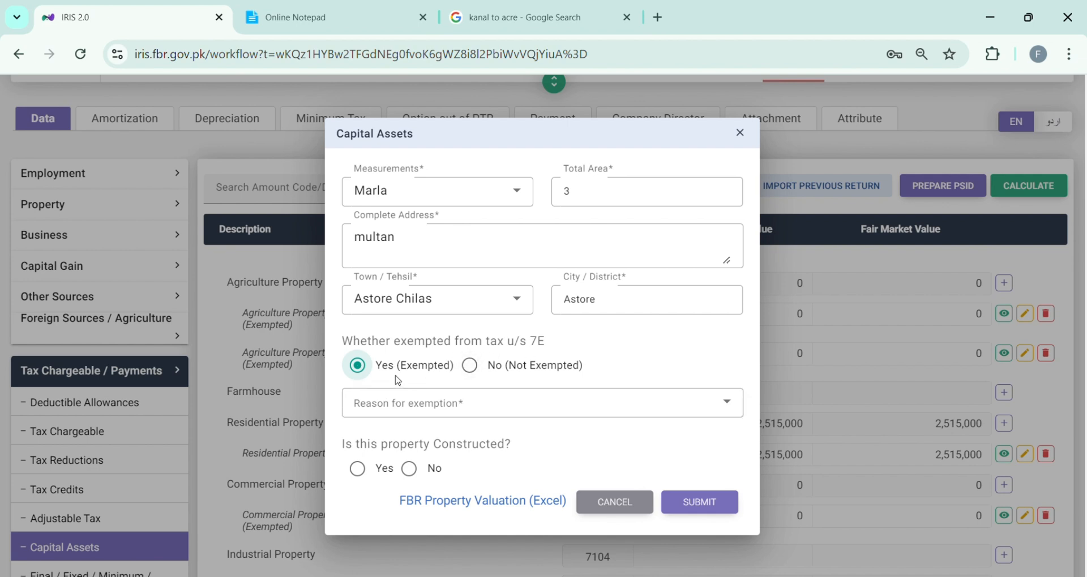
left_click(407, 403)
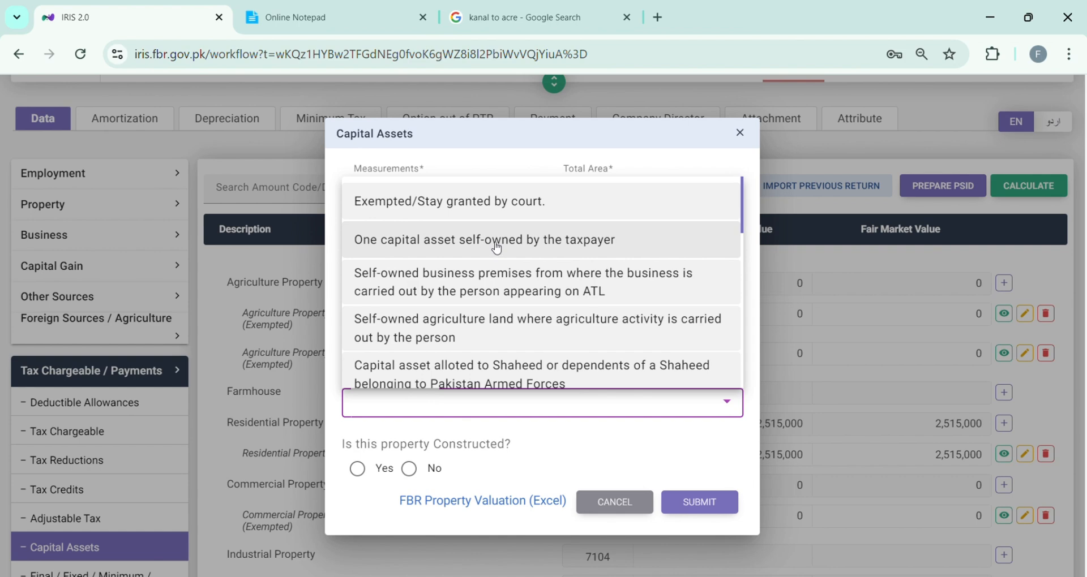
left_click(497, 248)
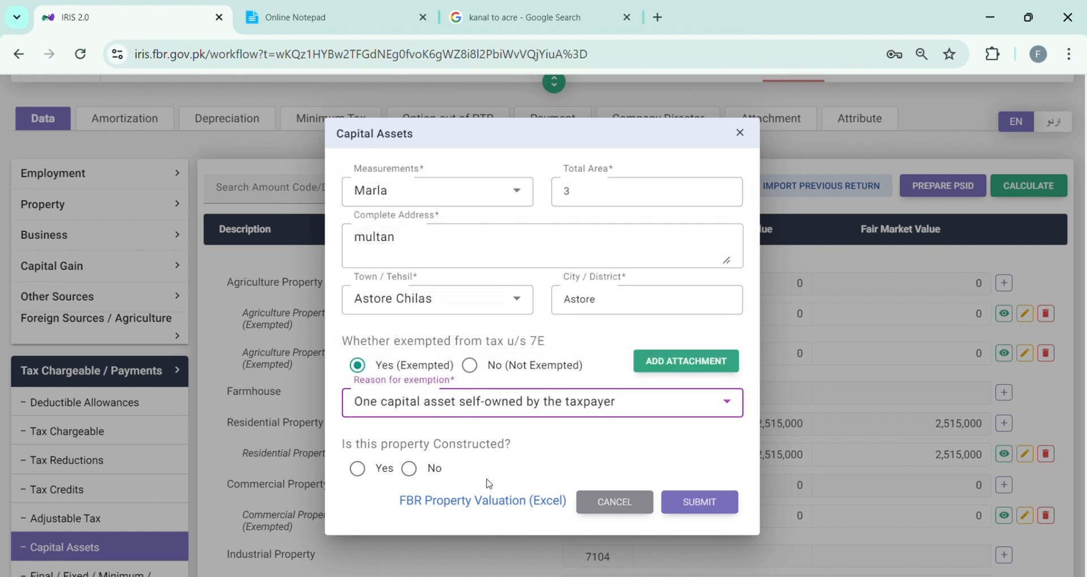
Mark the residential property as constructed with a covered area of 3 and try to submit the entry
left_click(358, 469)
left_click(661, 462)
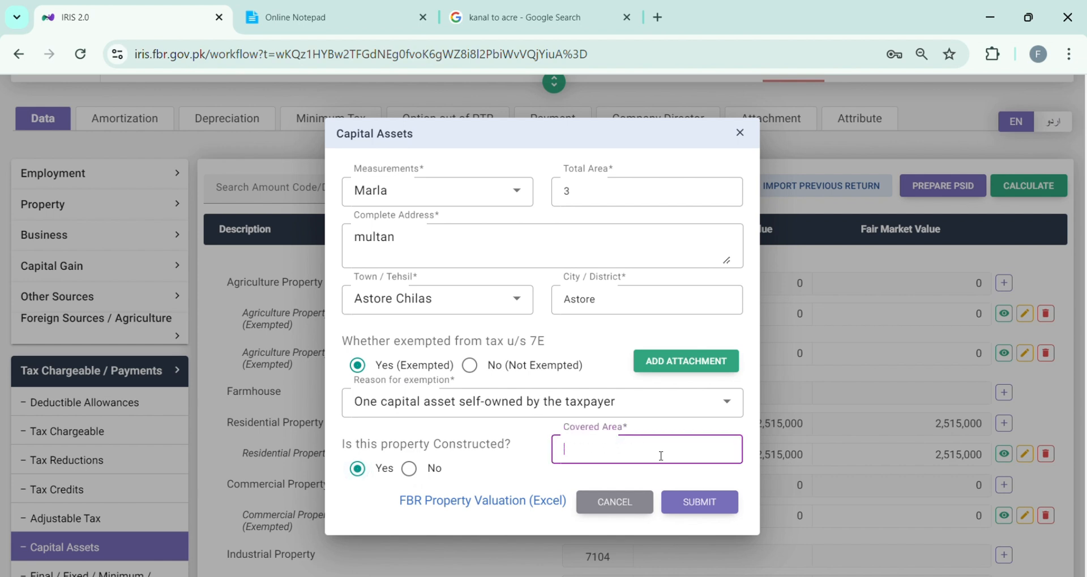
type("3")
left_click(727, 510)
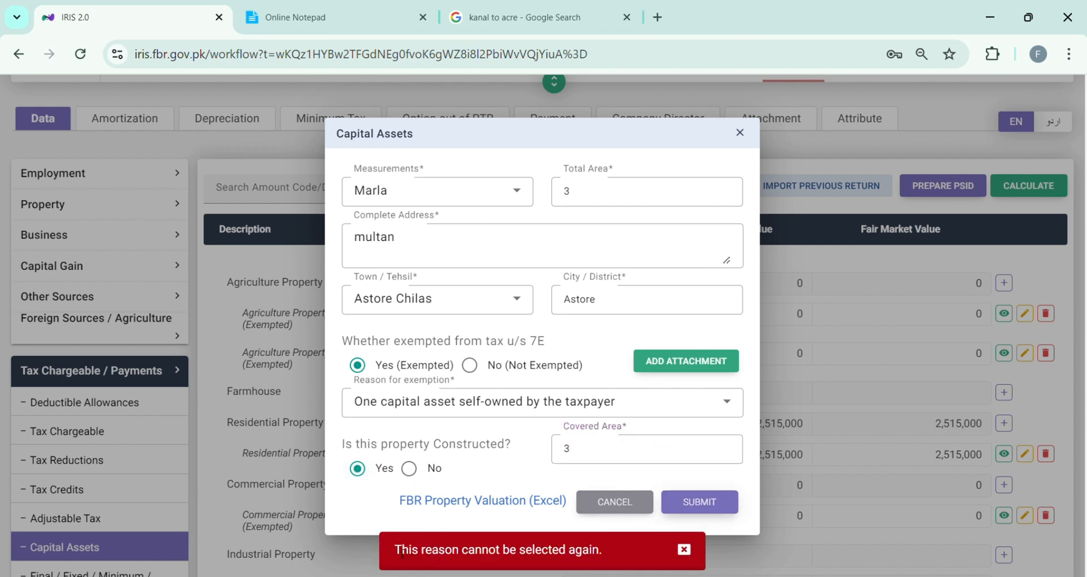
left_click_drag(402, 554, 595, 554)
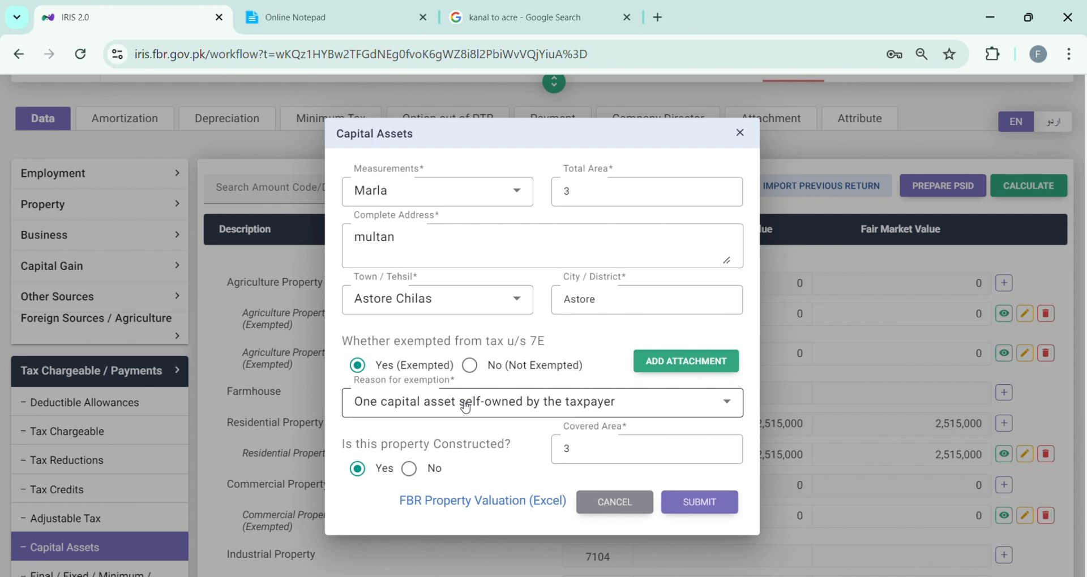
Change the residential property to not exempted under 7E, submit the entry and recalculate the return
left_click(471, 365)
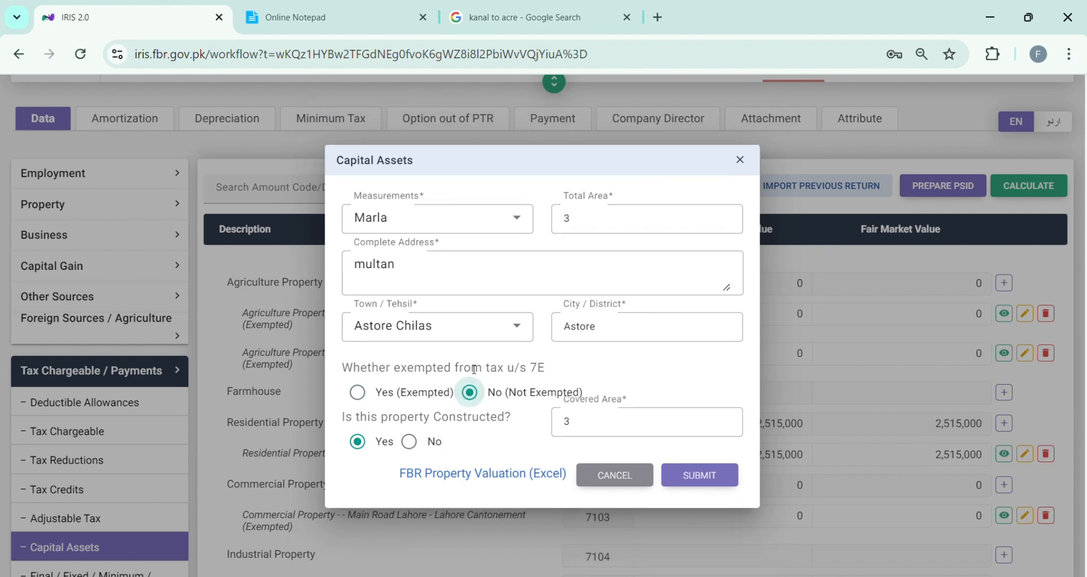
left_click(708, 479)
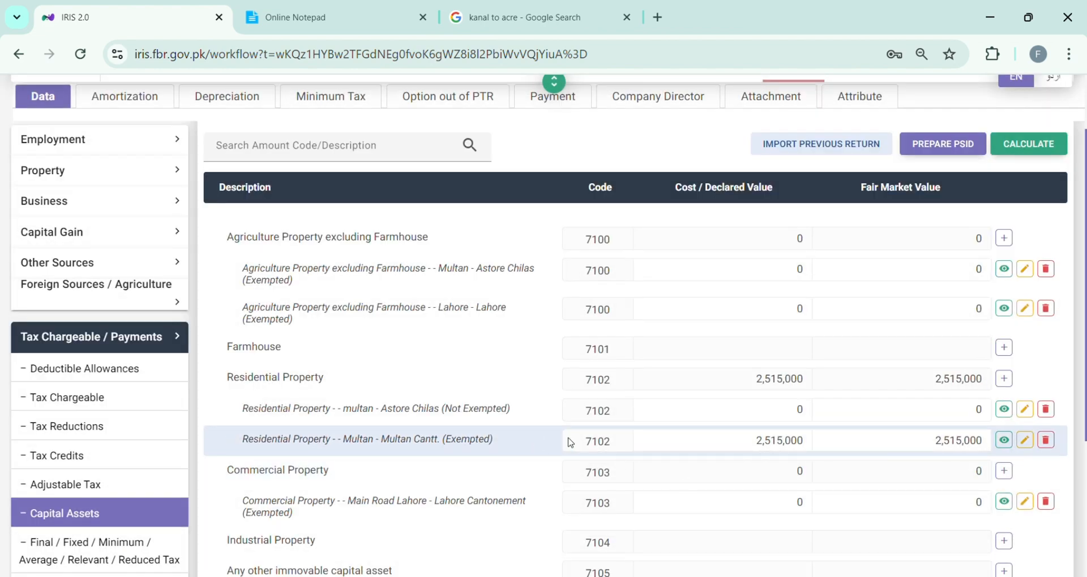
left_click(1035, 150)
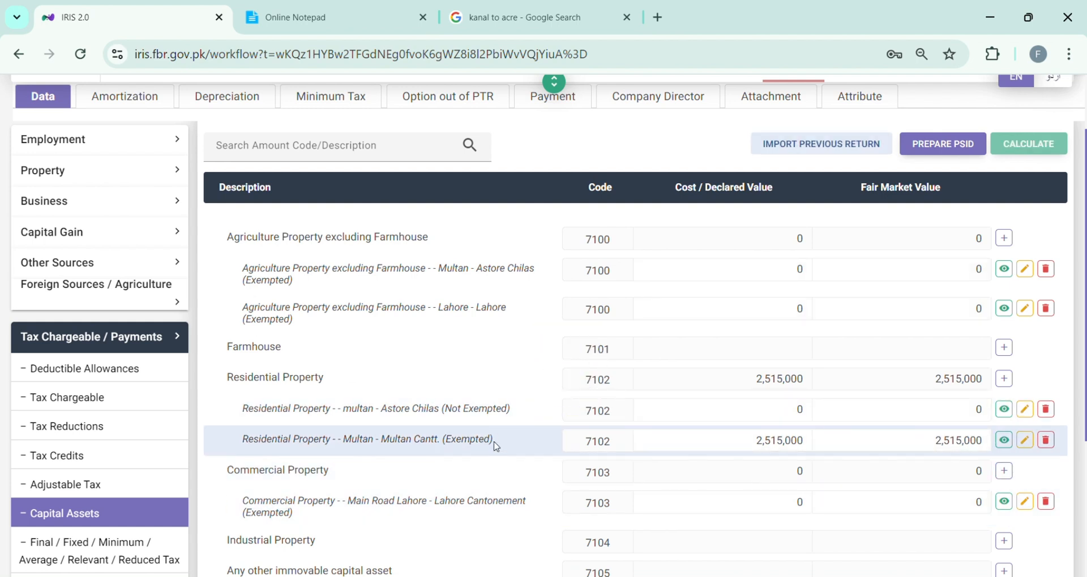
Compare the exemption status of the residential, agricultural and commercial rows and inspect the Lahore commercial property's exemption details
left_click_drag(493, 441, 346, 448)
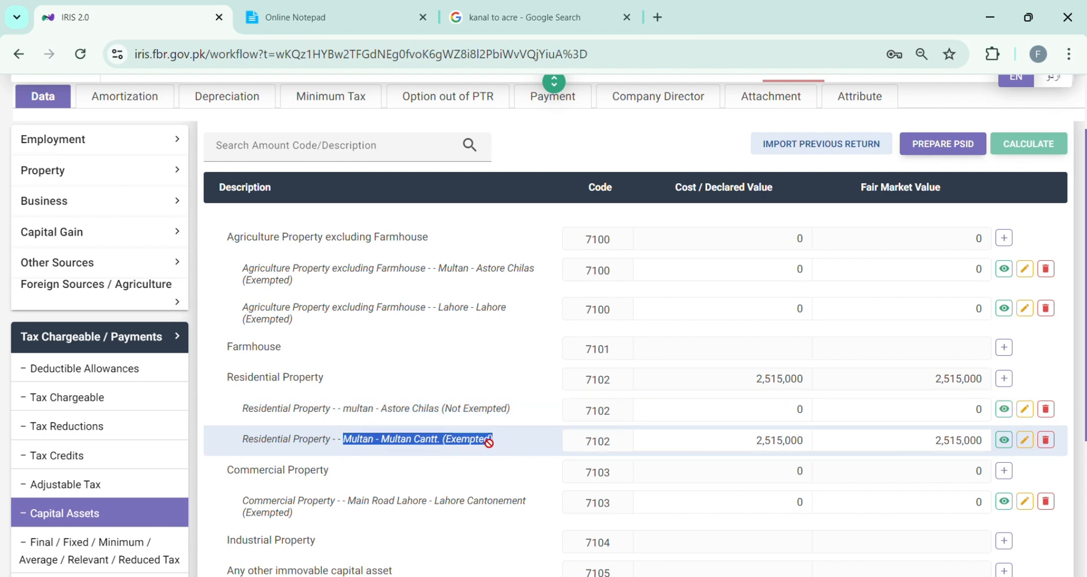
left_click_drag(440, 412, 516, 418)
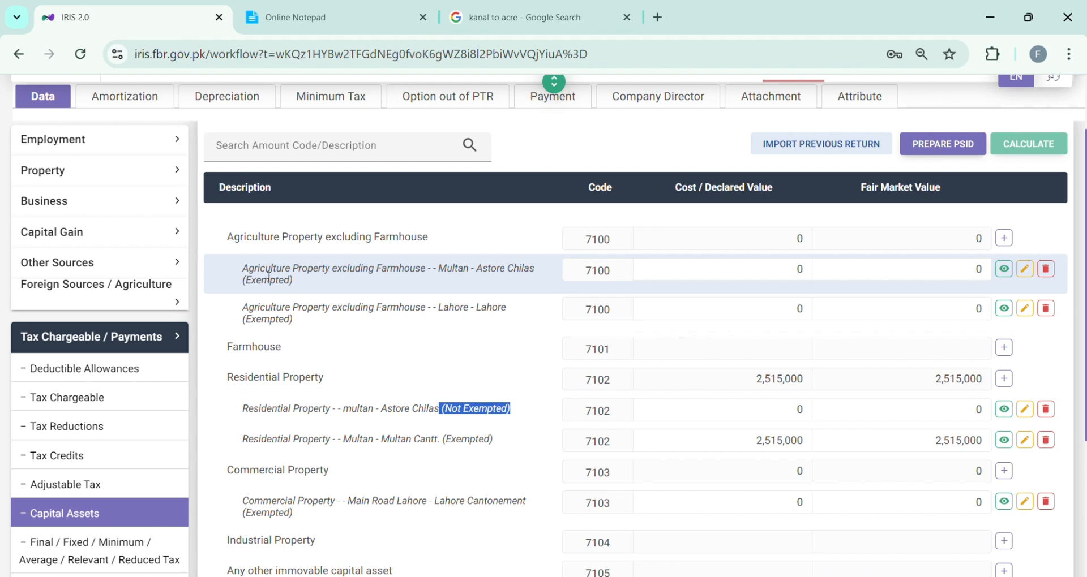
left_click_drag(242, 274, 333, 271)
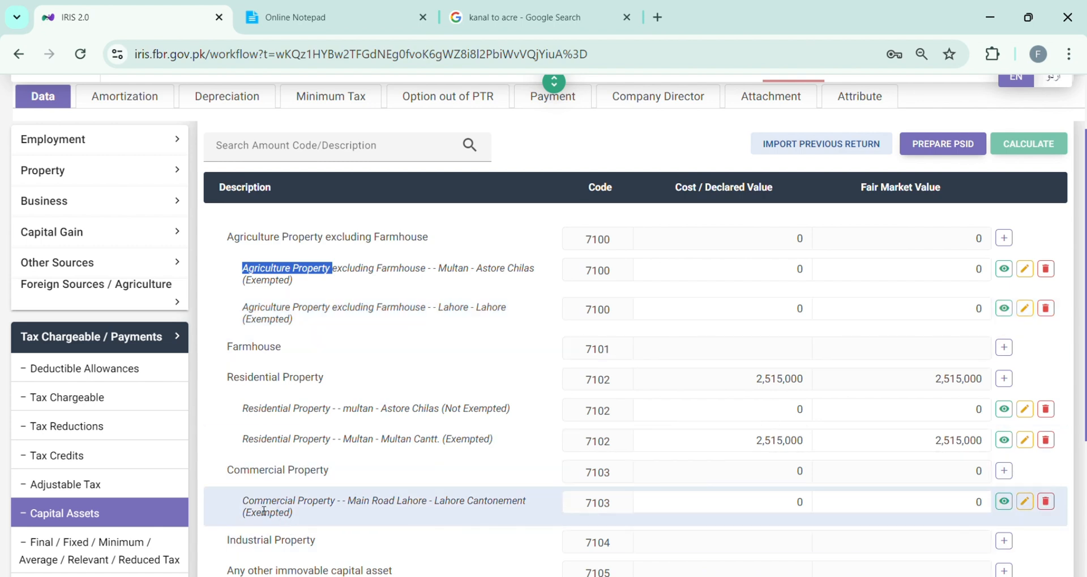
left_click_drag(243, 501, 345, 505)
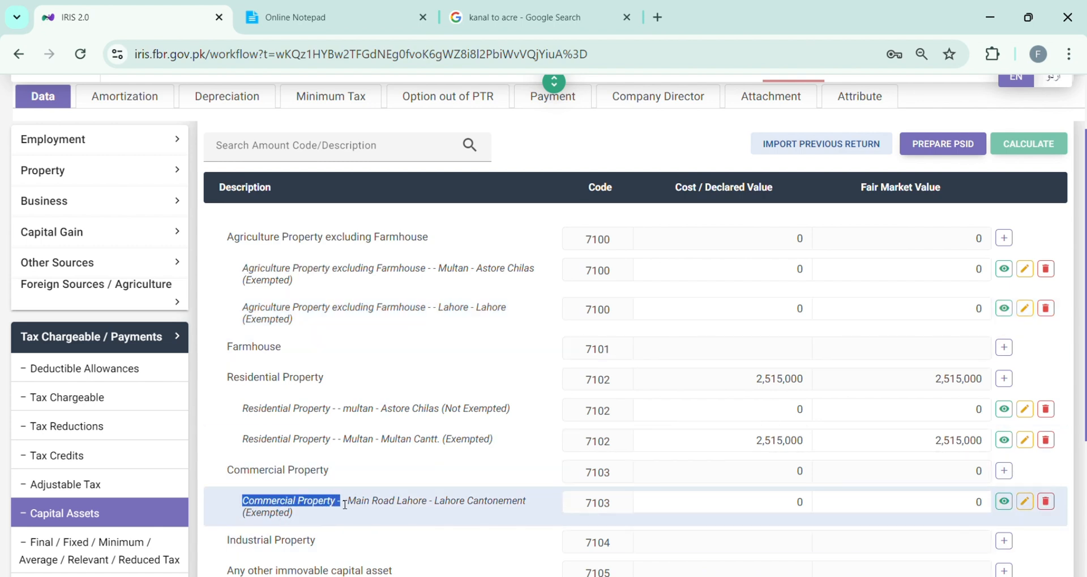
left_click(1024, 501)
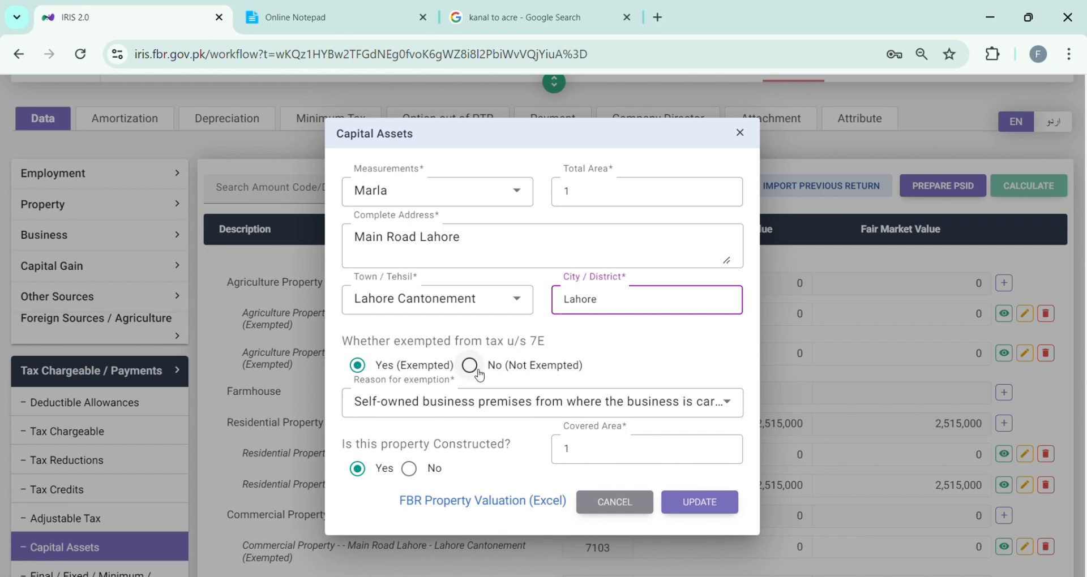
left_click(745, 134)
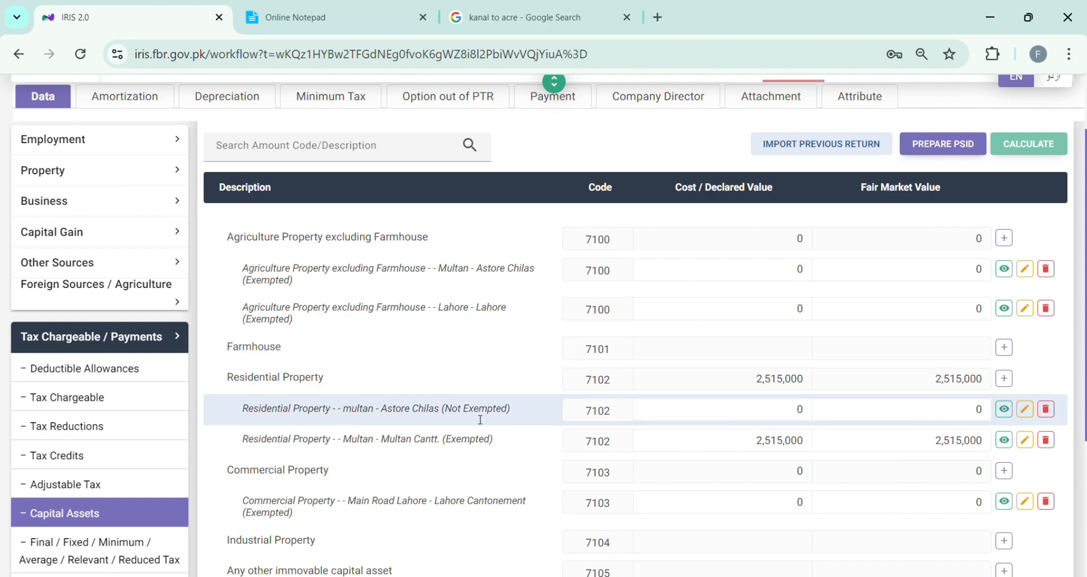
Review the full capital assets list, including the total value and section 7E rows
scroll(387, 392, "up", 2)
scroll(387, 392, "up", 1)
scroll(391, 391, "down", 5)
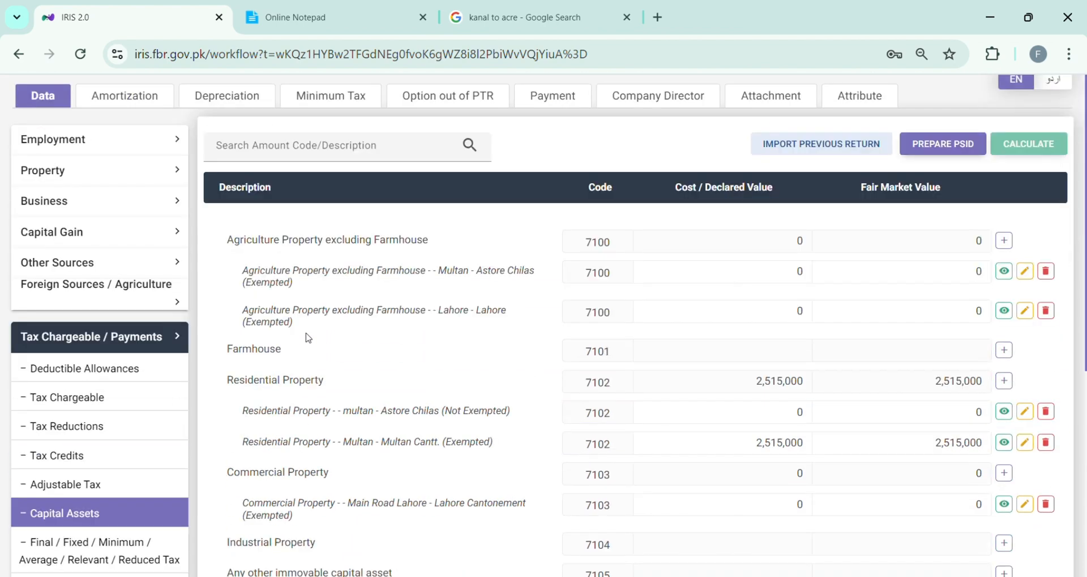
scroll(398, 384, "up", 5)
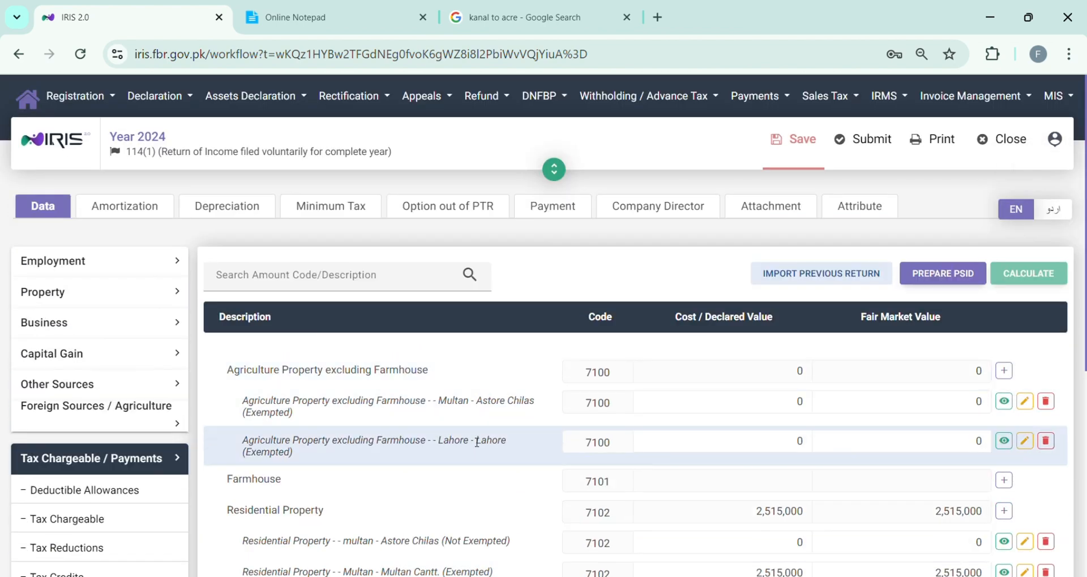
scroll(362, 461, "down", 5)
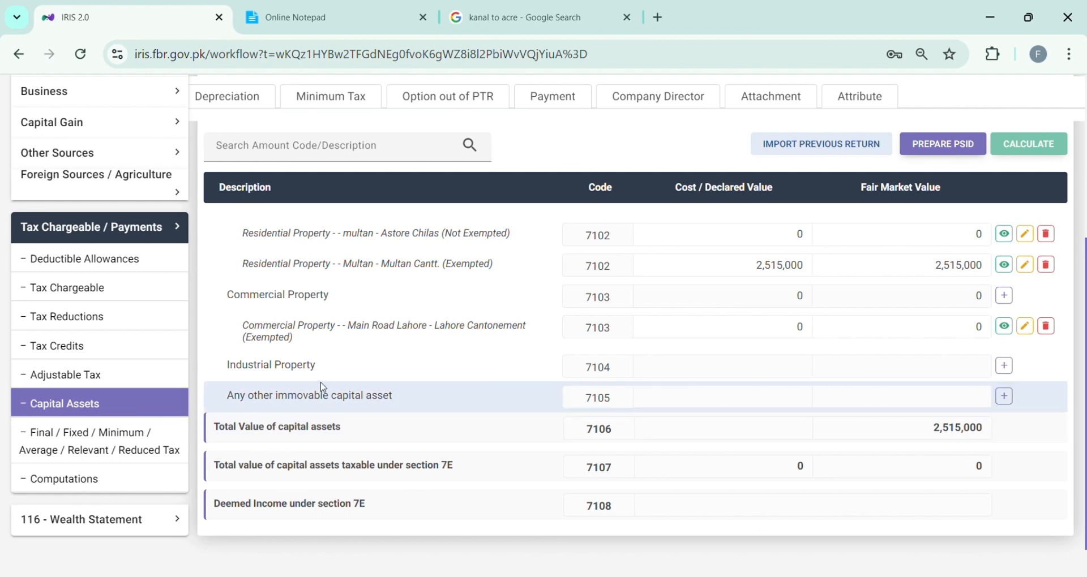
scroll(330, 394, "up", 5)
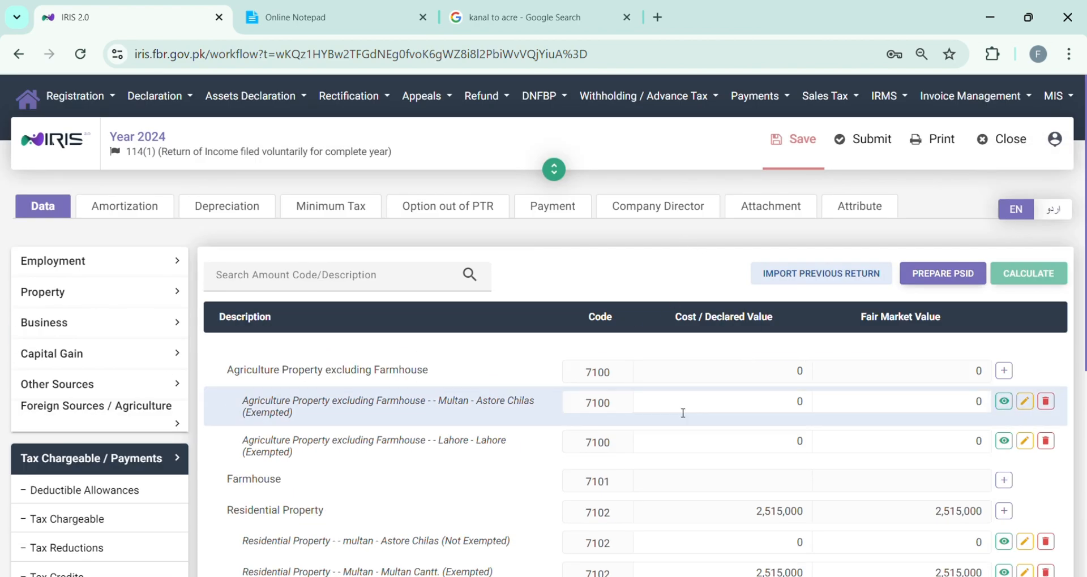
scroll(342, 469, "down", 5)
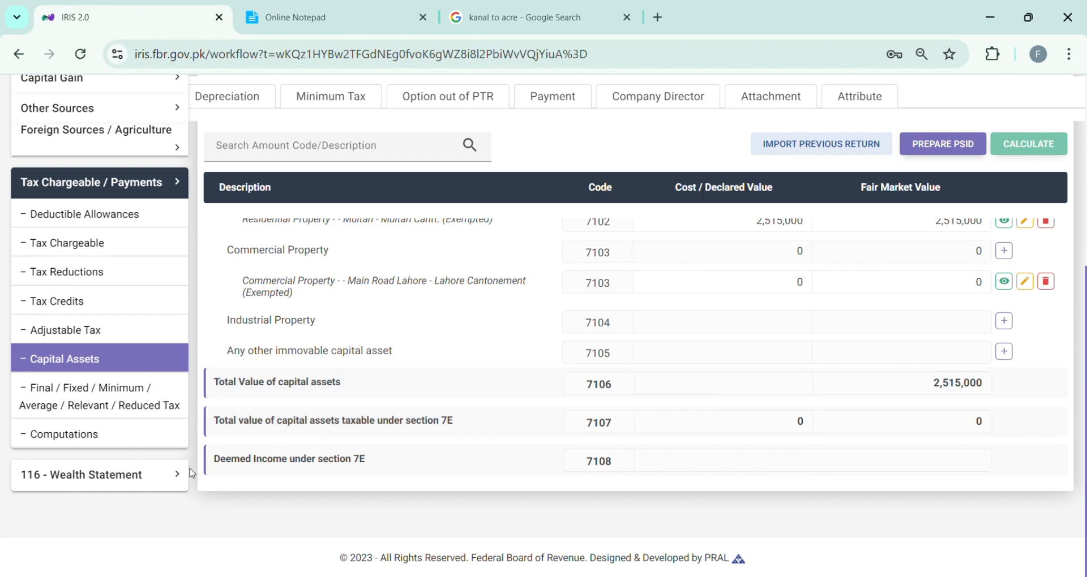
View the subsections of the 116 - Wealth Statement and collapse it again
left_click(146, 480)
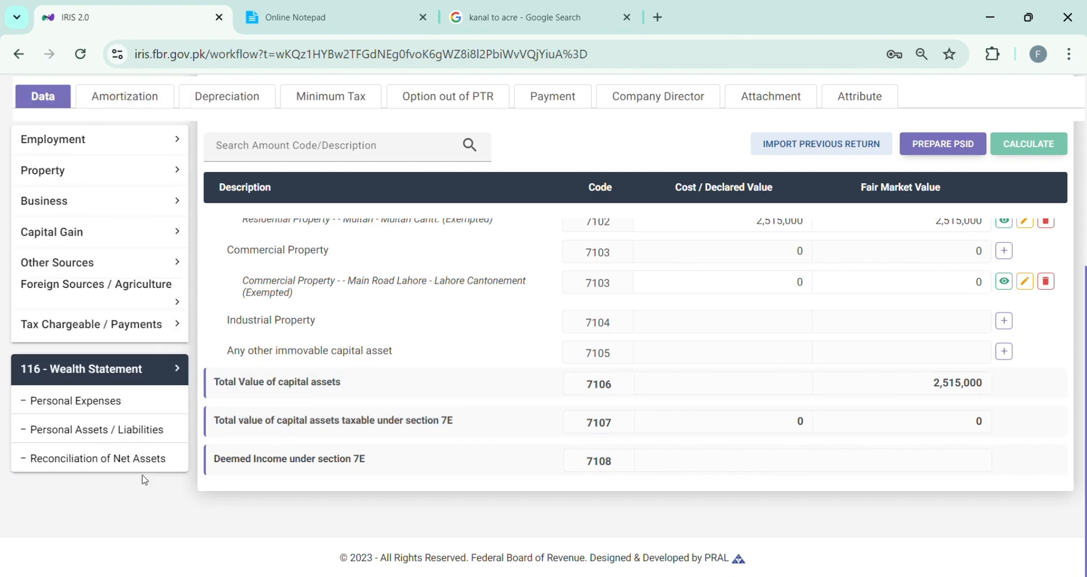
scroll(378, 480, "up", 5)
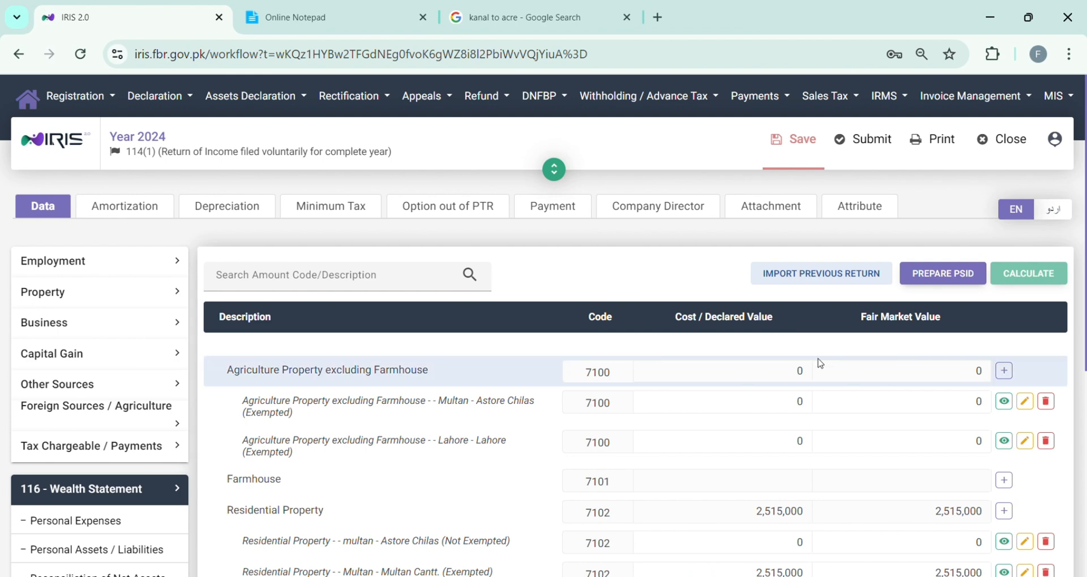
left_click(165, 481)
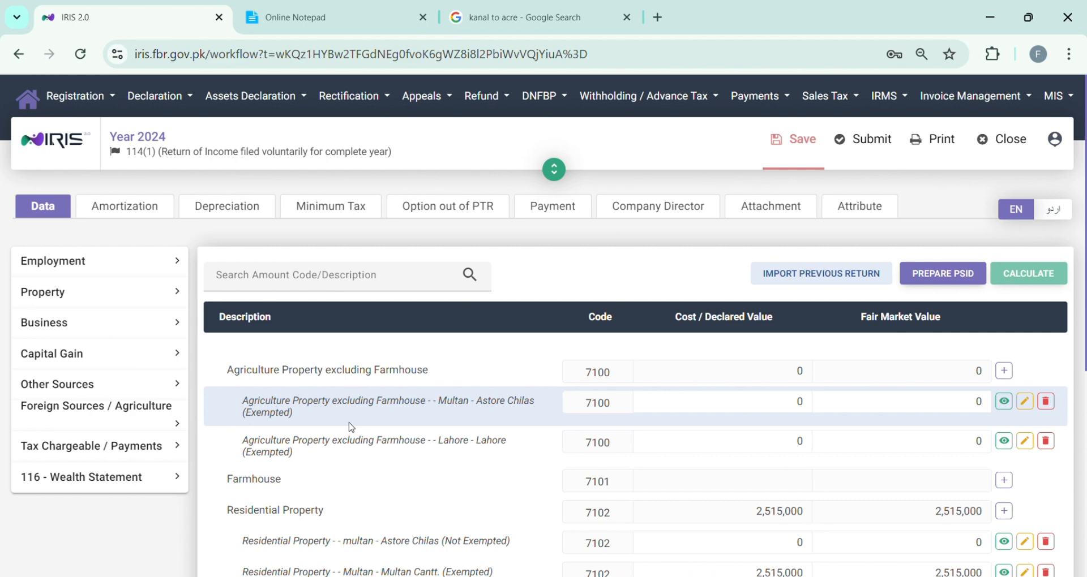
Open the completed 114(1) return of income for tax year 2023 from the dashboard
scroll(584, 503, "down", 2)
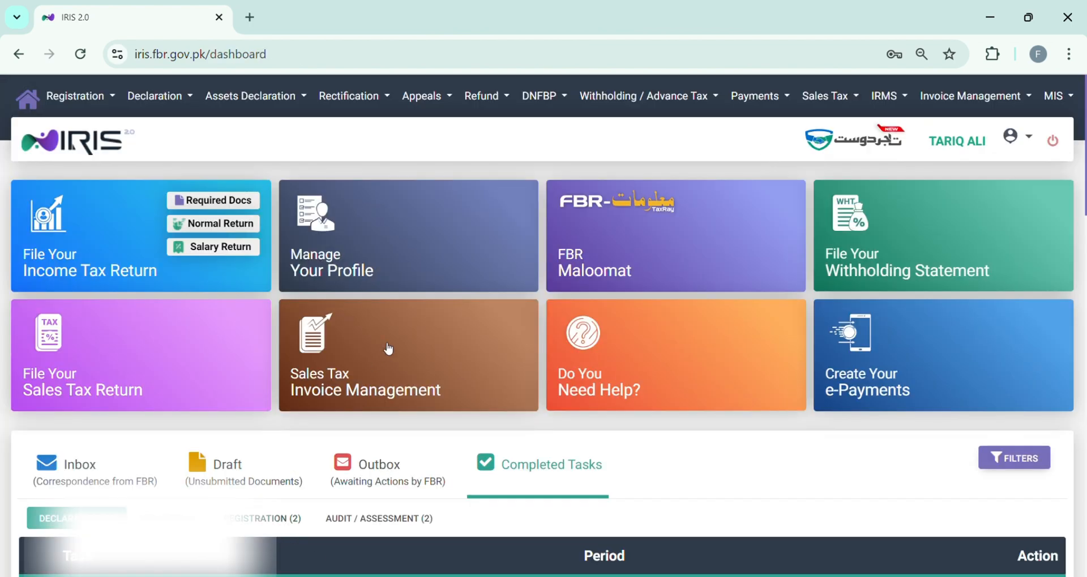
scroll(543, 340, "down", 2)
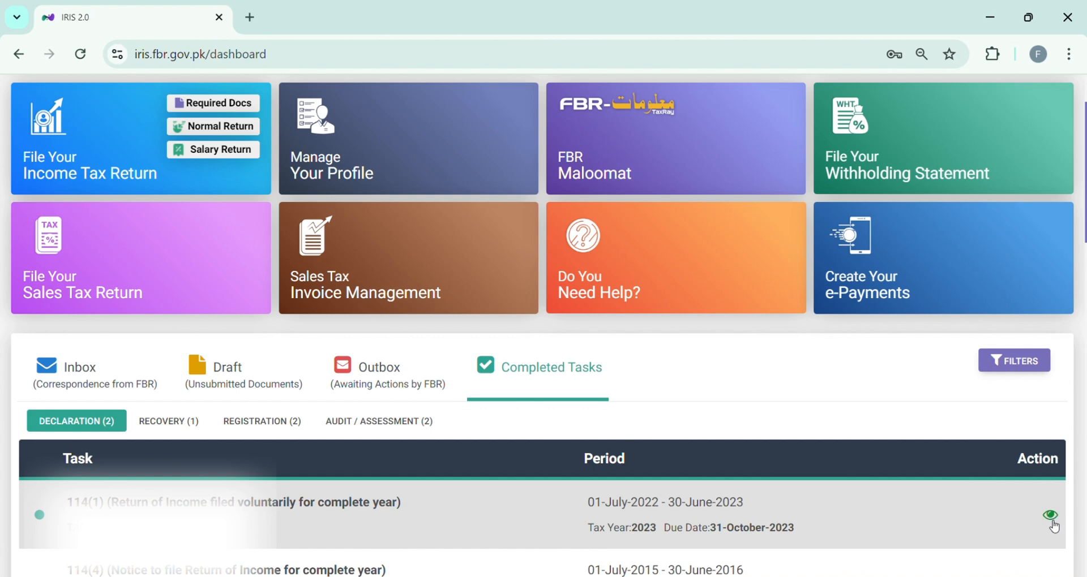
left_click(1050, 517)
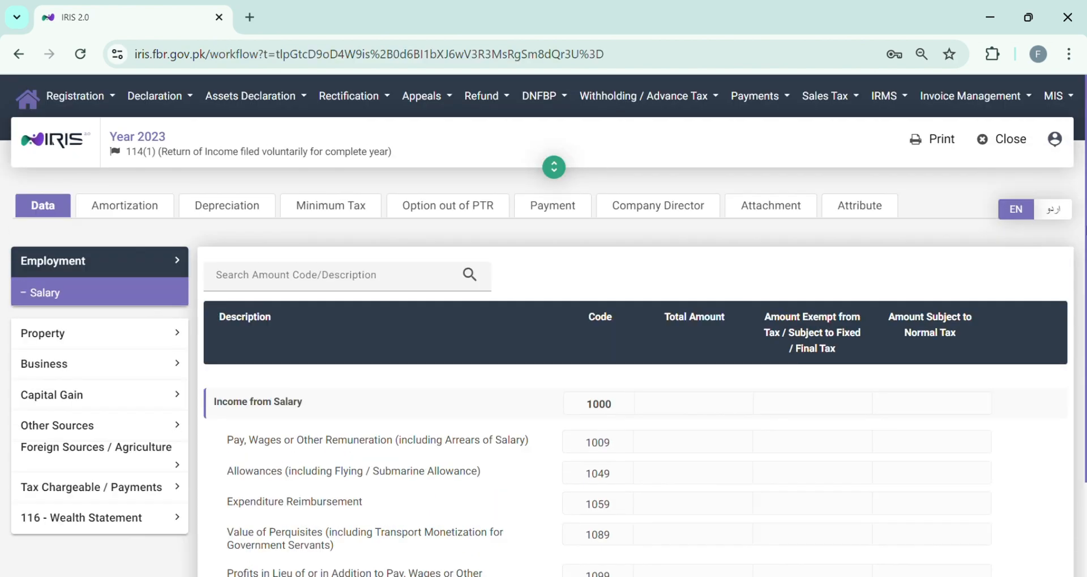
Show the Capital Assets of the 2023 return under Tax Chargeable / Payments
scroll(1066, 231, "down", 2)
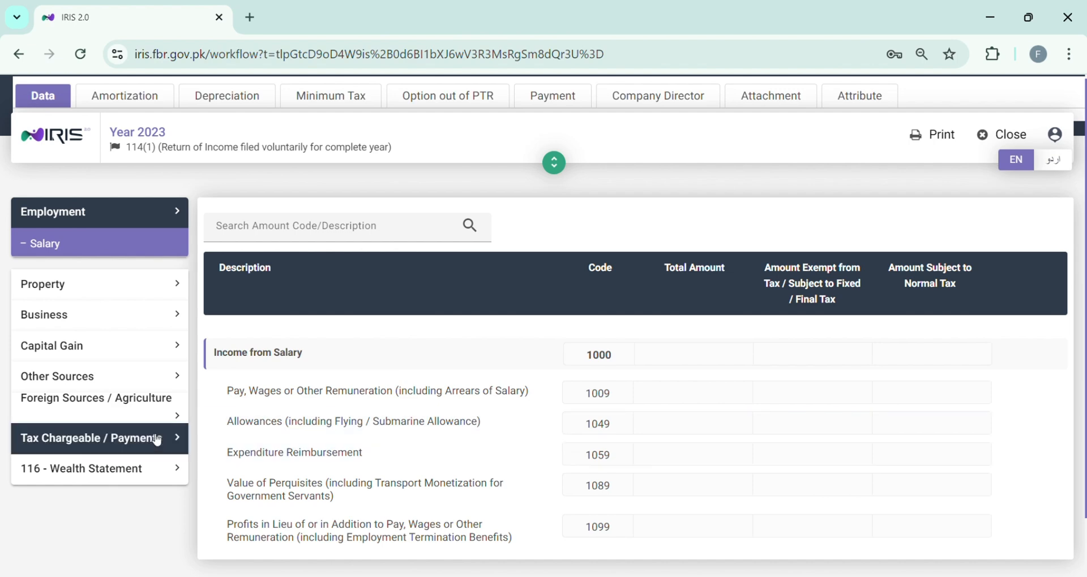
left_click(97, 438)
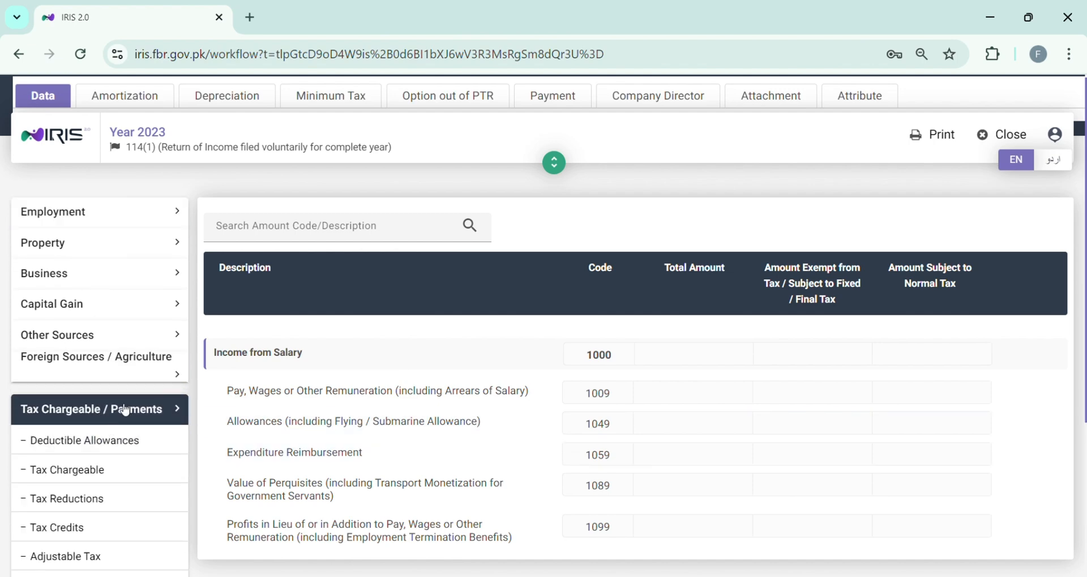
scroll(128, 409, "down", 4)
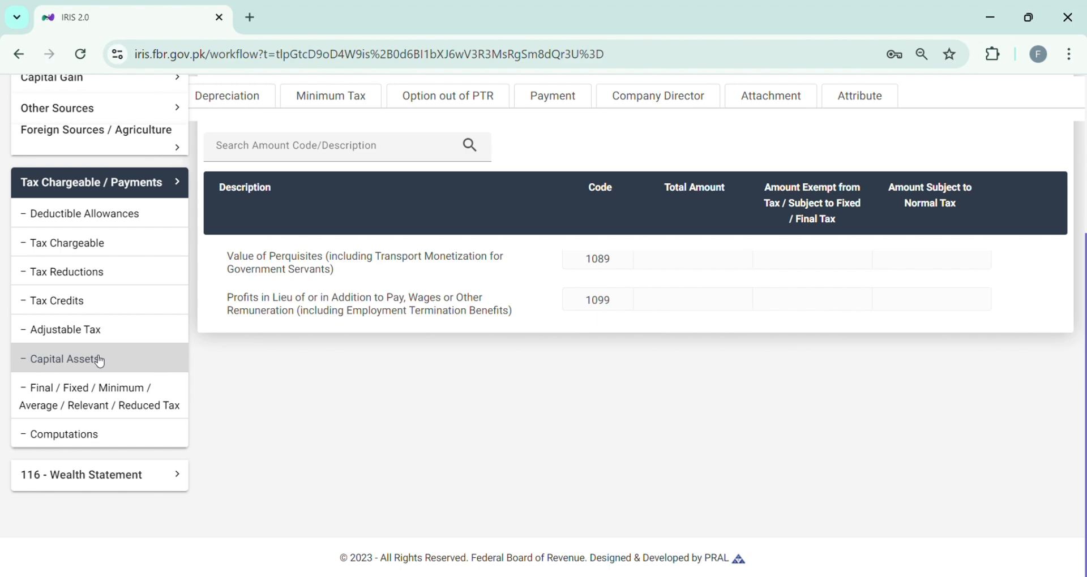
left_click(65, 364)
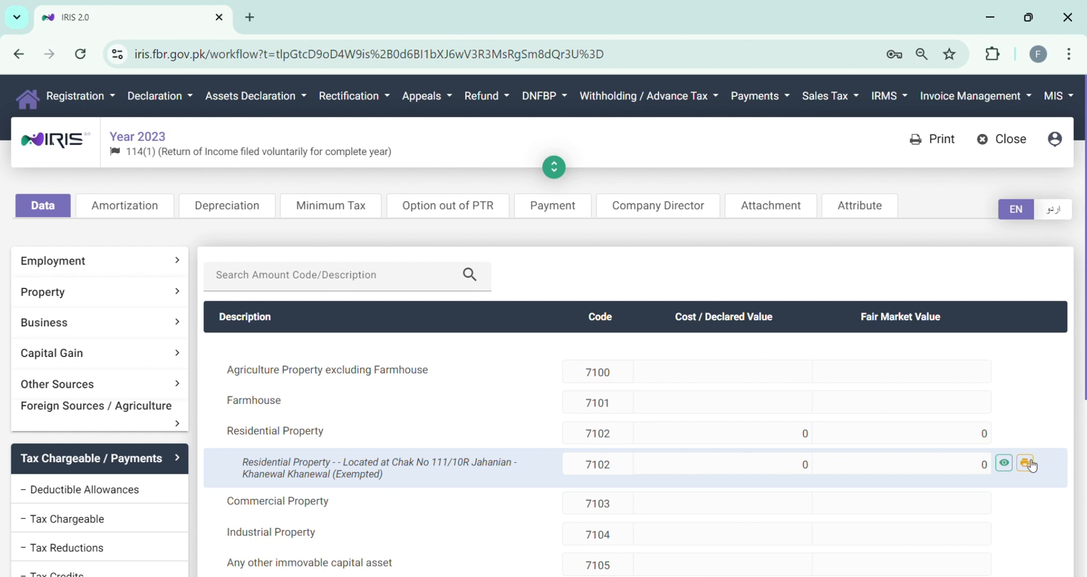
Print the exempted residential property's certificate to PDF and open the downloaded file at its Particulars of Property table
left_click(1031, 465)
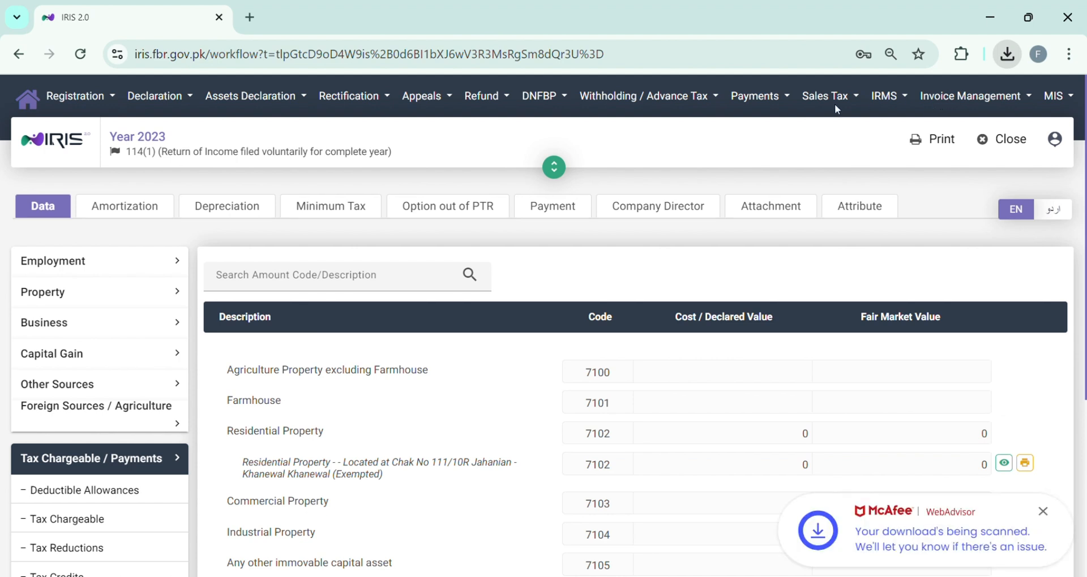
left_click(866, 198)
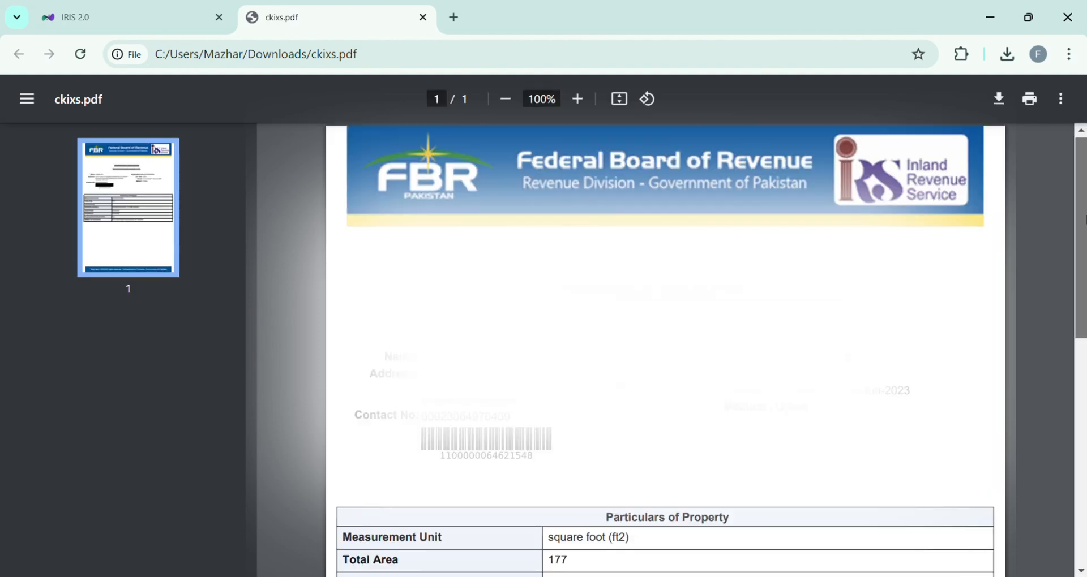
left_click_drag(1084, 219, 1083, 339)
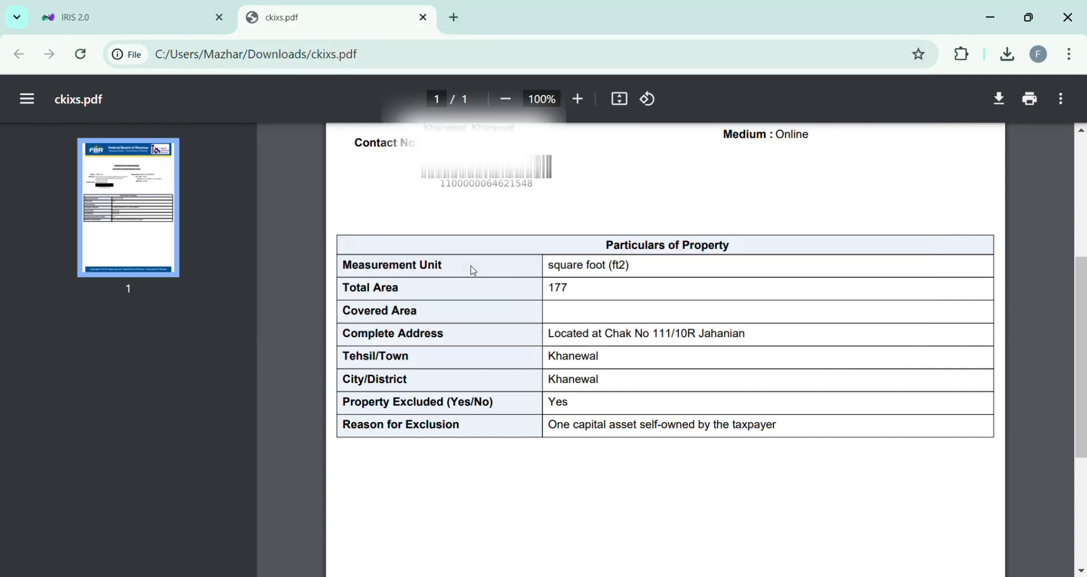
Examine the measurement unit and total area in the certificate's Particulars of Property table
scroll(1084, 319, "down", 1)
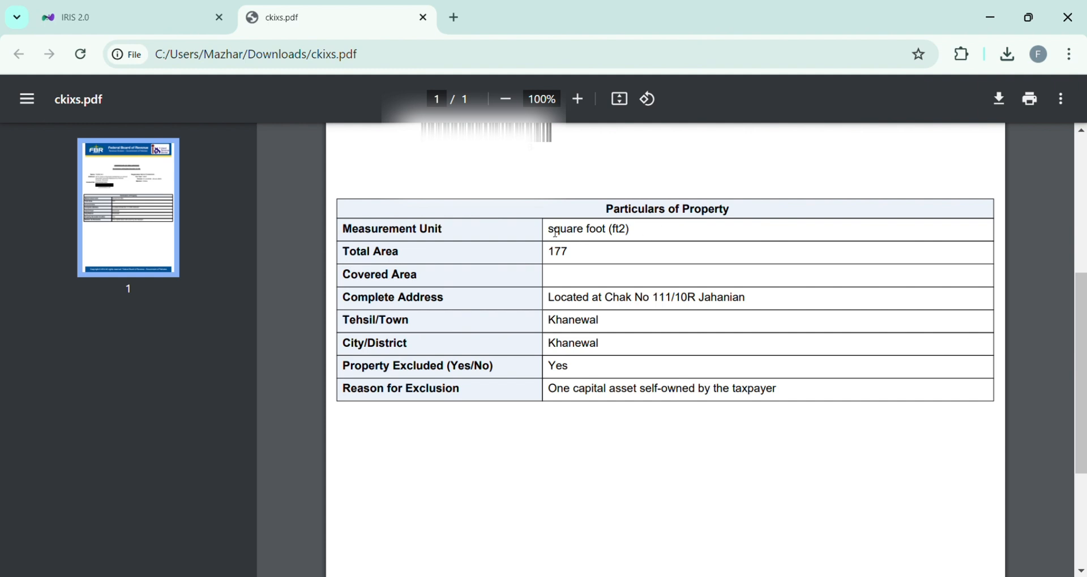
left_click_drag(549, 230, 634, 232)
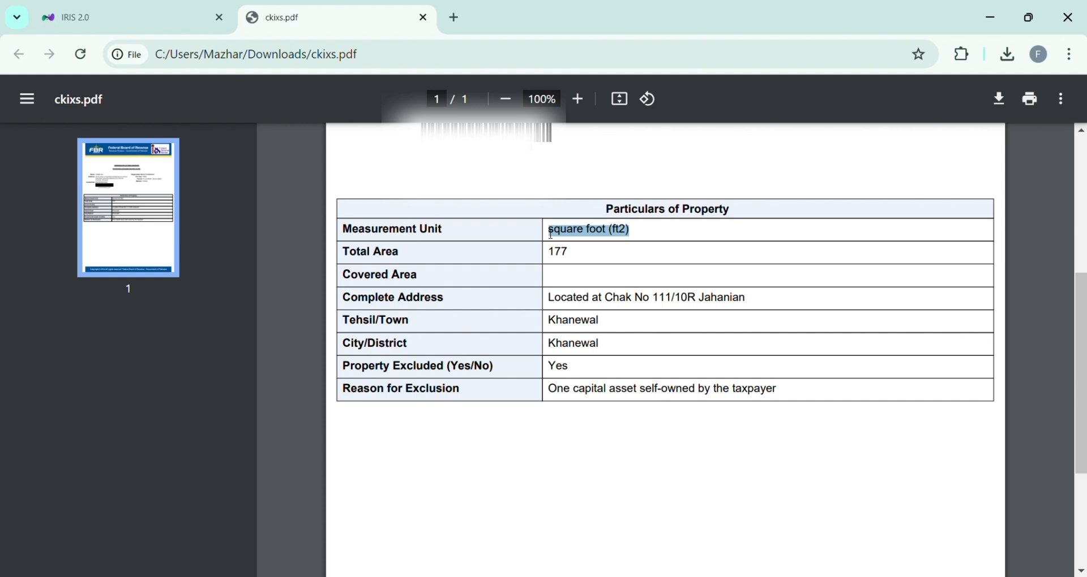
left_click(577, 233)
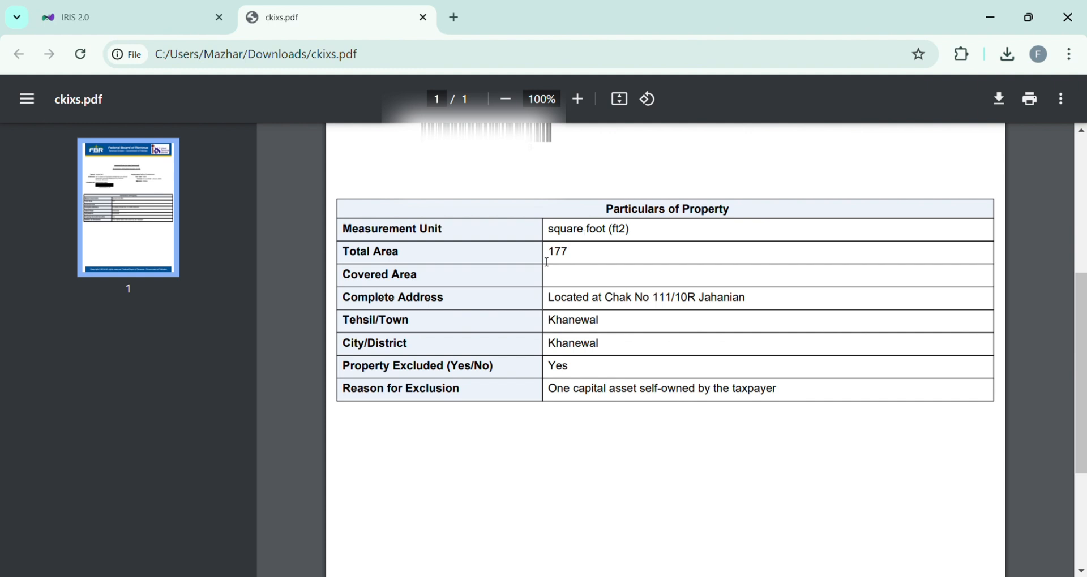
left_click_drag(549, 252, 576, 253)
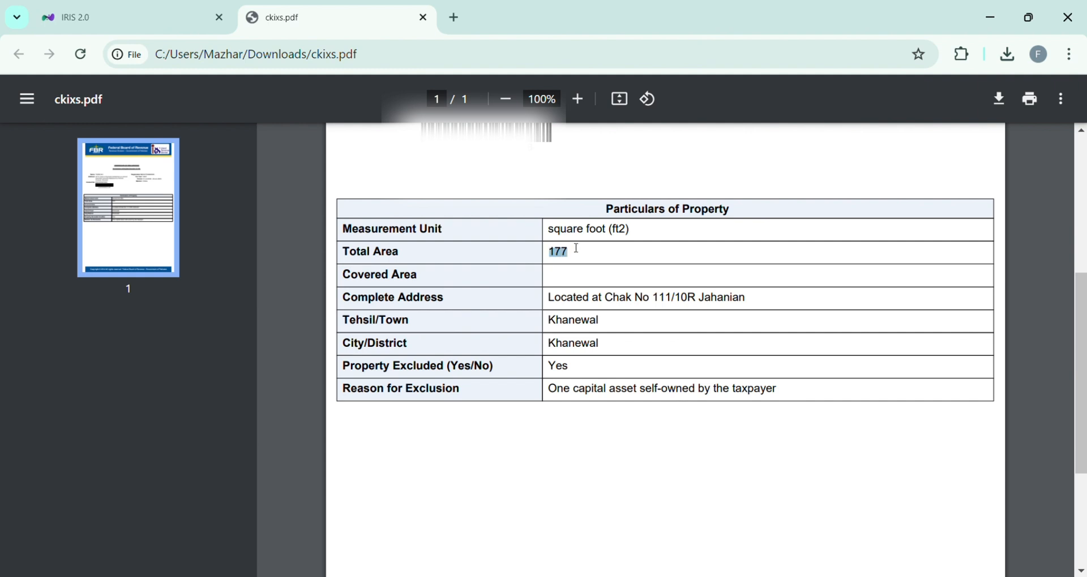